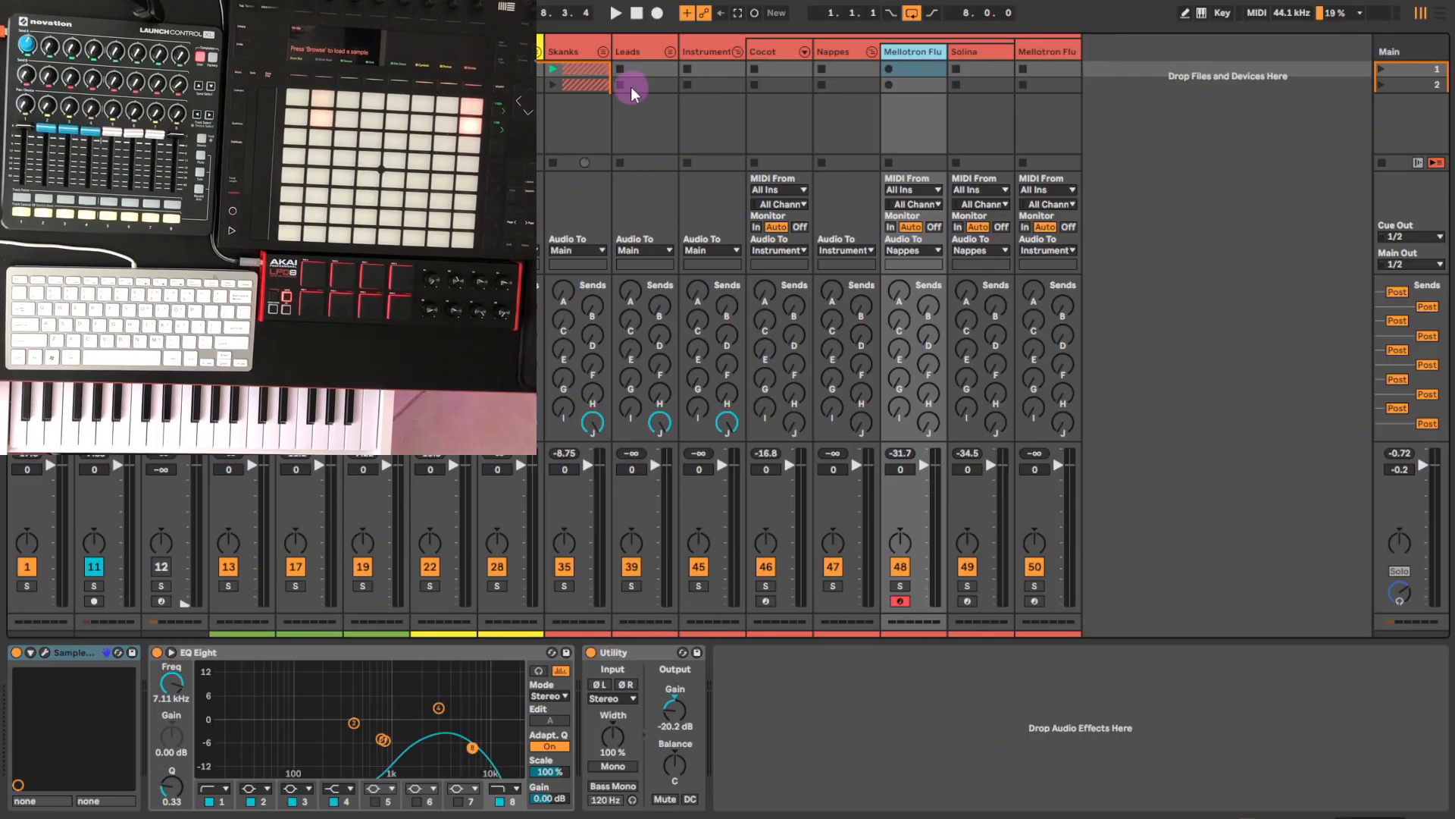
Record-arm the Mellotron Flute and Solina tracks together and record a layered sustained part into their scene 1 slots
left_click(835, 55)
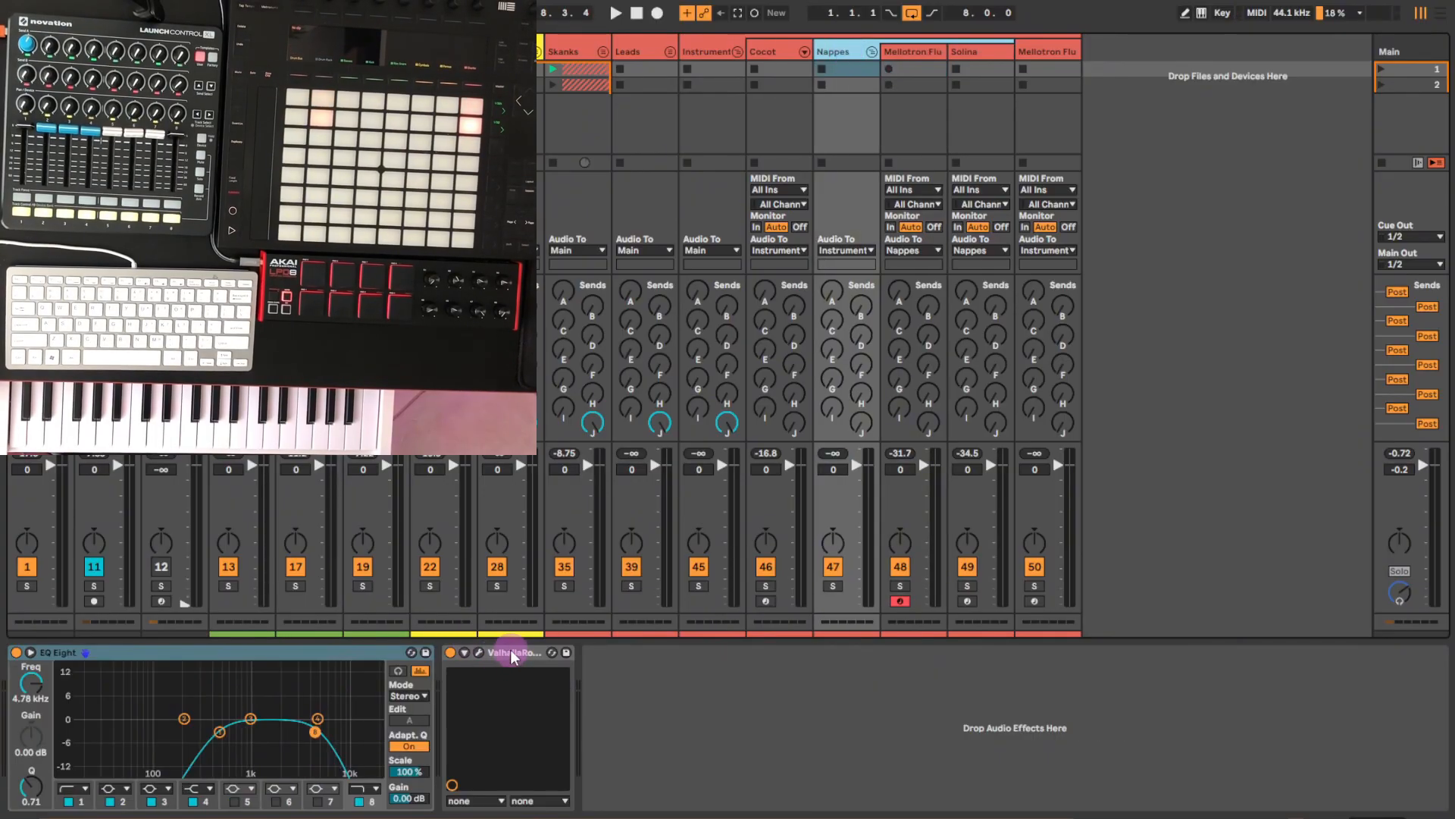
left_click(917, 53)
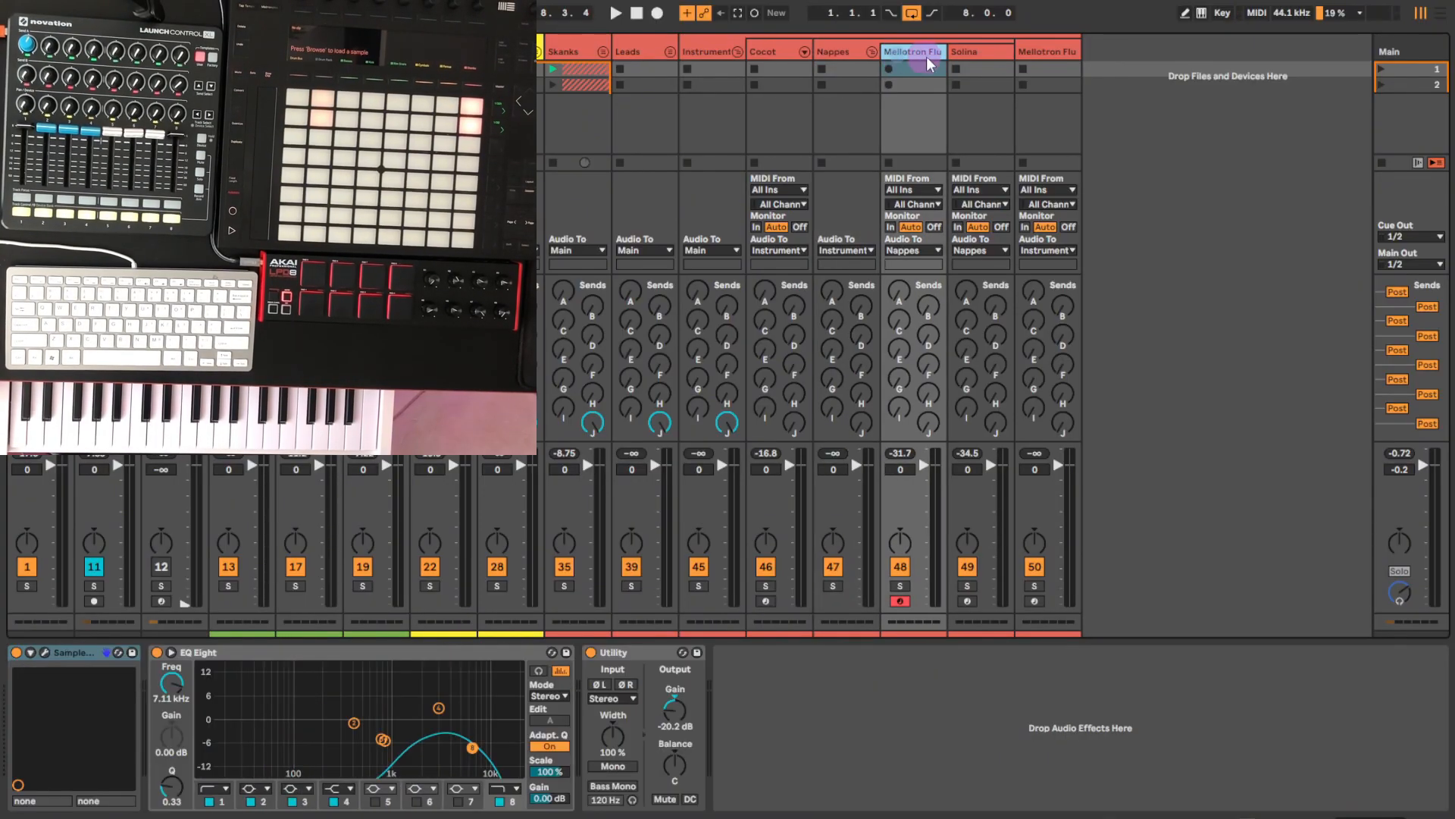
left_click(962, 52)
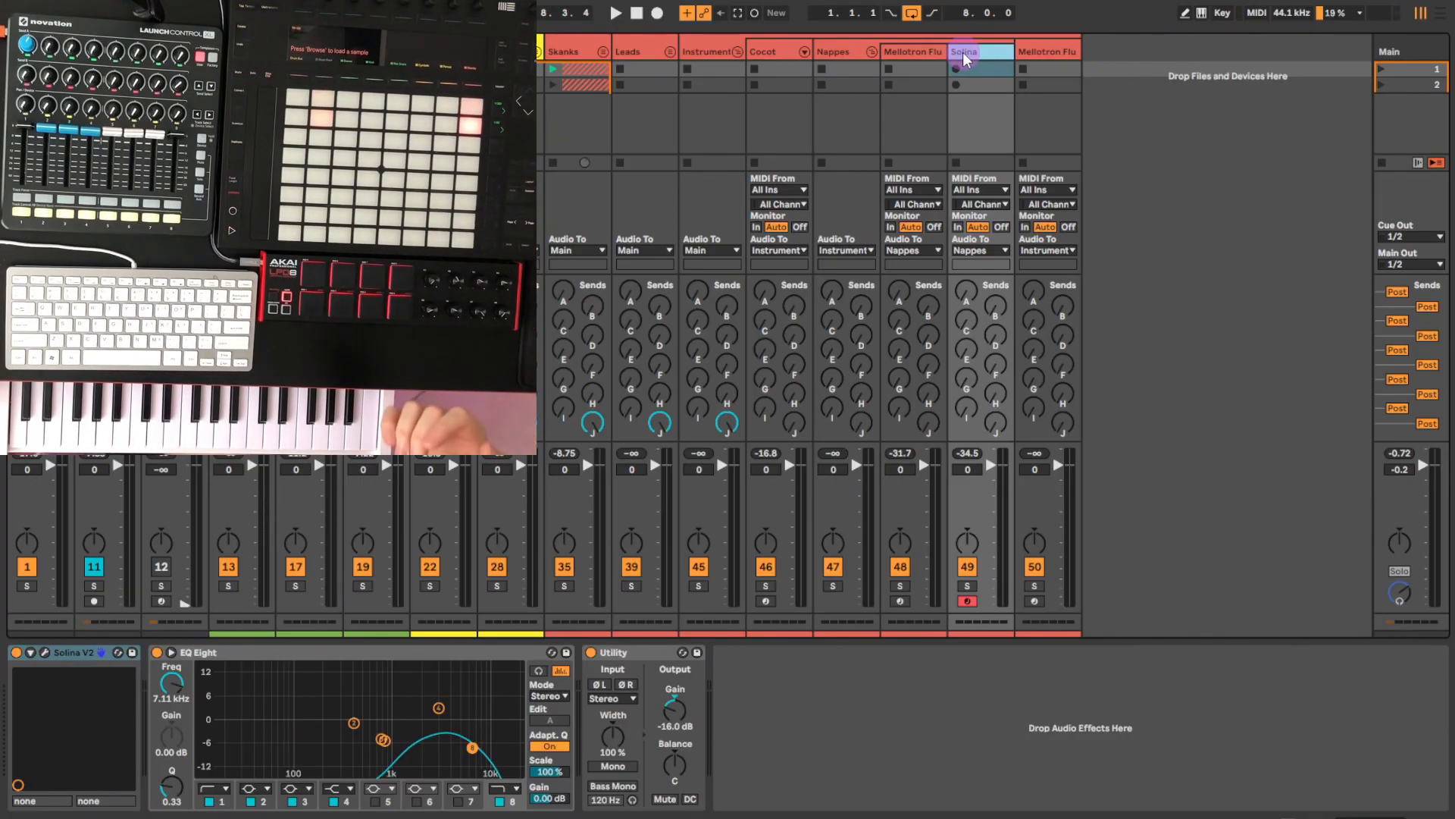
left_click(901, 601)
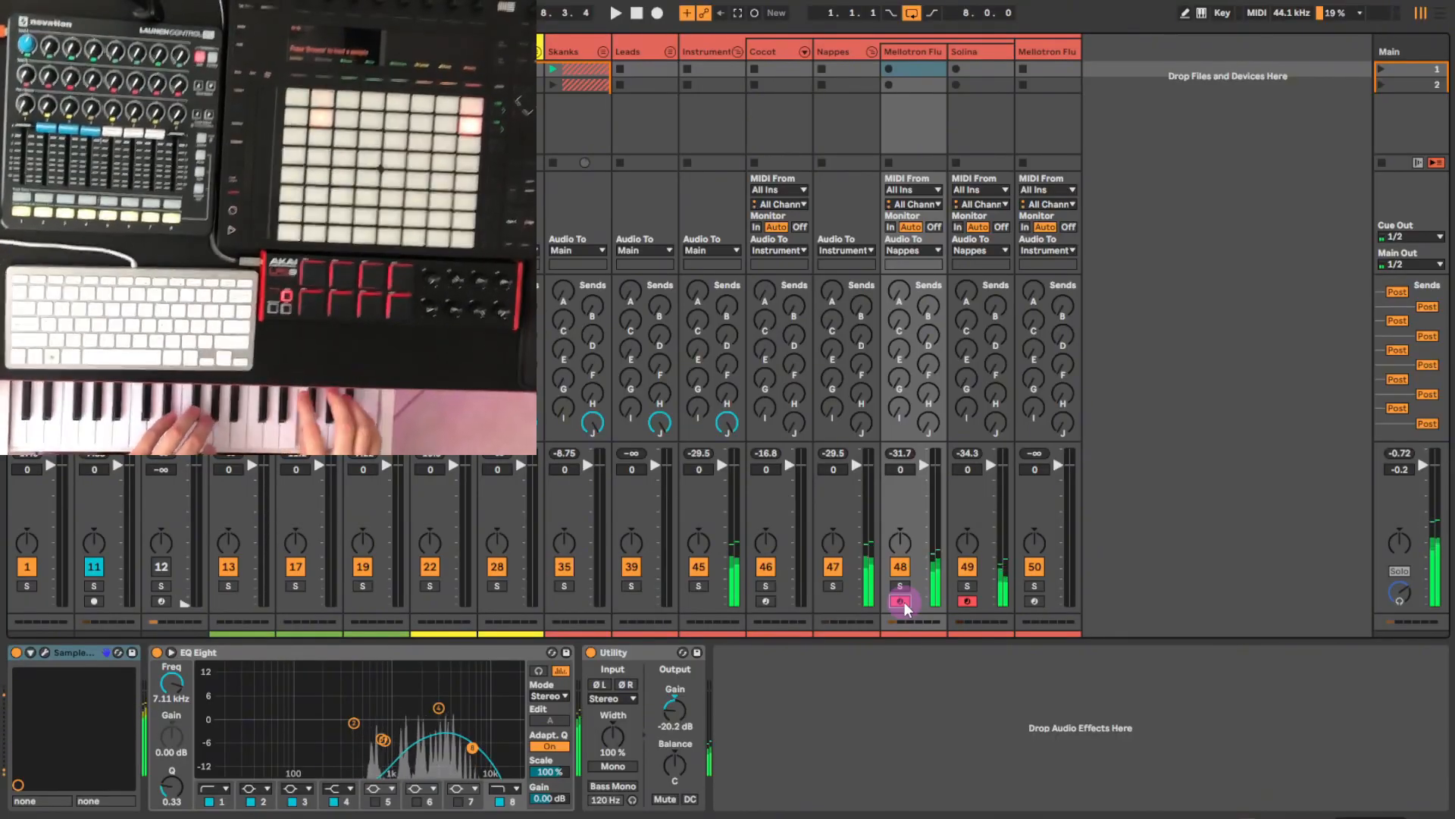
key("space")
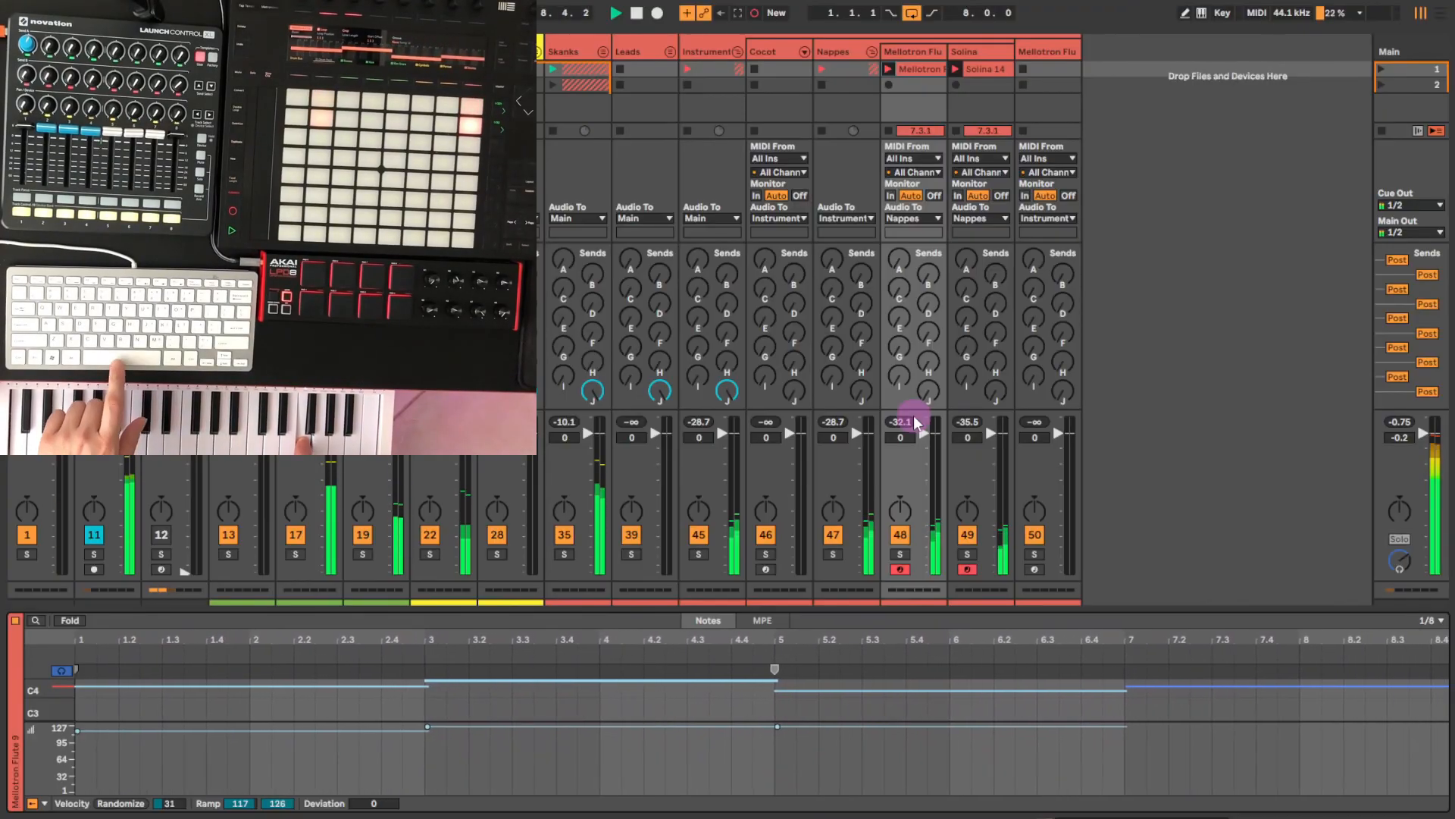
key("space")
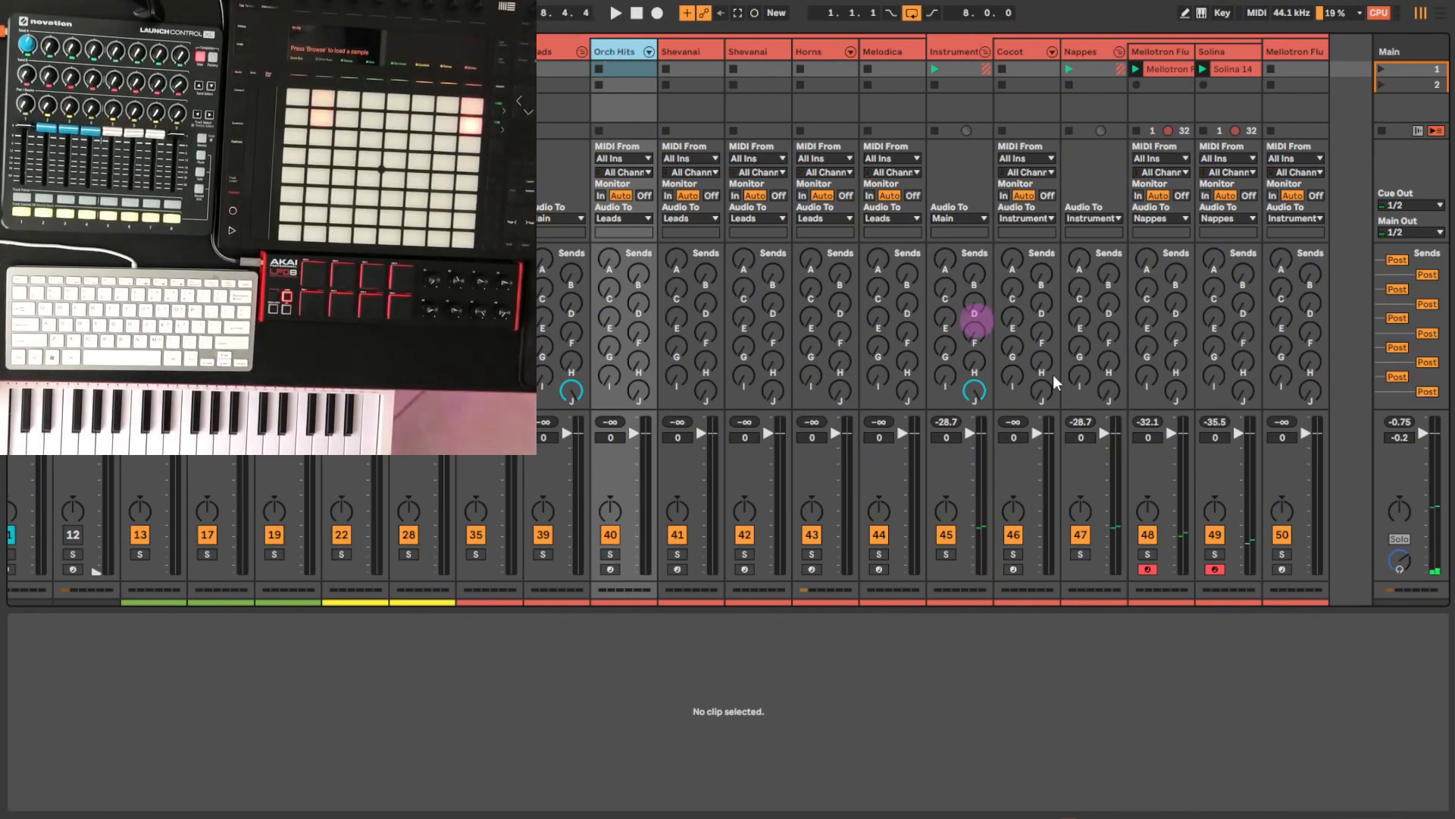
Arm the Orch Hits track and record an orchestral hit at bar 1 into its scene 1 slot
left_click(610, 569)
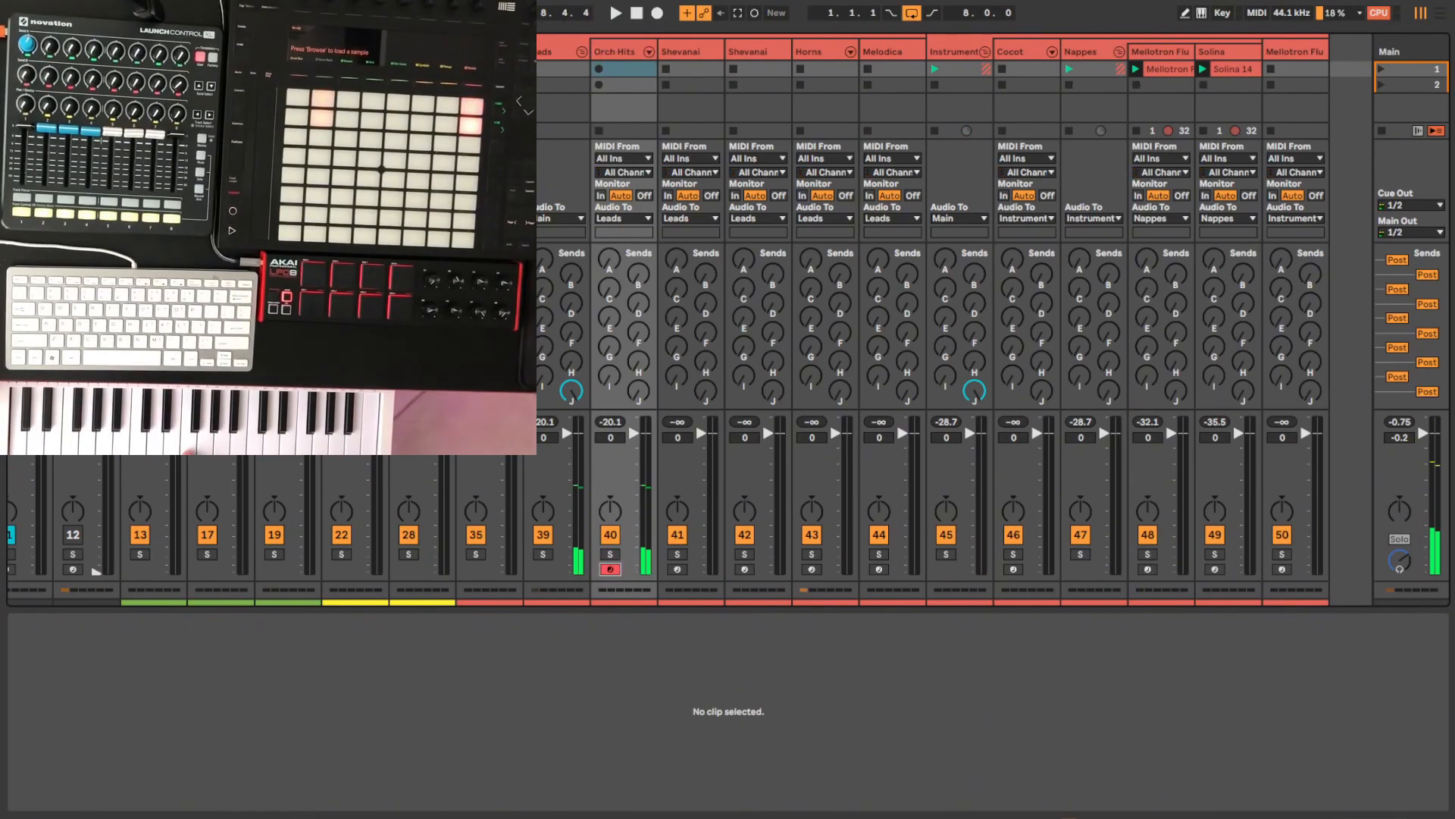
left_click(599, 69)
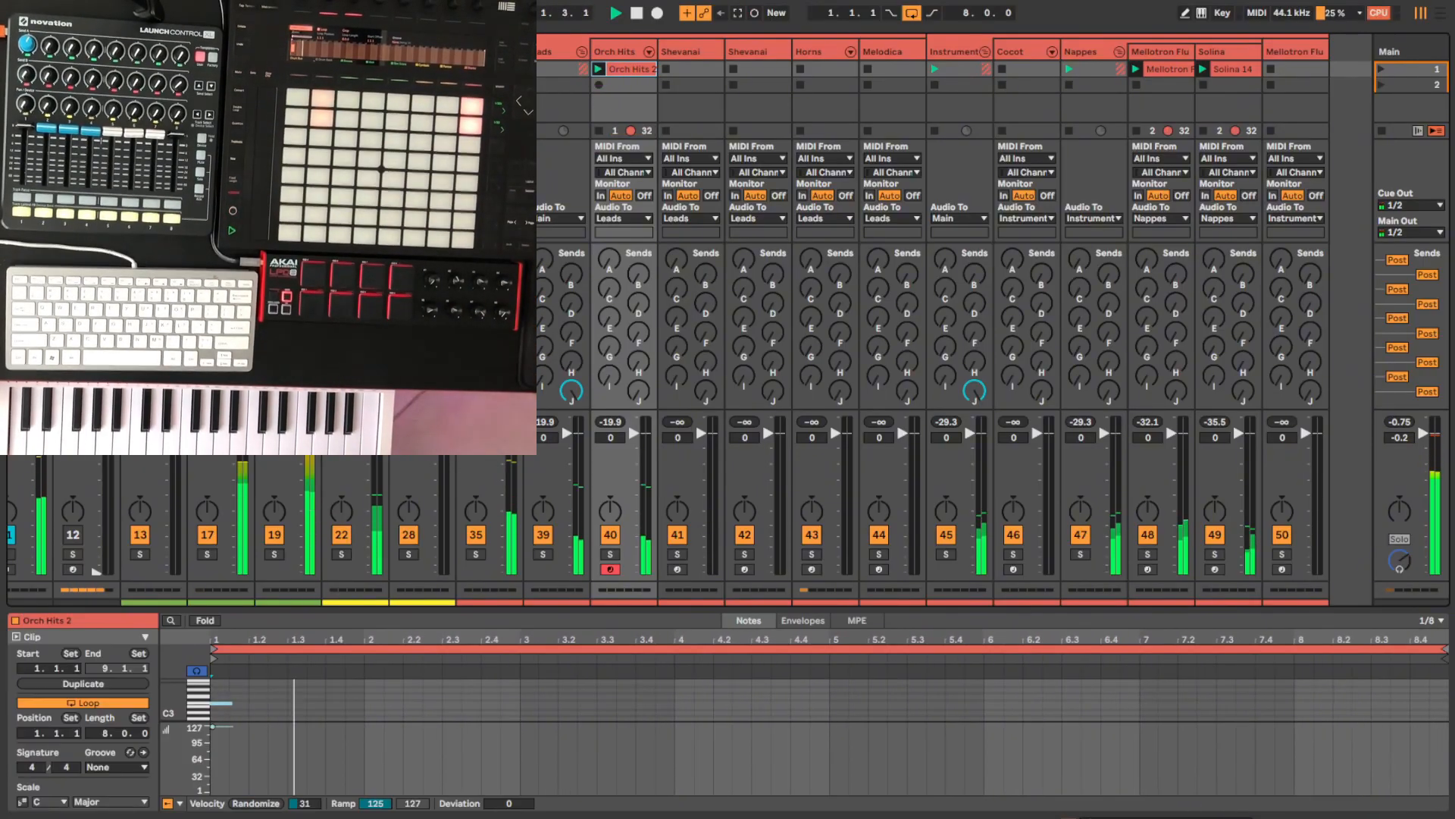
left_click(638, 14)
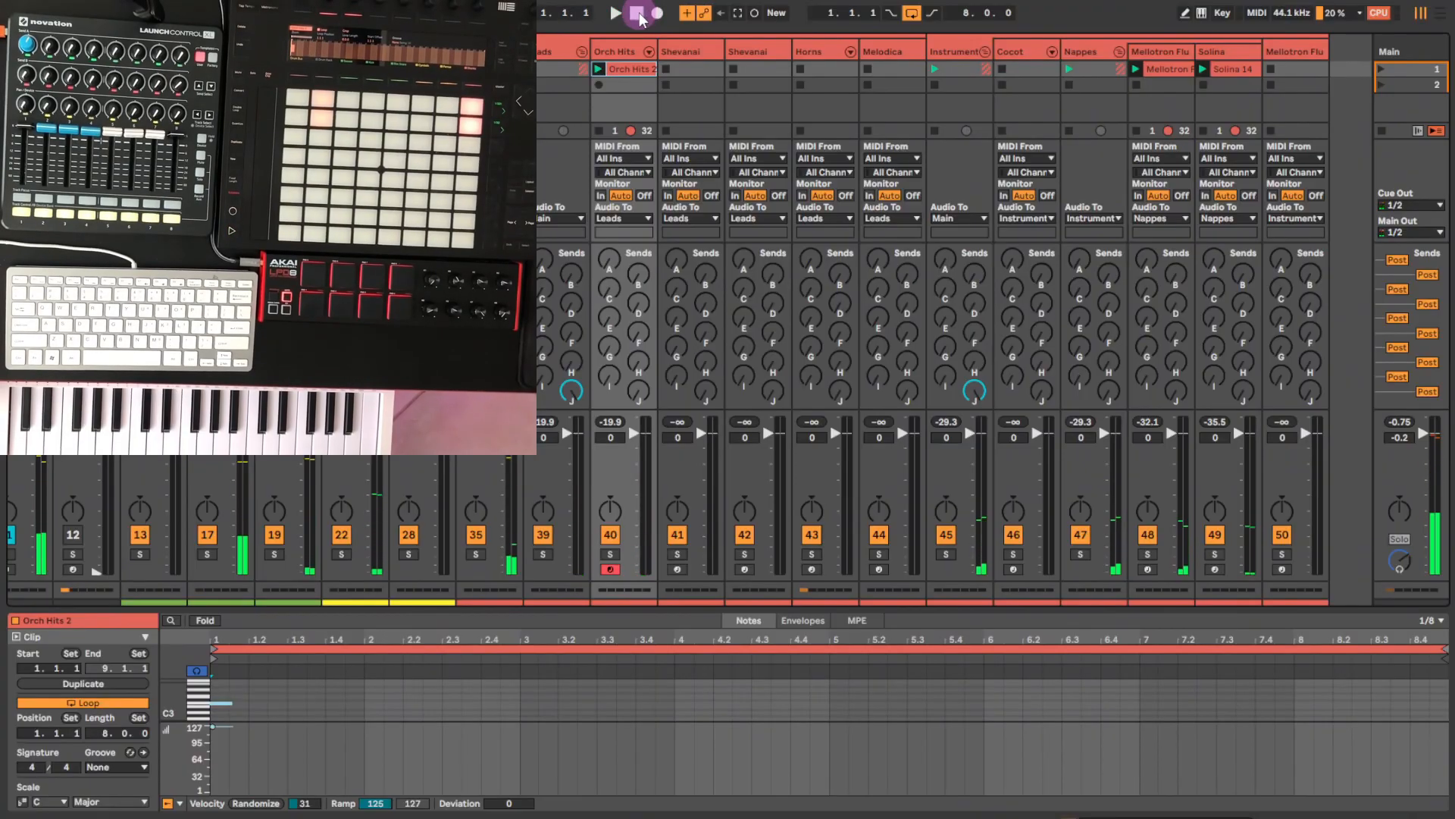
Try both Shevanai tracks and record a melody into the scene 1 slot of the second one
left_click(703, 50)
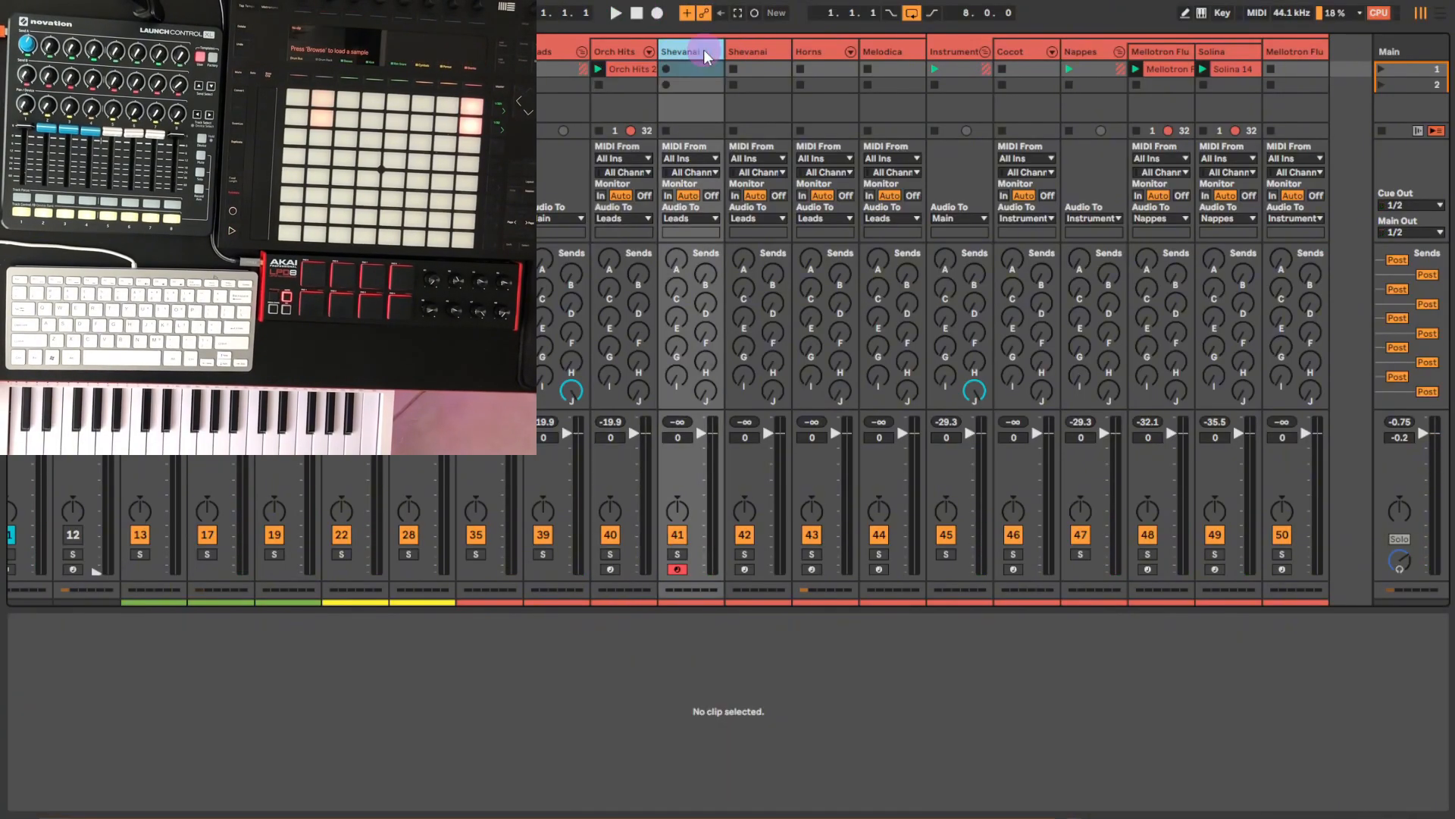
left_click(745, 53)
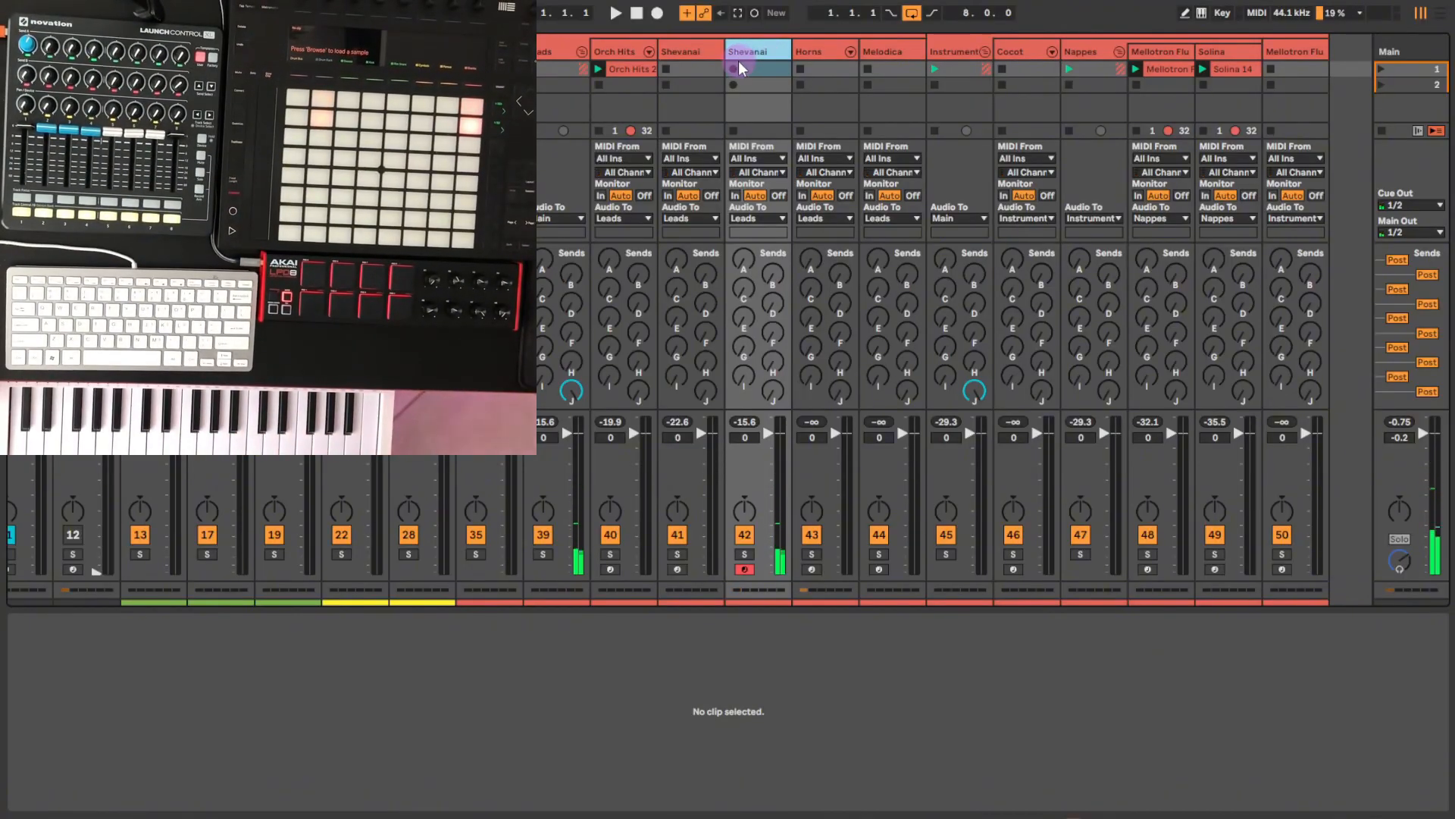
left_click(734, 68)
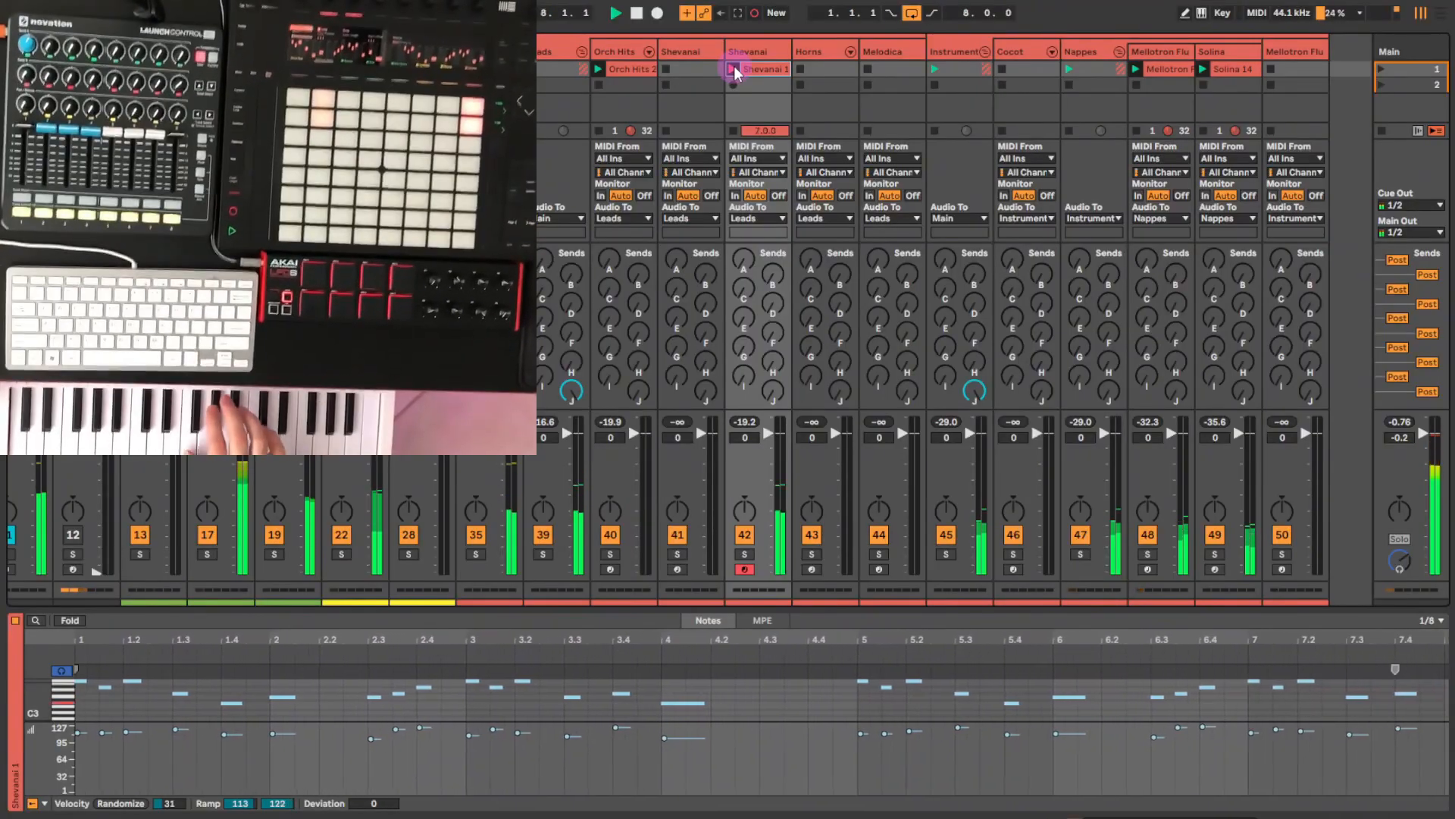
left_click(734, 67)
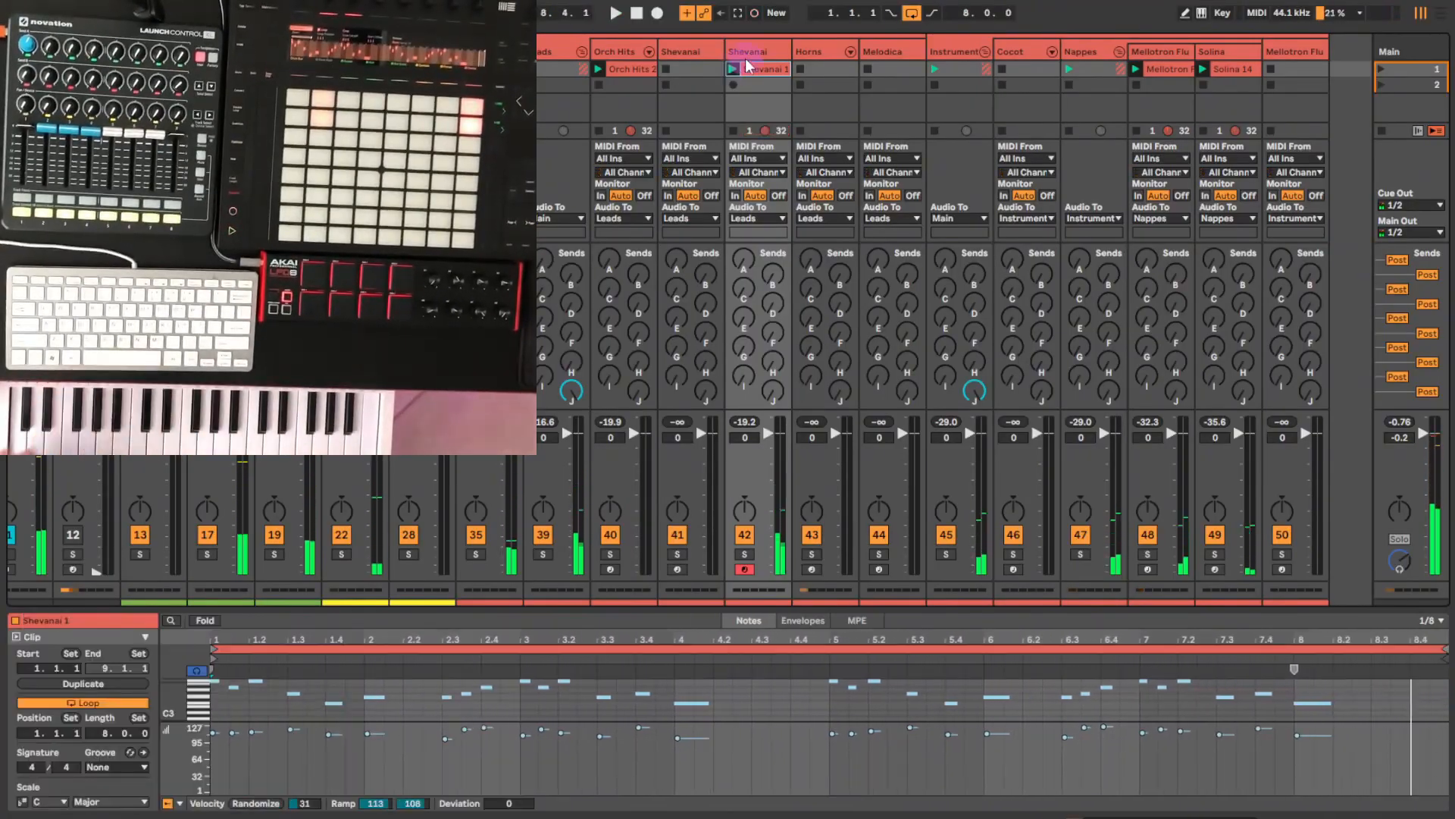
left_click(992, 680)
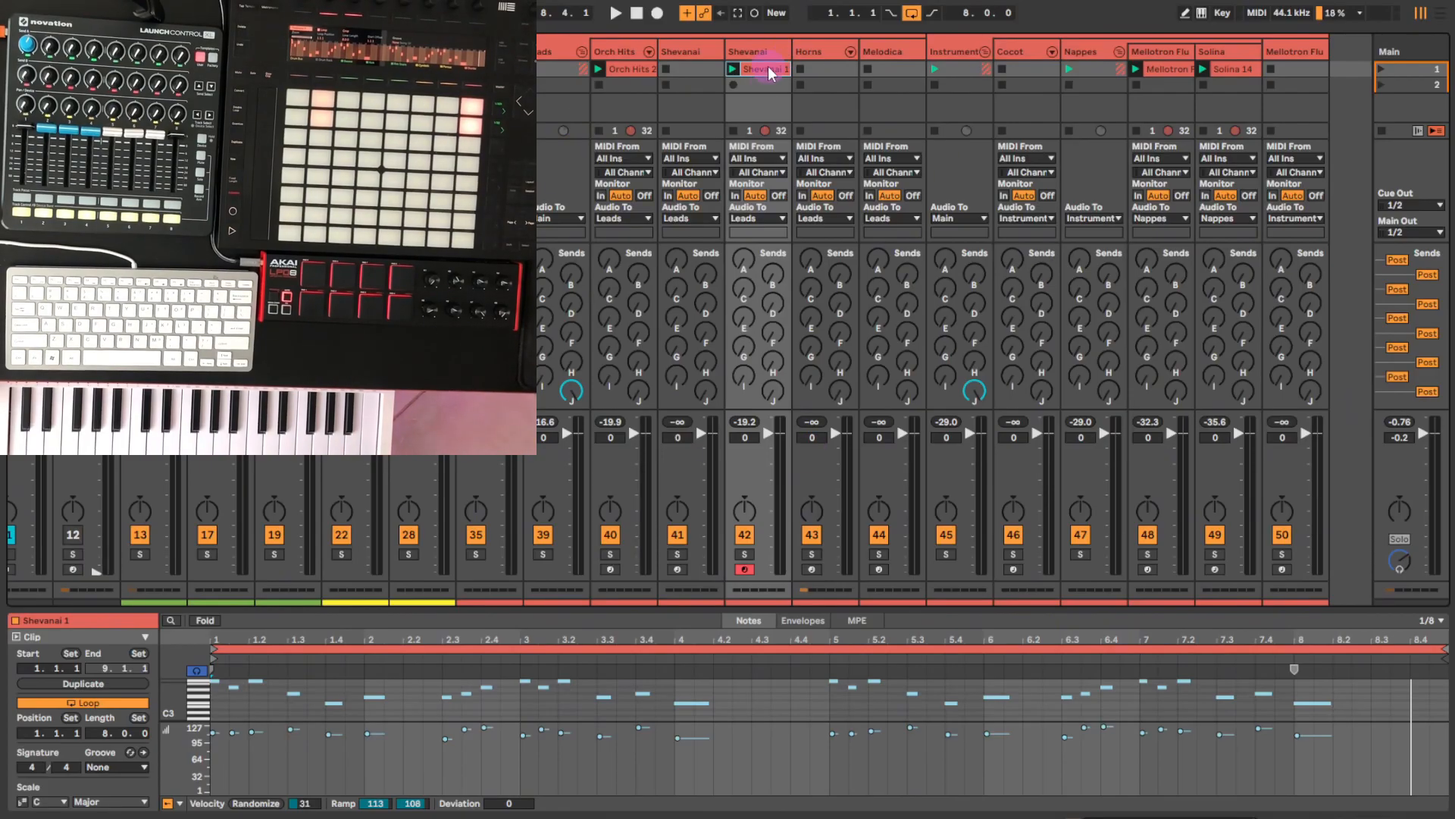
Shorten the G3 notes at bars 2 and 6 and the F3 notes at bars 4 and 8 in the Shevanai clip during playback
key("space")
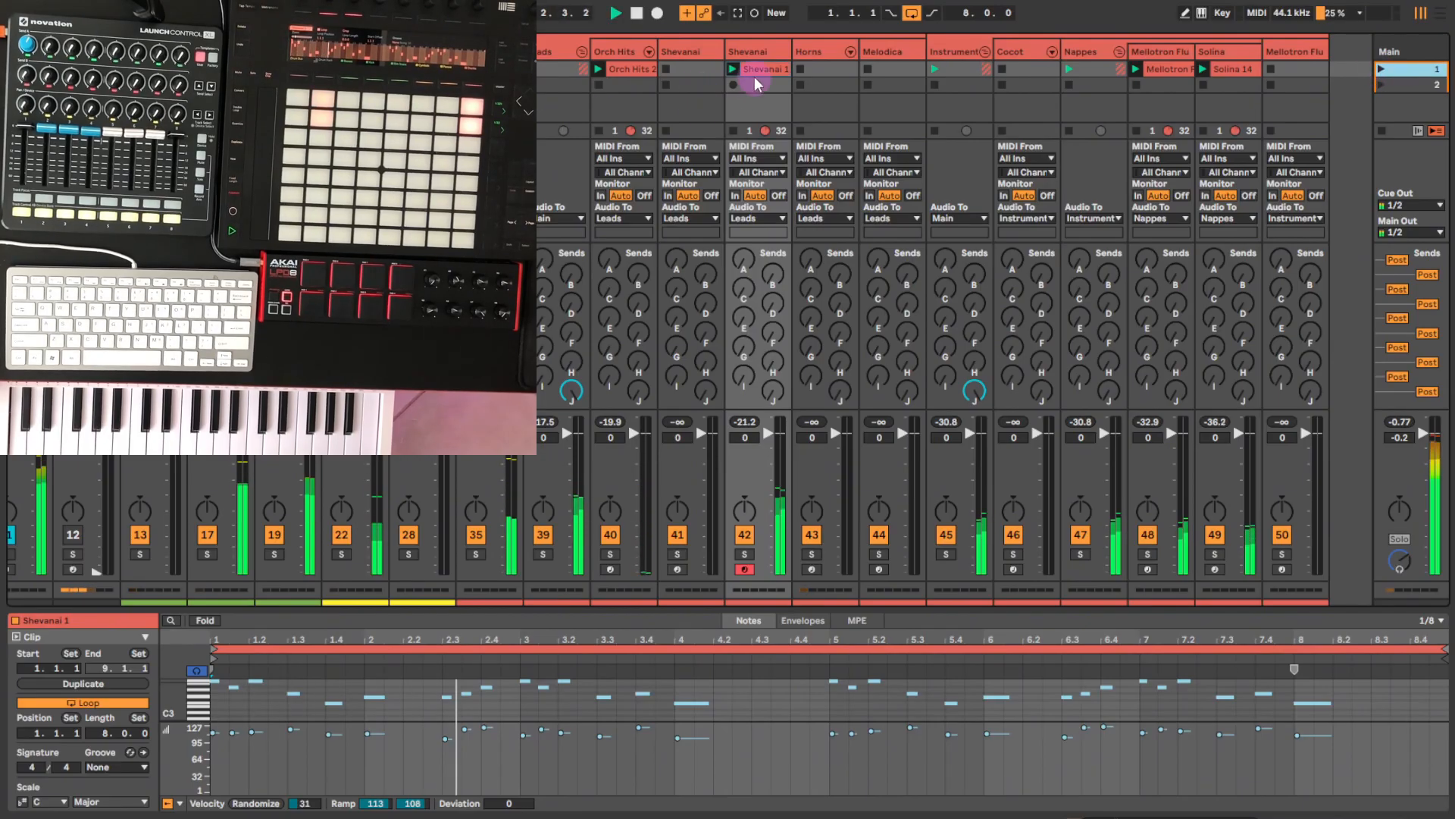
left_click_drag(496, 611, 518, 333)
left_click_drag(406, 481, 381, 545)
left_click(383, 519)
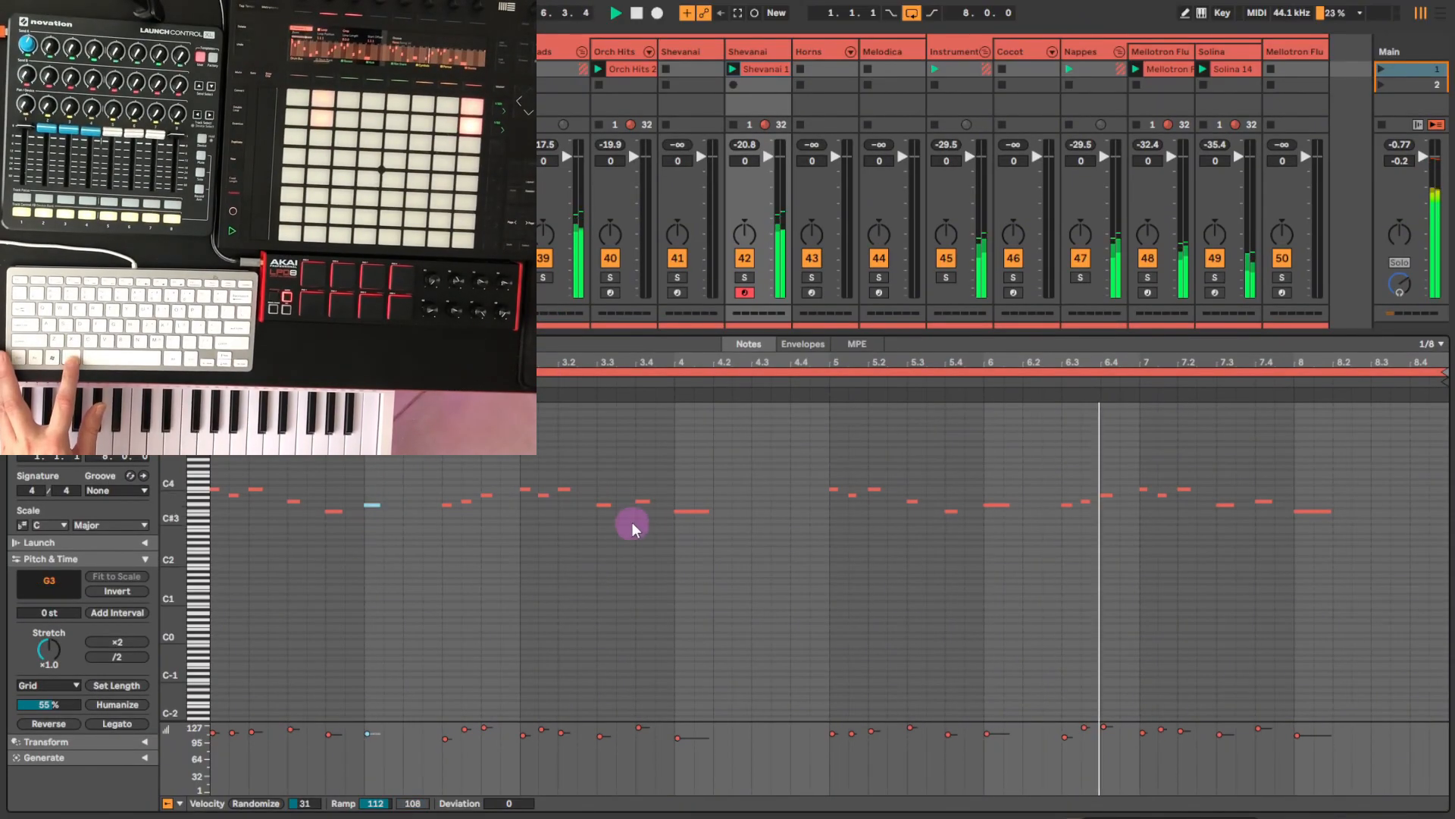
left_click(999, 505)
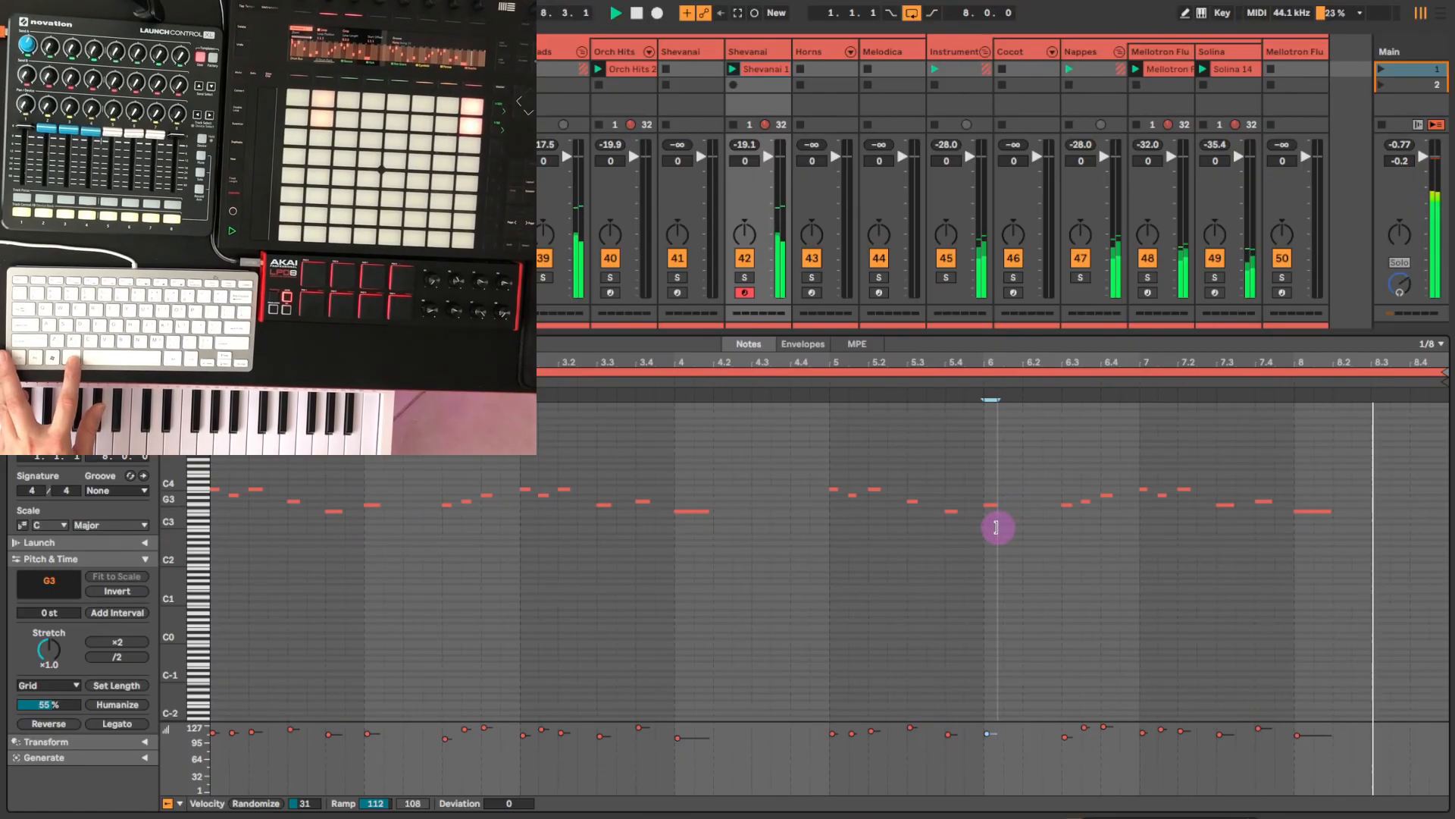
left_click(687, 509)
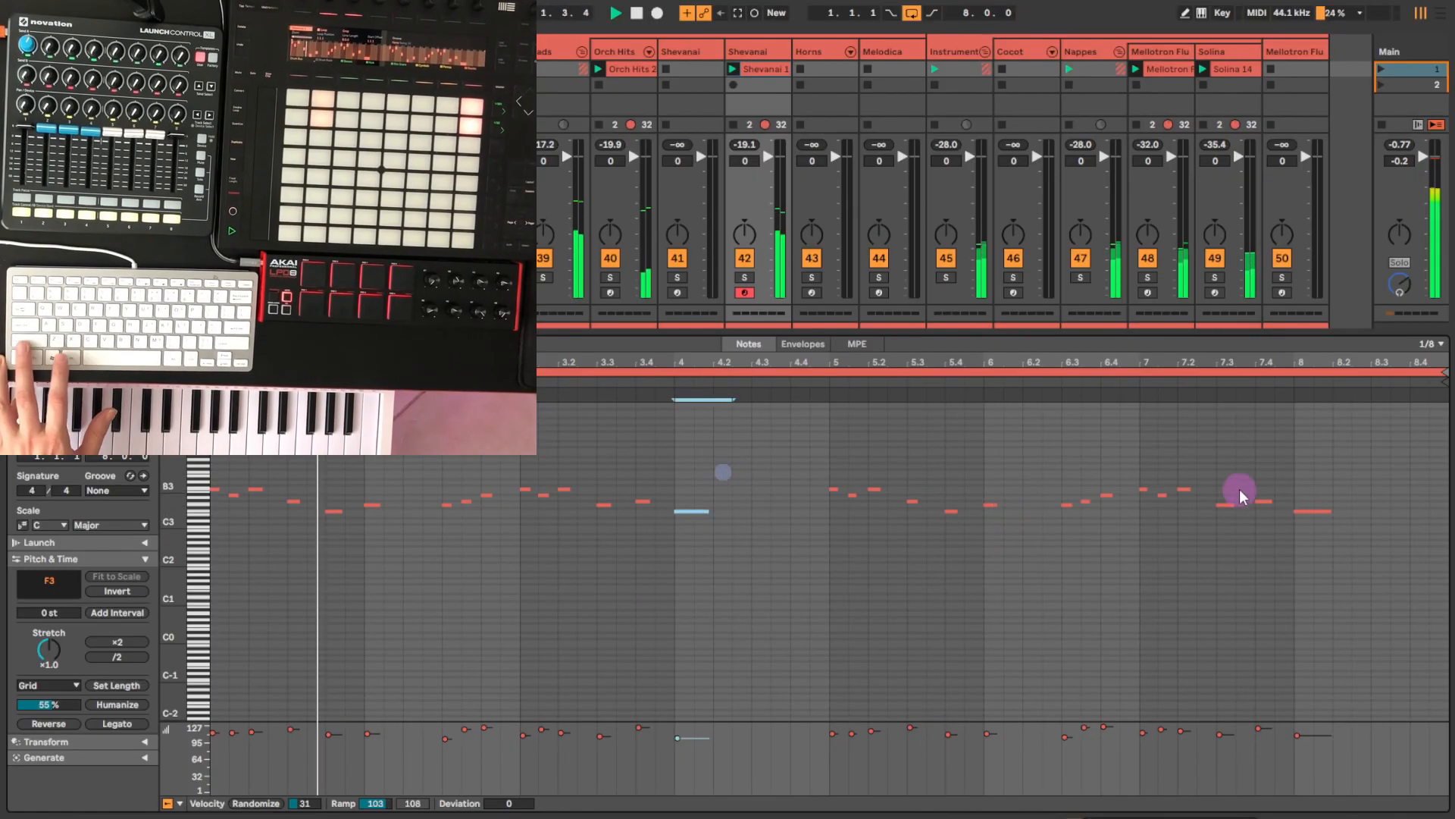
left_click(1323, 512, "shift")
left_click_drag(1329, 514, 1323, 513)
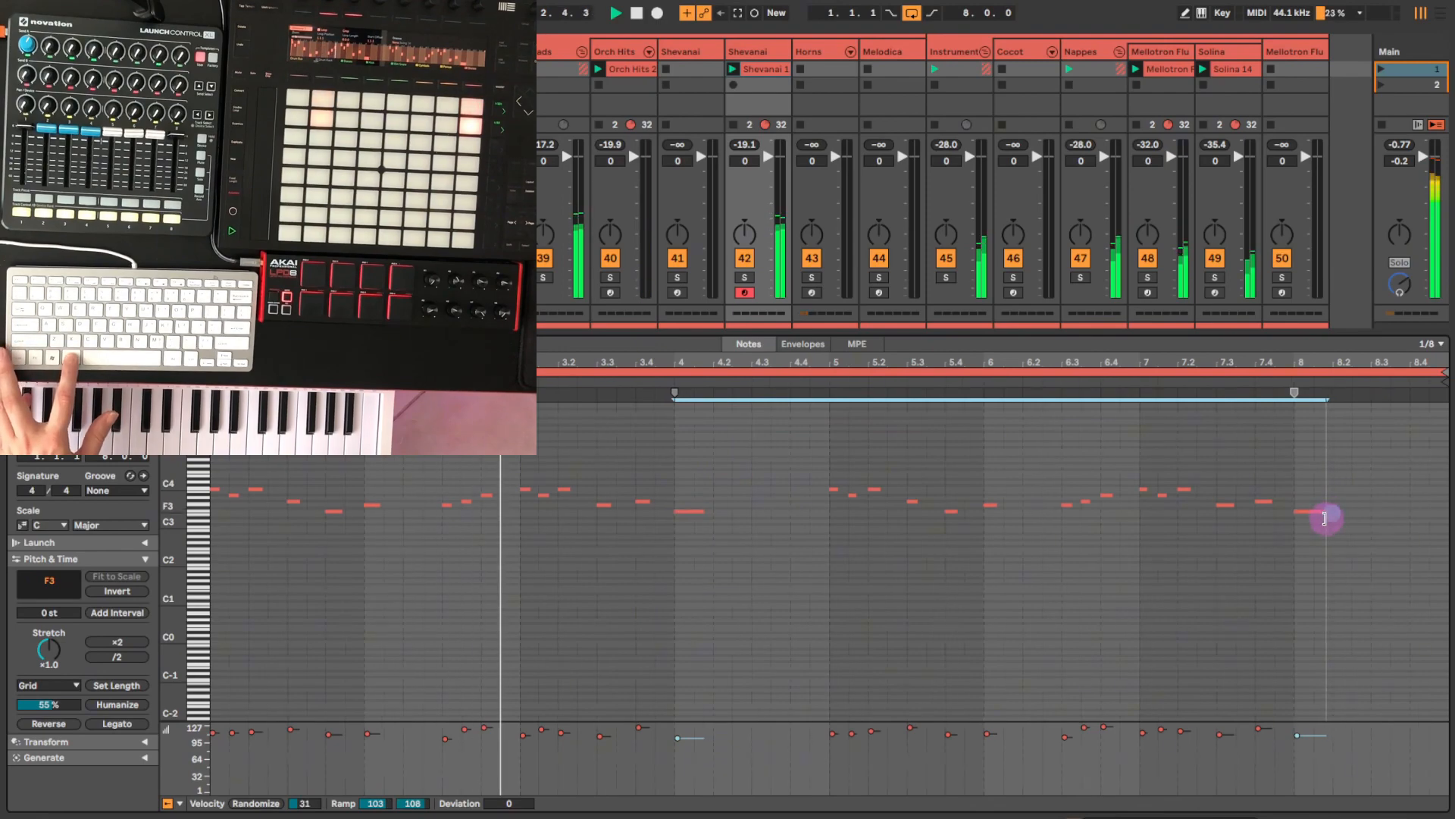
double_click(917, 332)
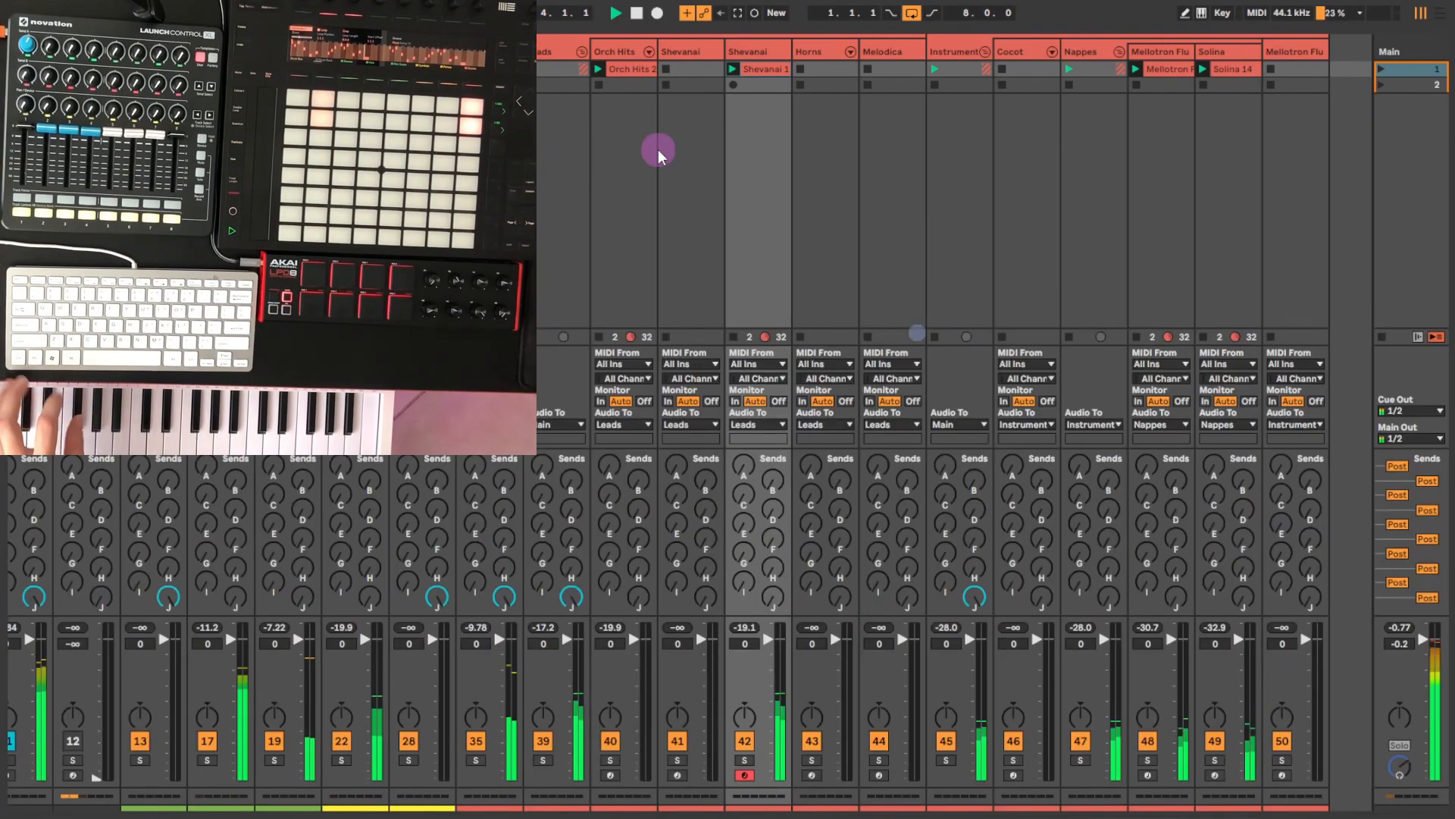
Place the Shevanai clip in scene 2 of the first Shevanai track alongside copies of the other recorded clips, and launch scene 2
left_click_drag(771, 70, 635, 82)
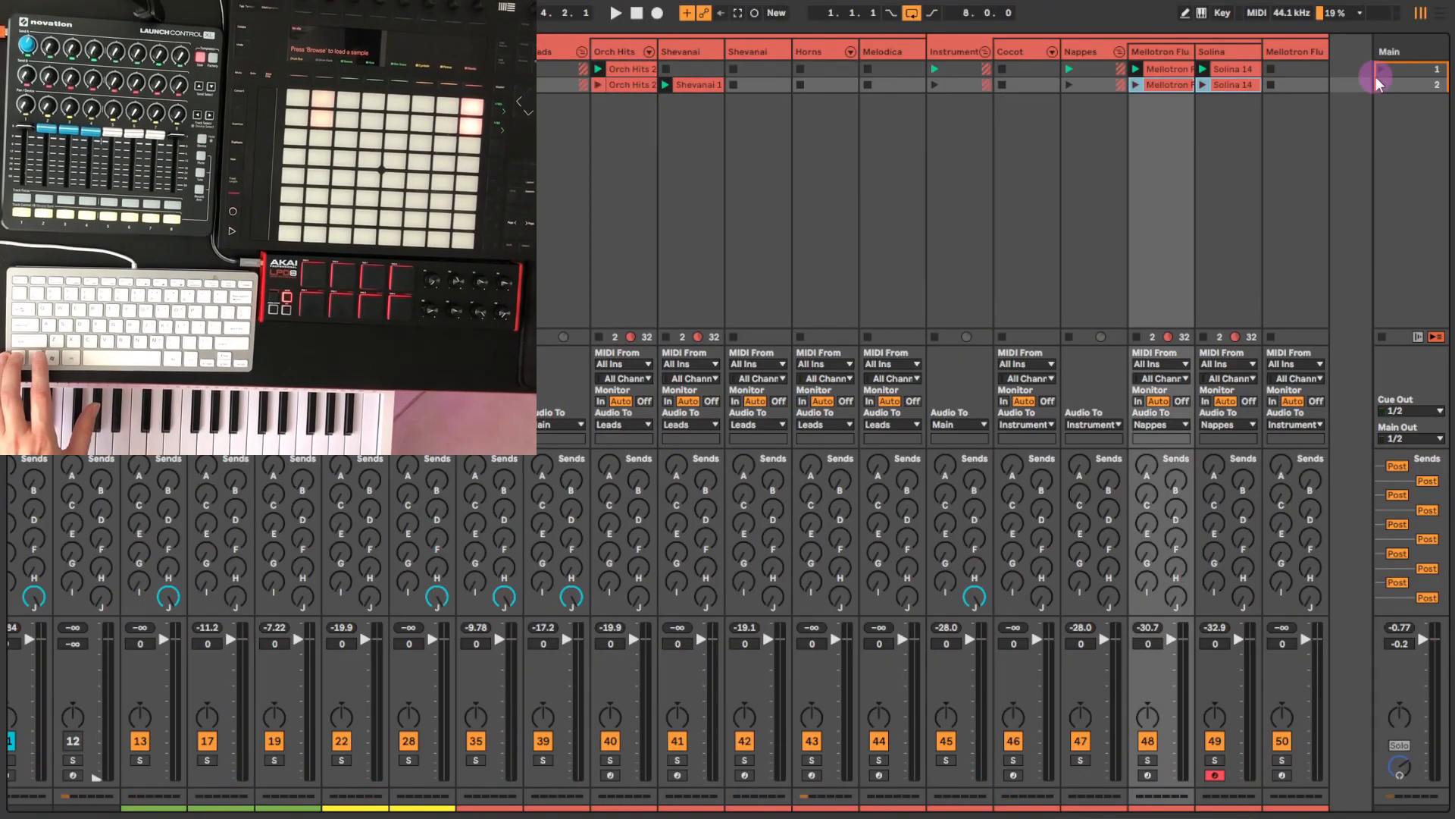
left_click(1383, 83)
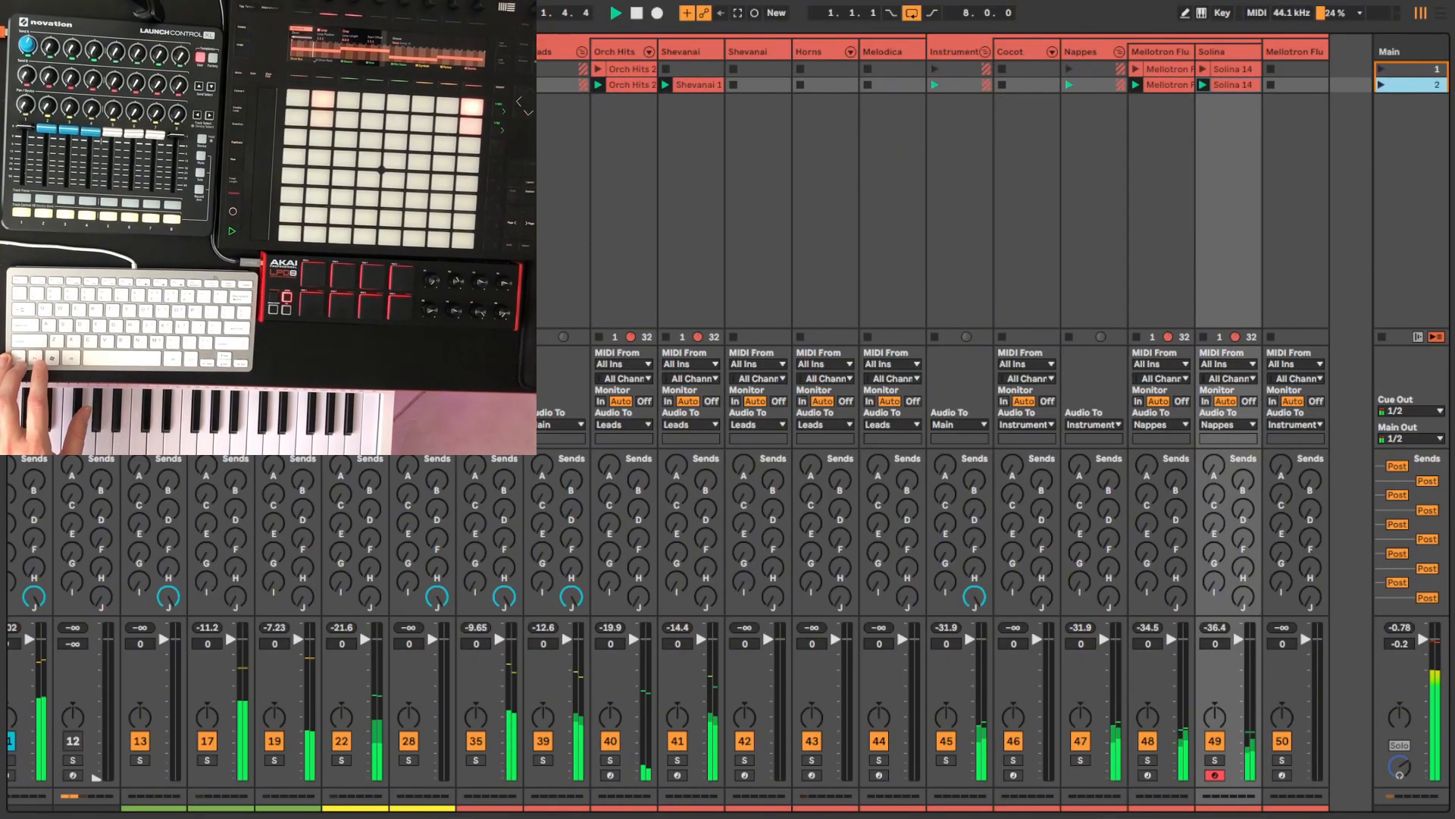
Fold the Leads group and stop playback
scroll(653, 84, "left", 2)
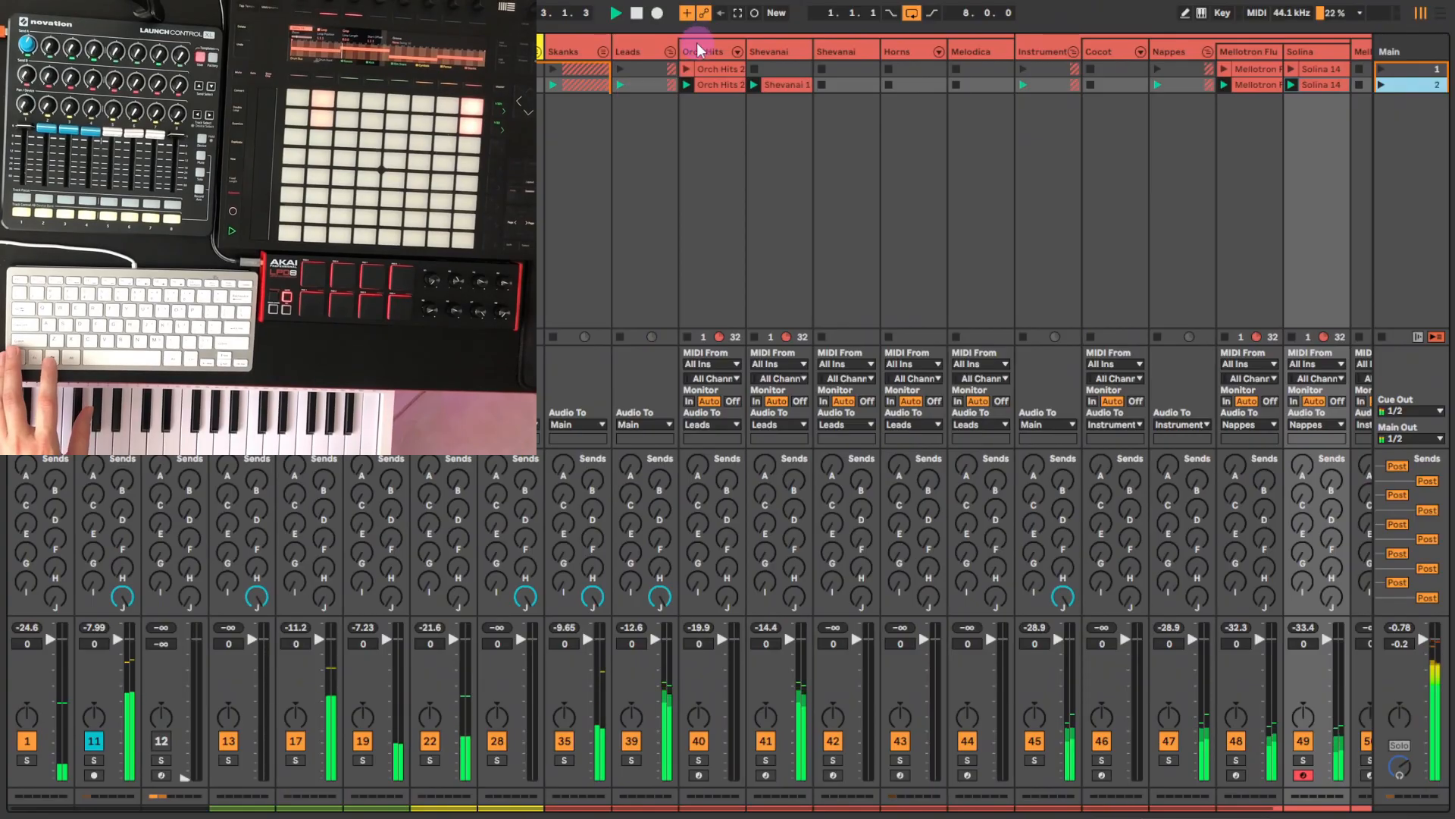
left_click(670, 51)
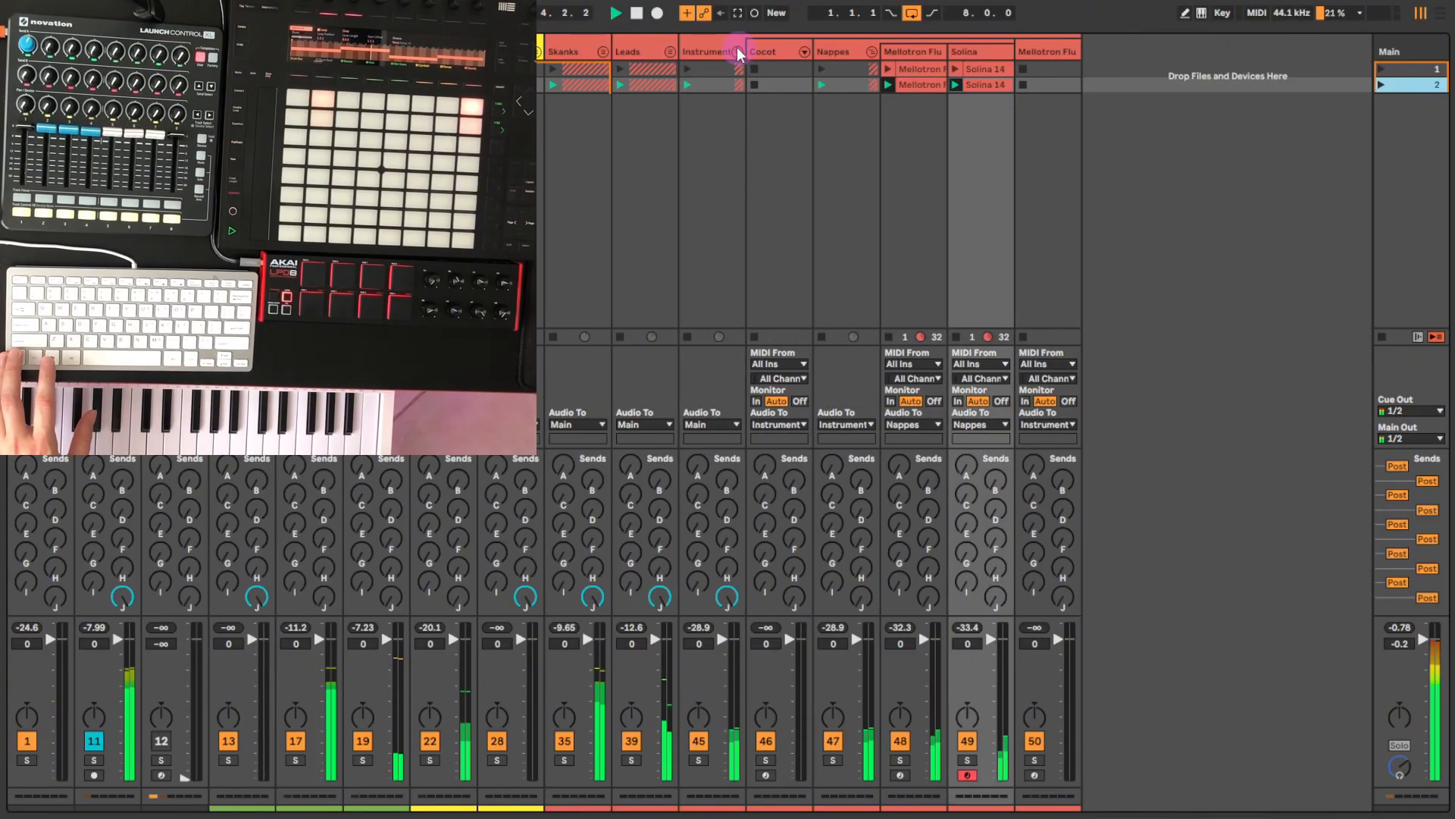
left_click(637, 13)
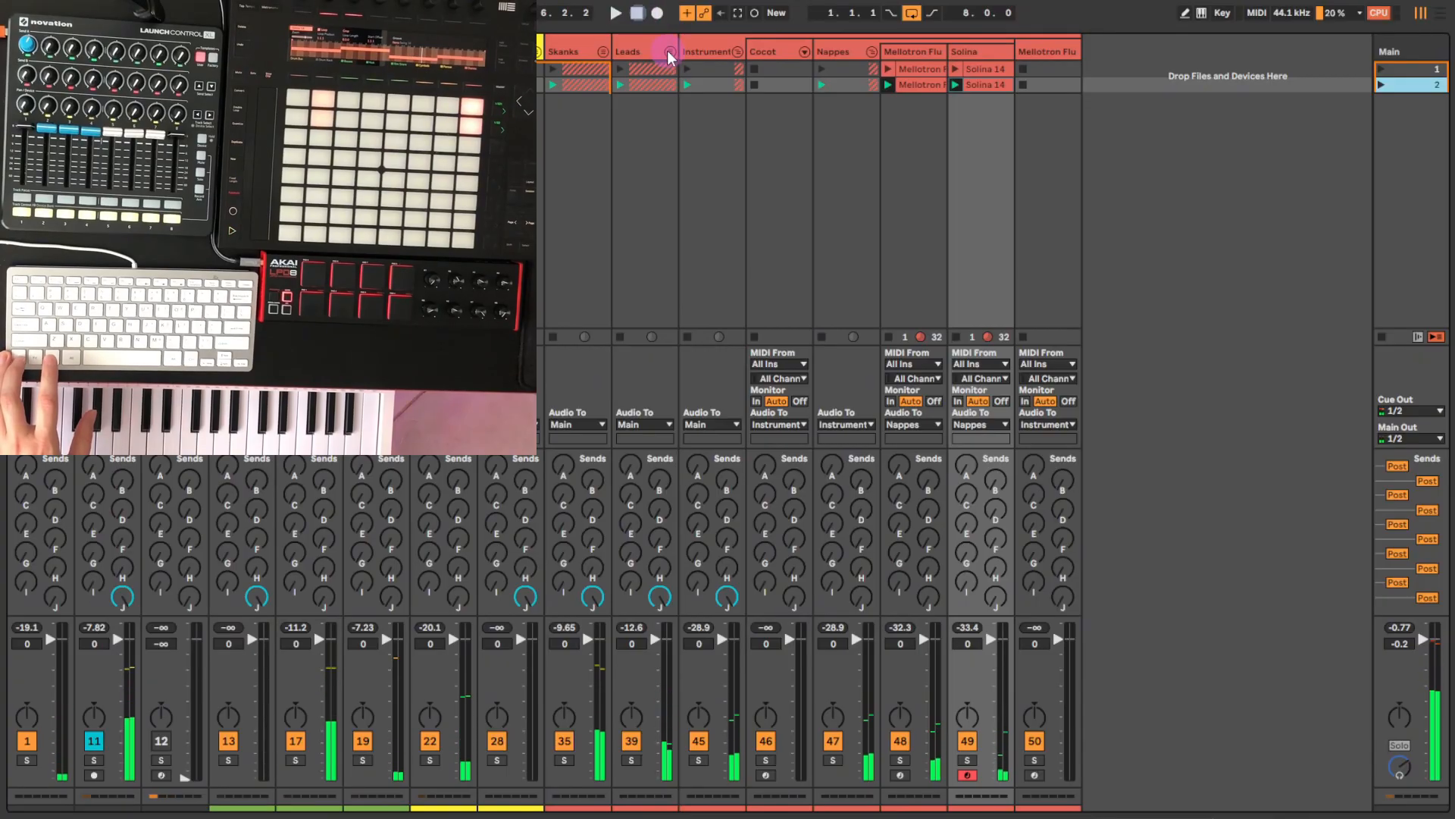
Unfold the Percus group and record a percussion hit into the scene 1 slot of the first Misc Percs track
left_click(539, 52)
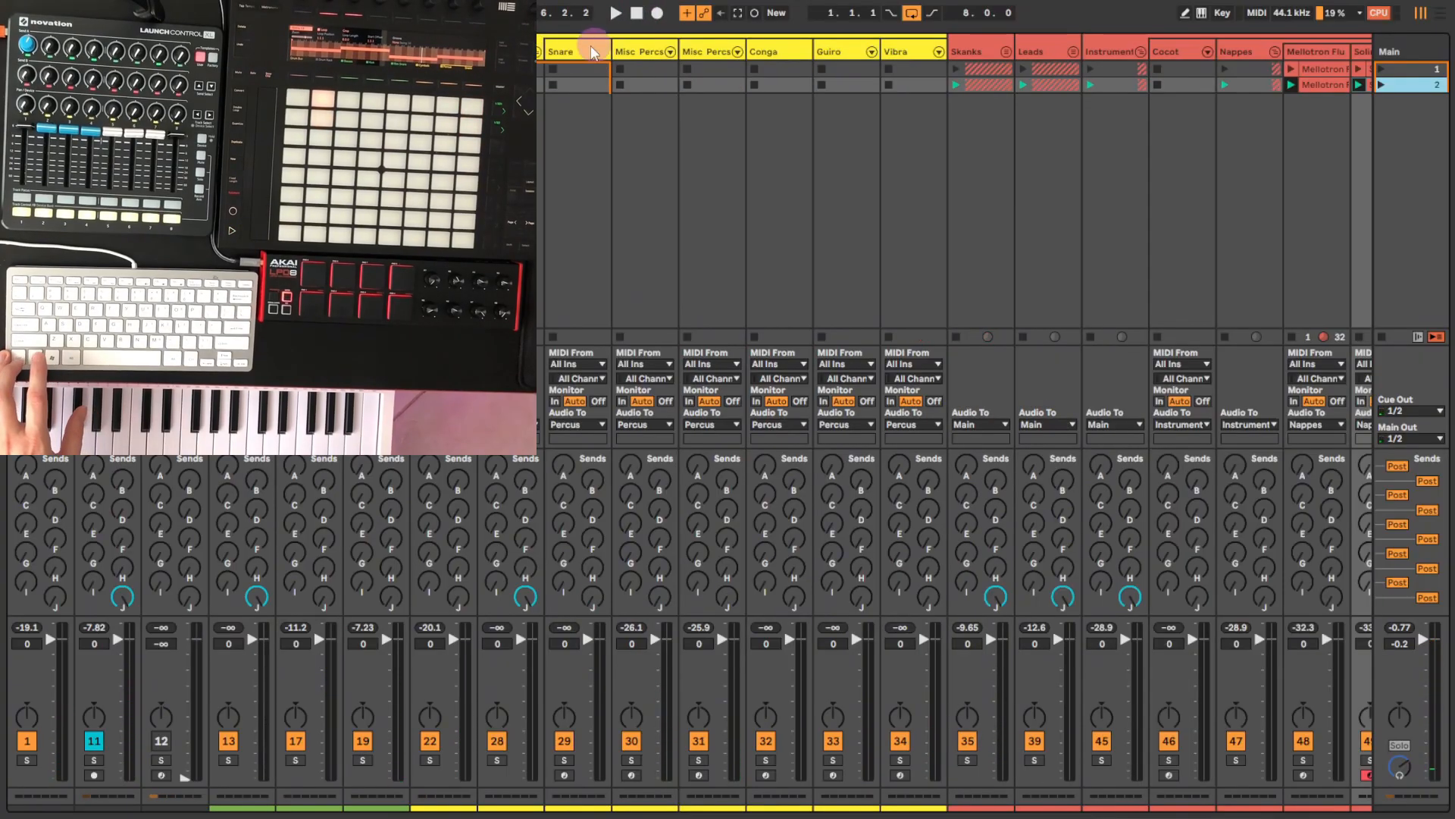
left_click(647, 48)
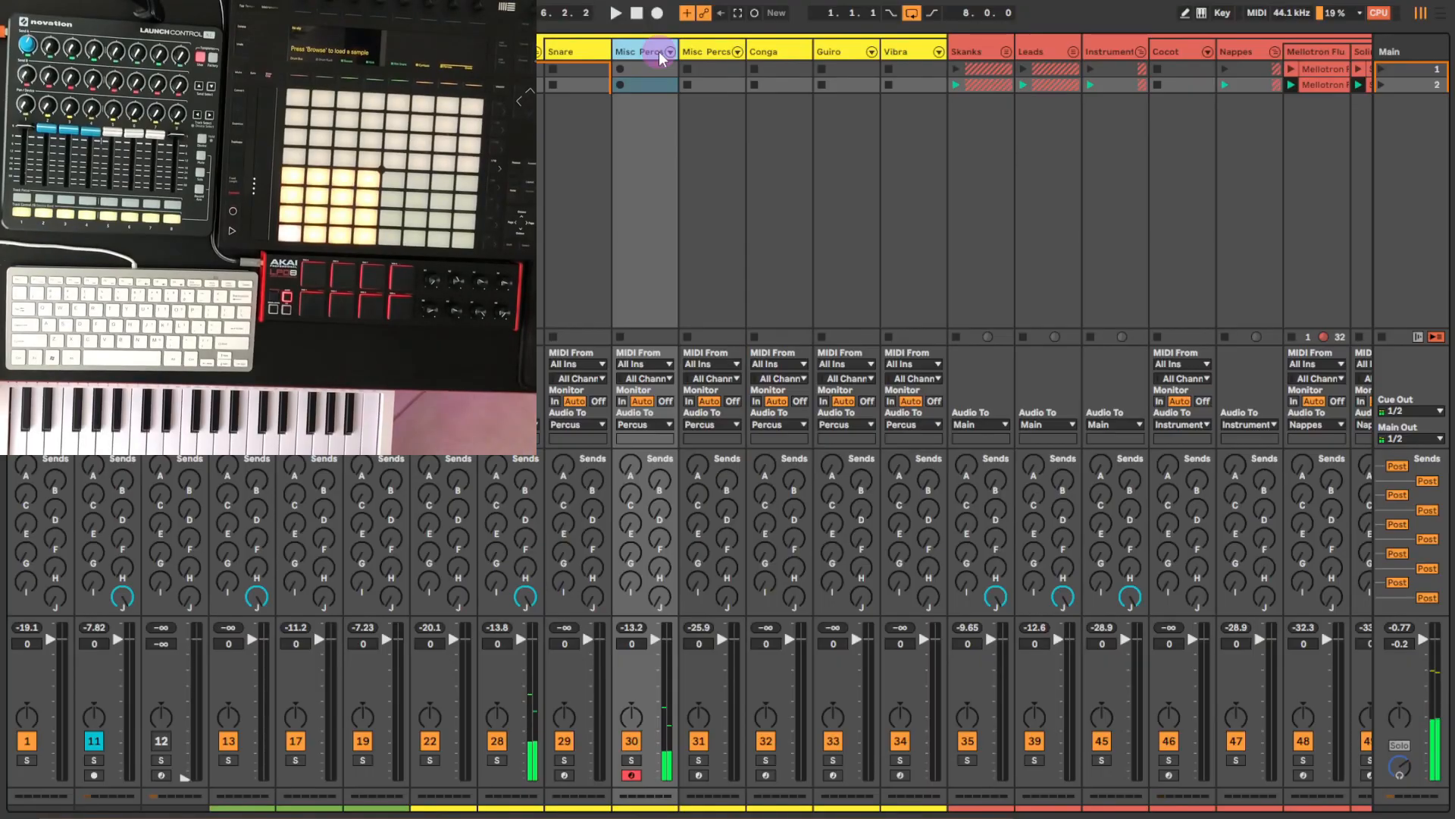
left_click(617, 66)
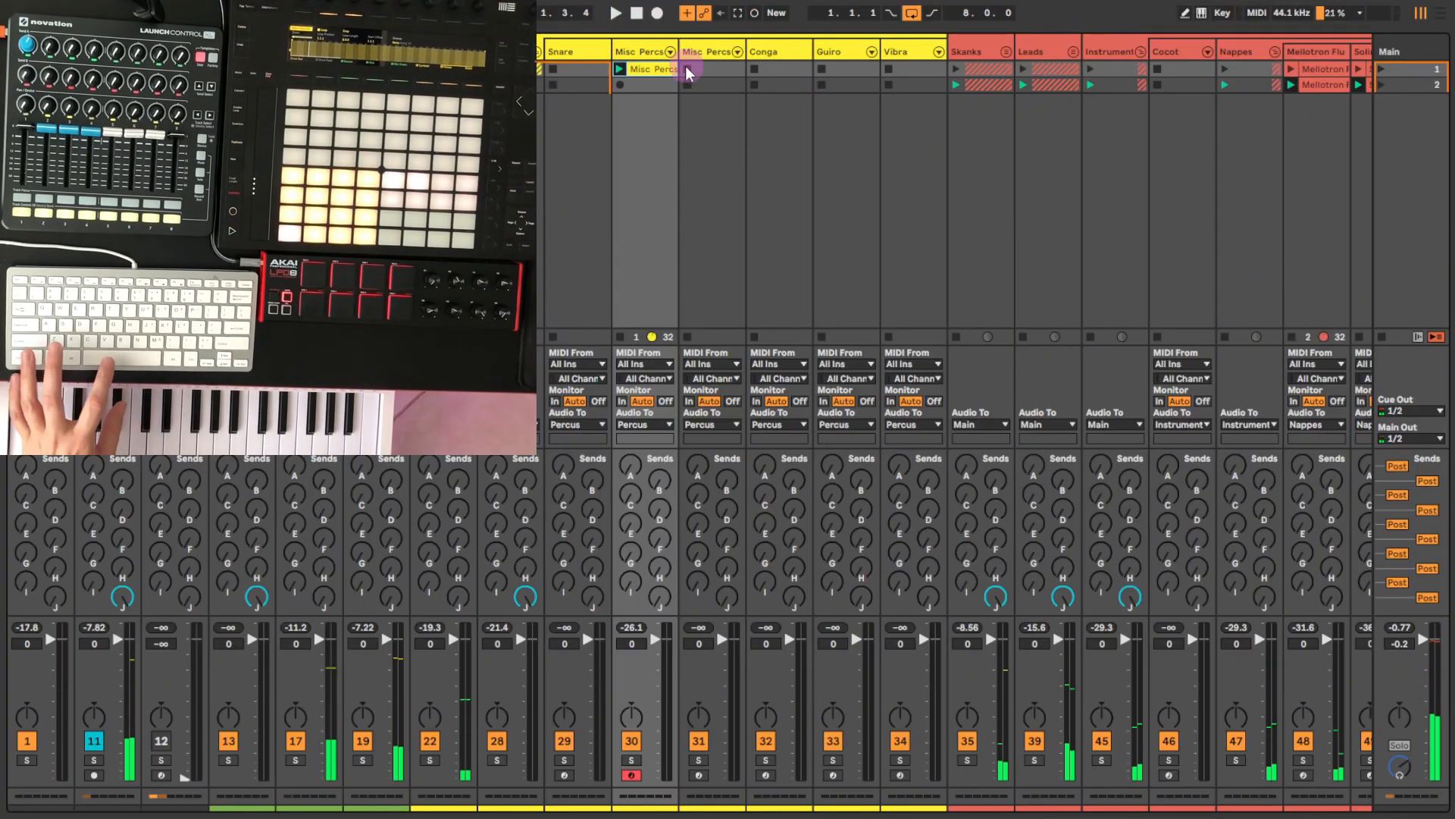
double_click(641, 72)
left_click_drag(851, 573, 891, 583)
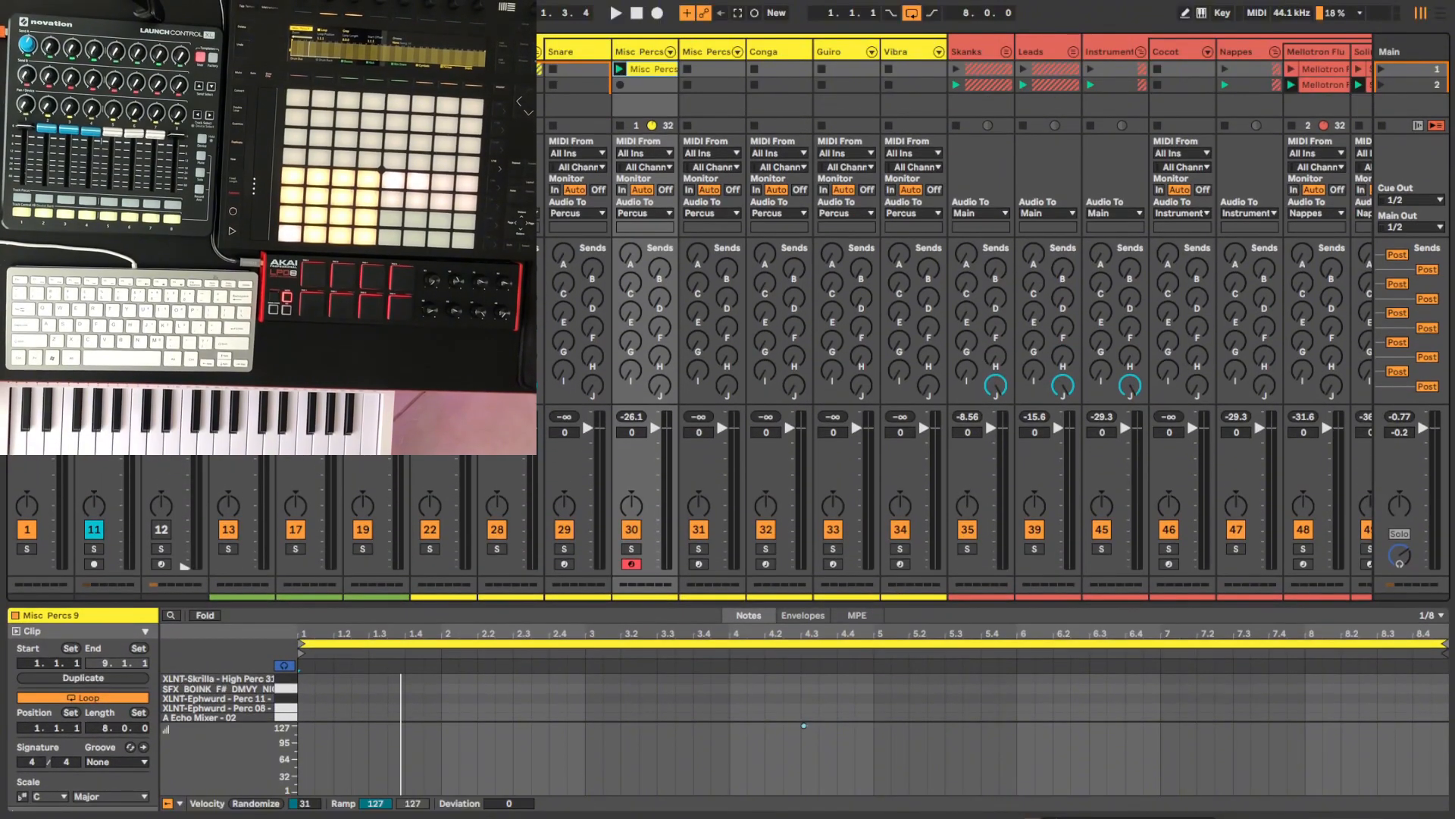
Record two SNARE_1_DMRM_NICHE hits at bar 5 into scene 1 of the second Misc Percs track, and reselect the first Misc Percs track
left_click(713, 52)
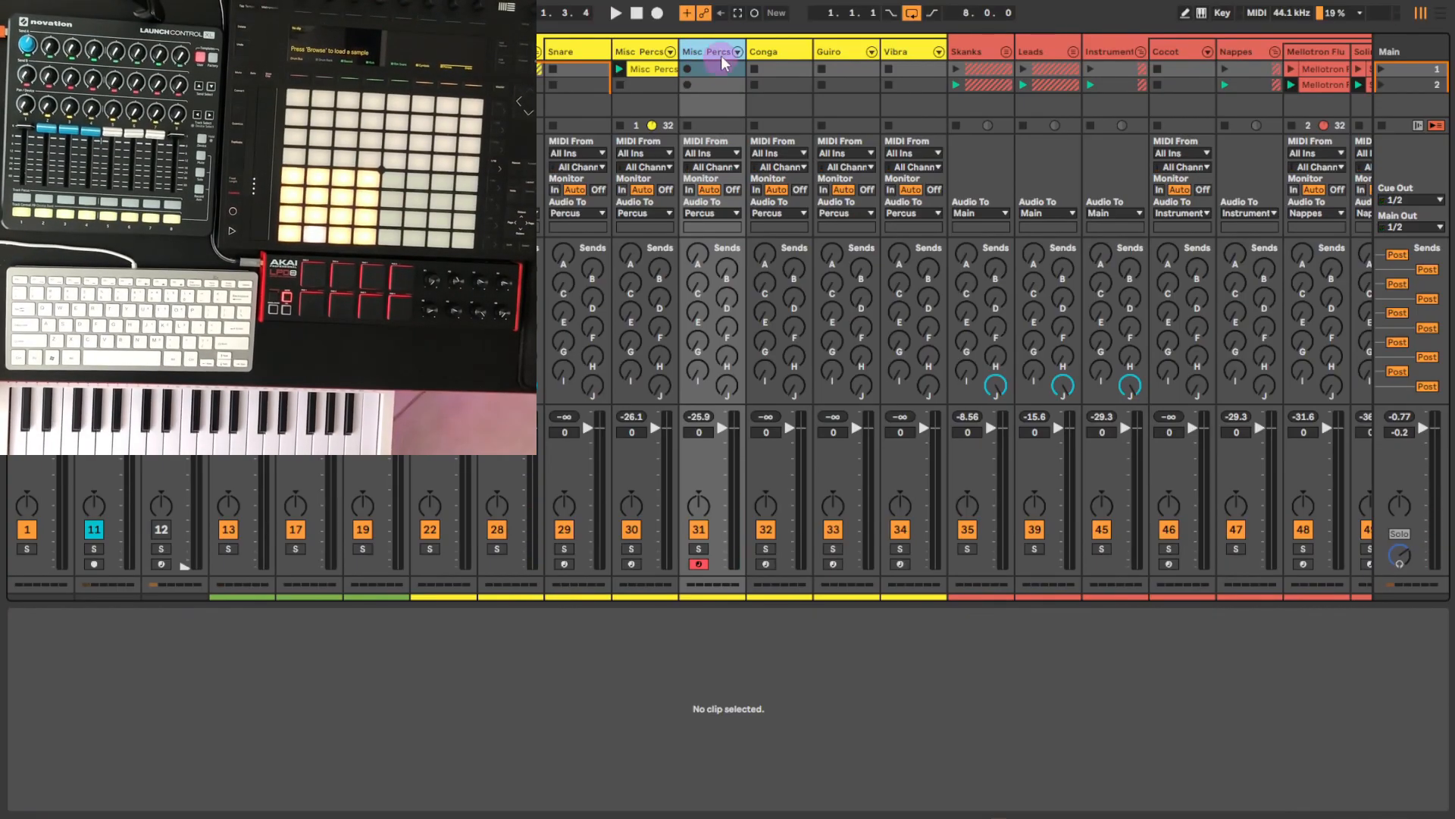
left_click(708, 69)
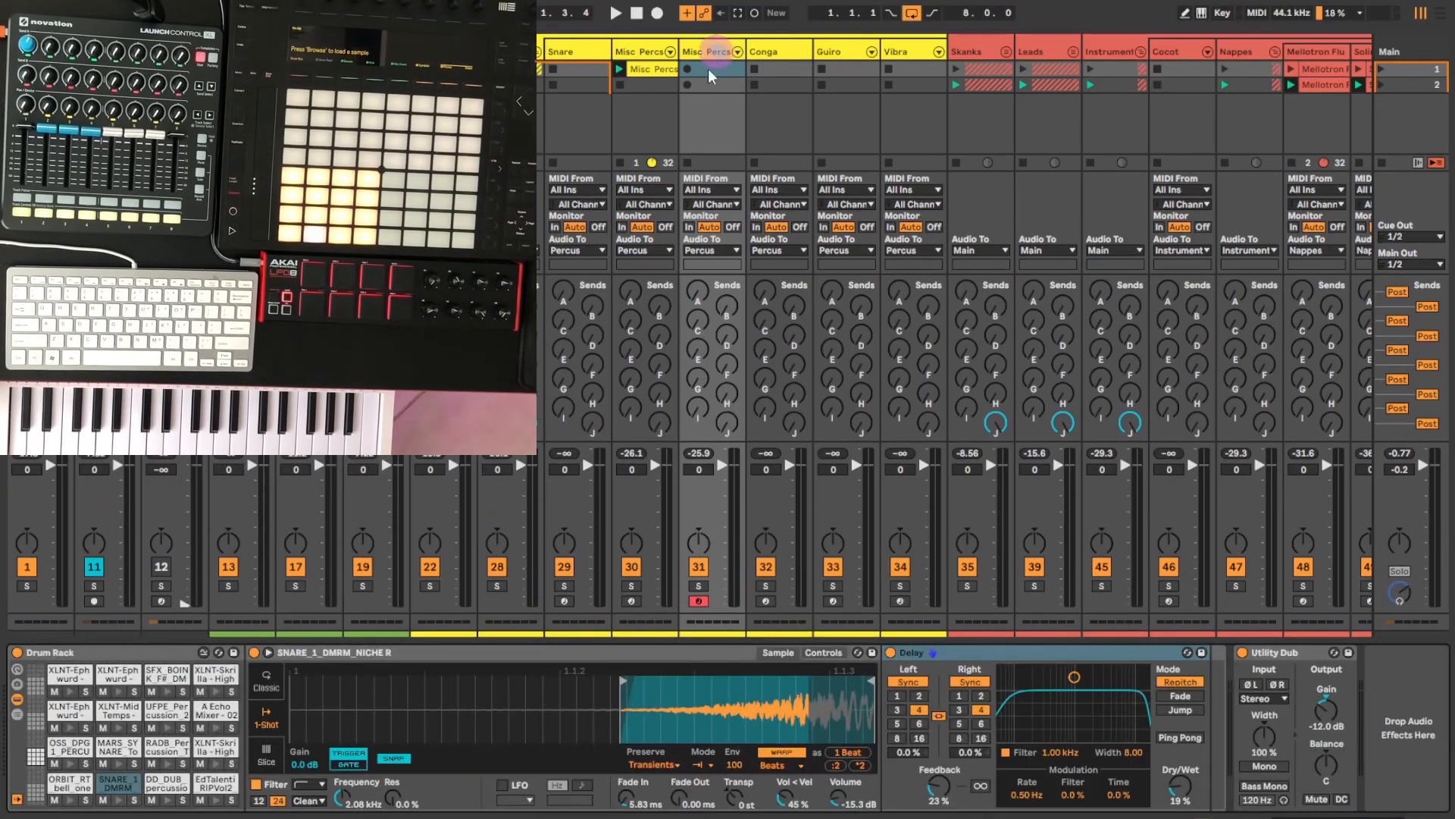
left_click(119, 800)
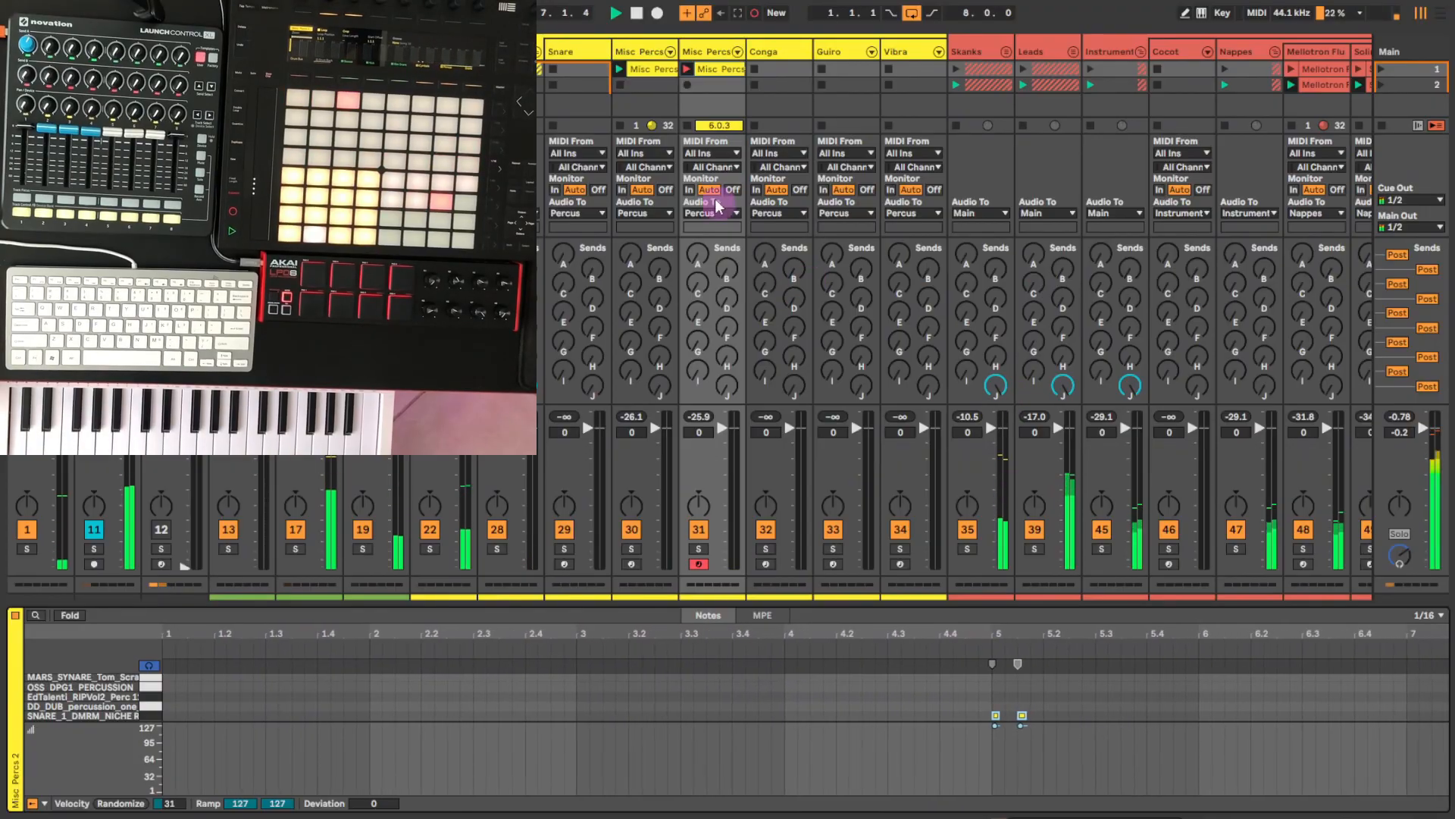
left_click(685, 68)
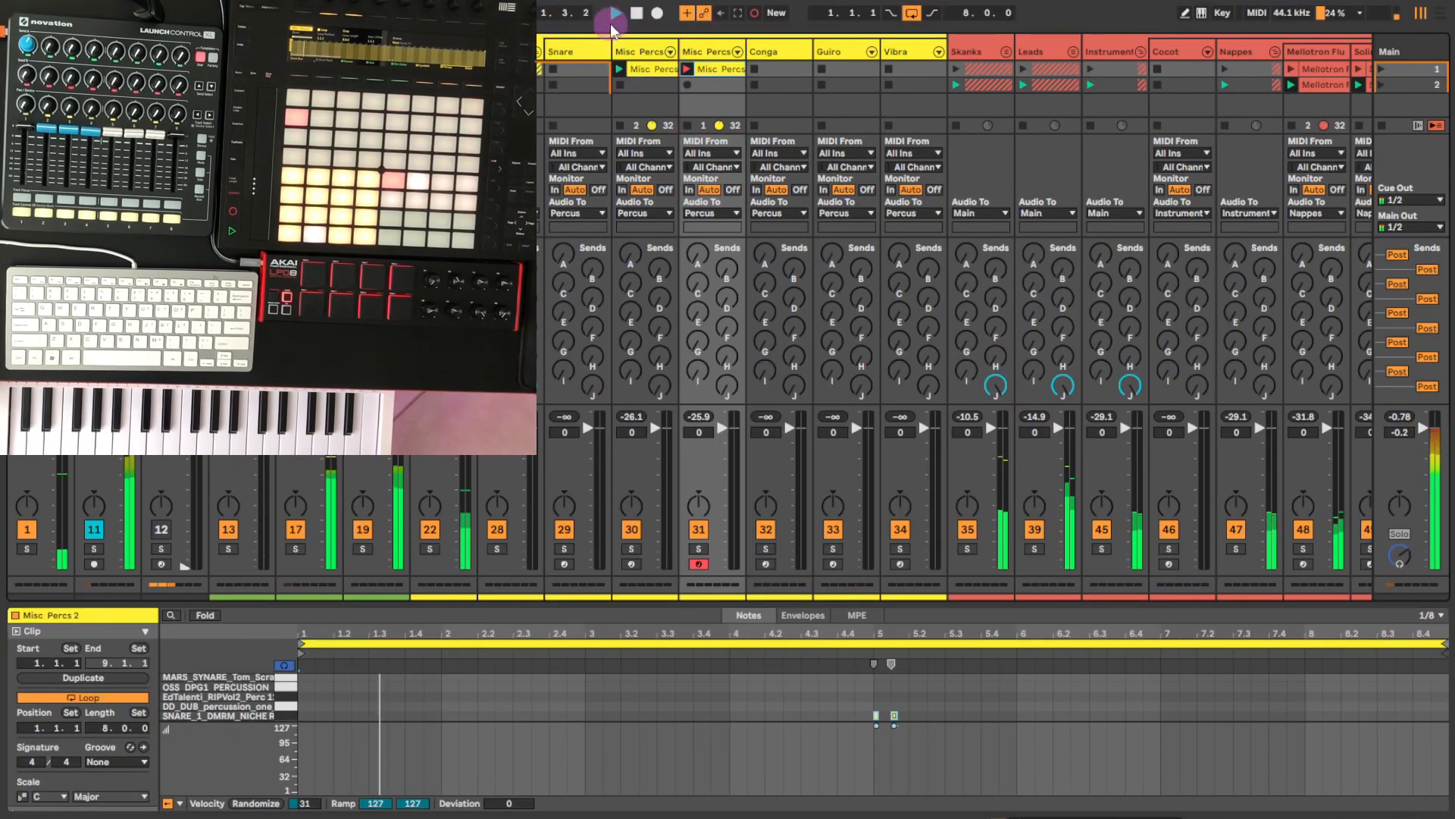
left_click(638, 14)
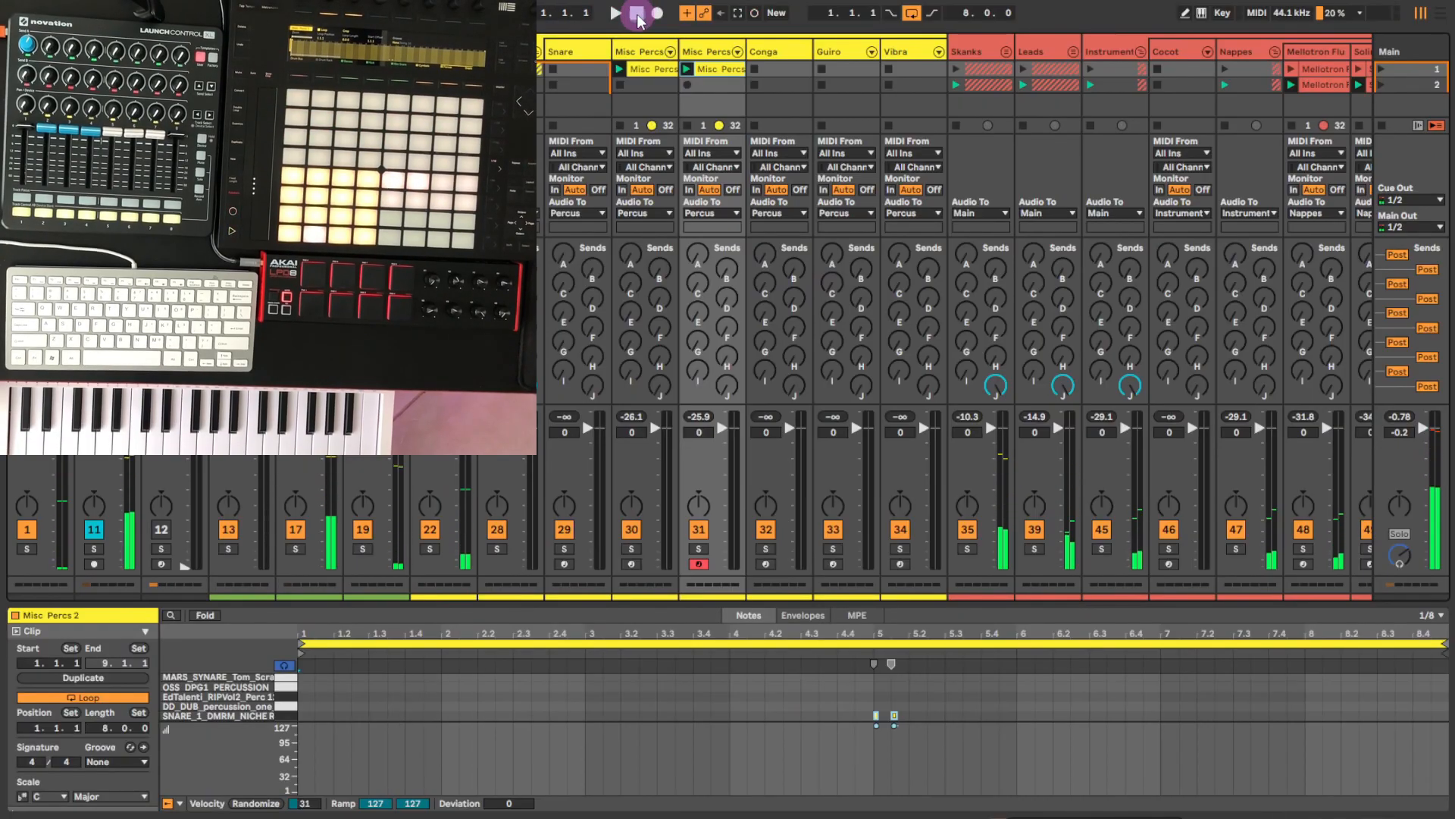
left_click(652, 53)
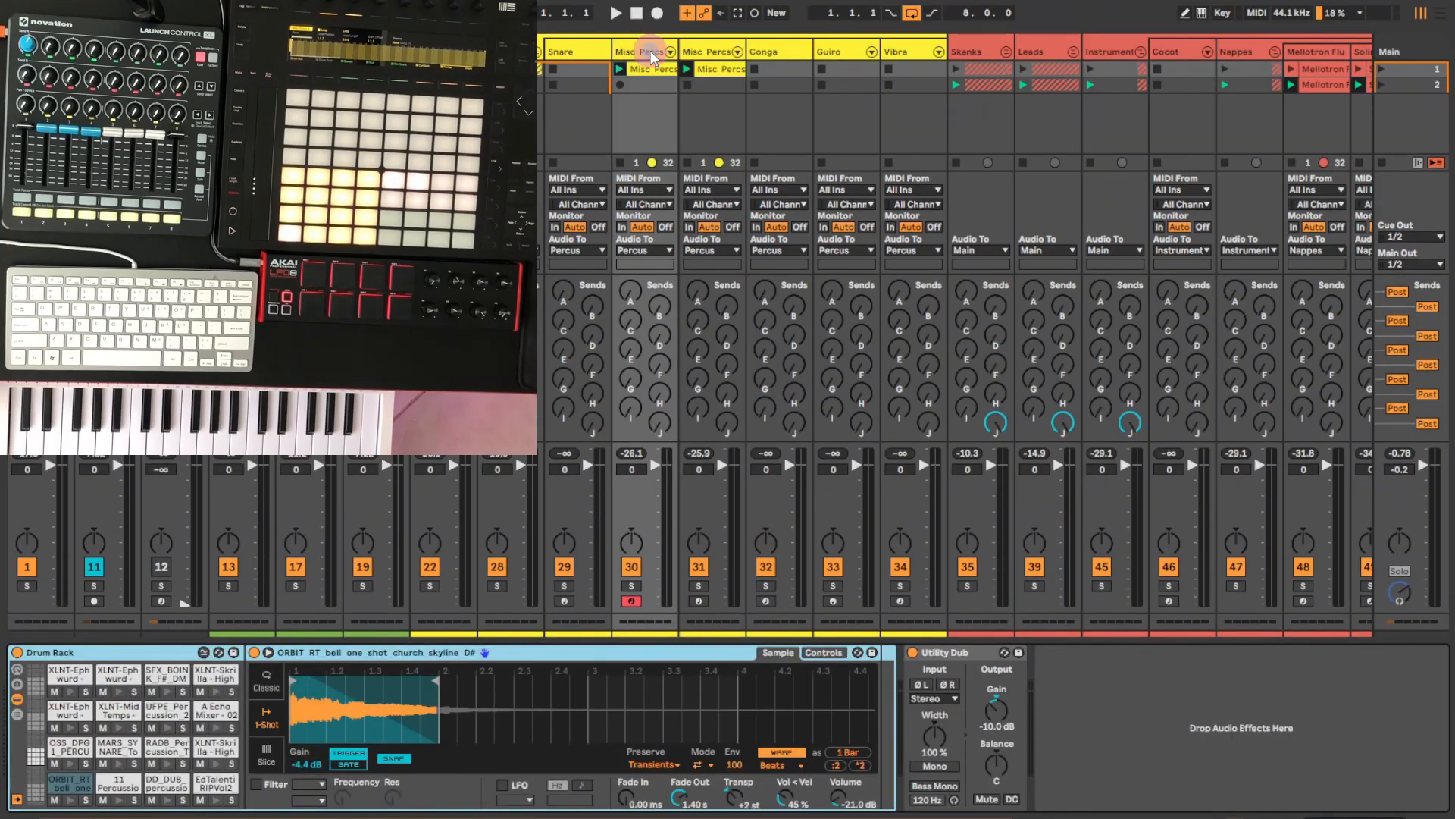
Extend the end point of the church bell one-shot sample on the first Misc Percs track for a longer ring-out, auditioning the pad
left_click(69, 800)
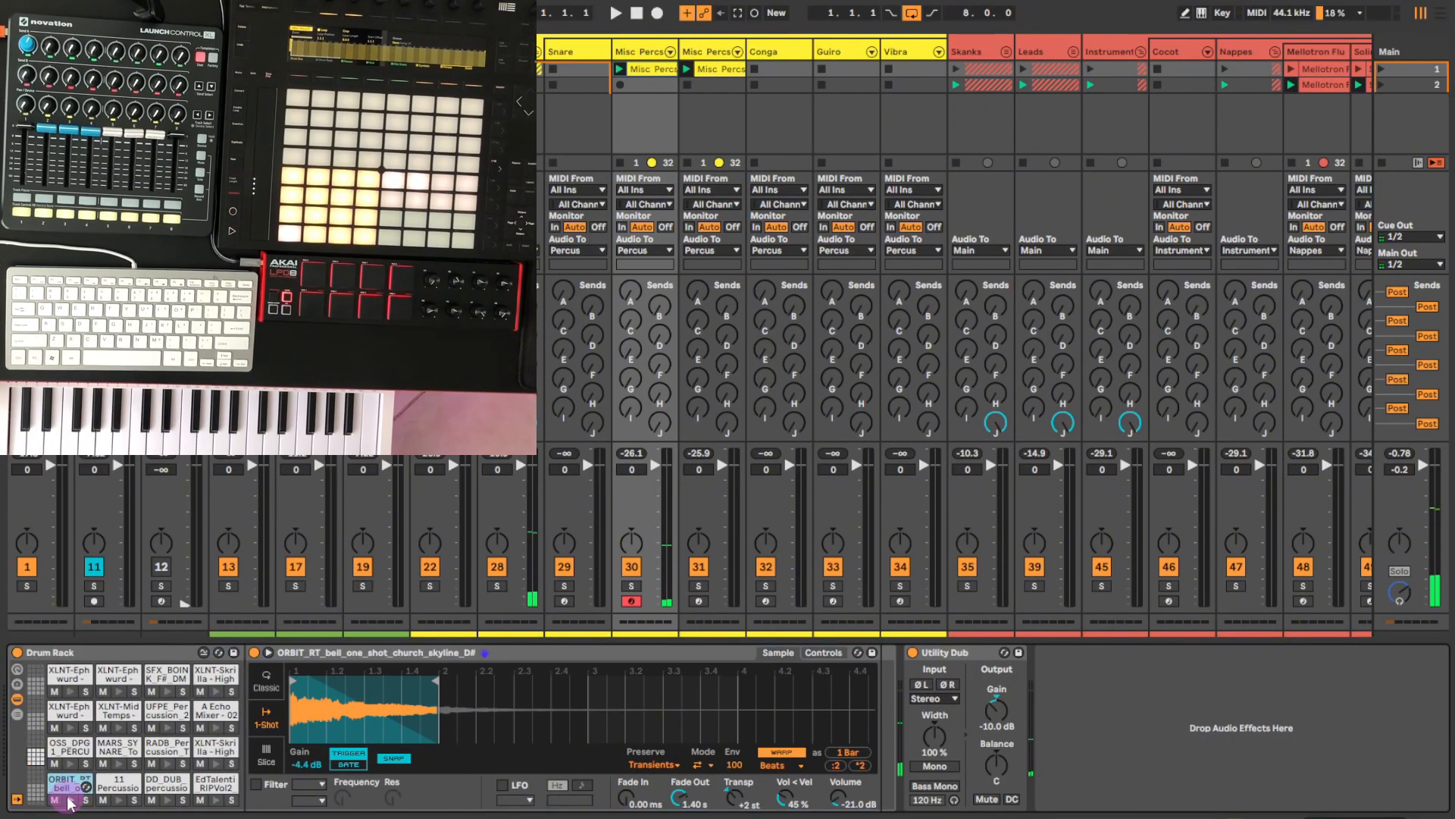
left_click_drag(436, 680, 721, 695)
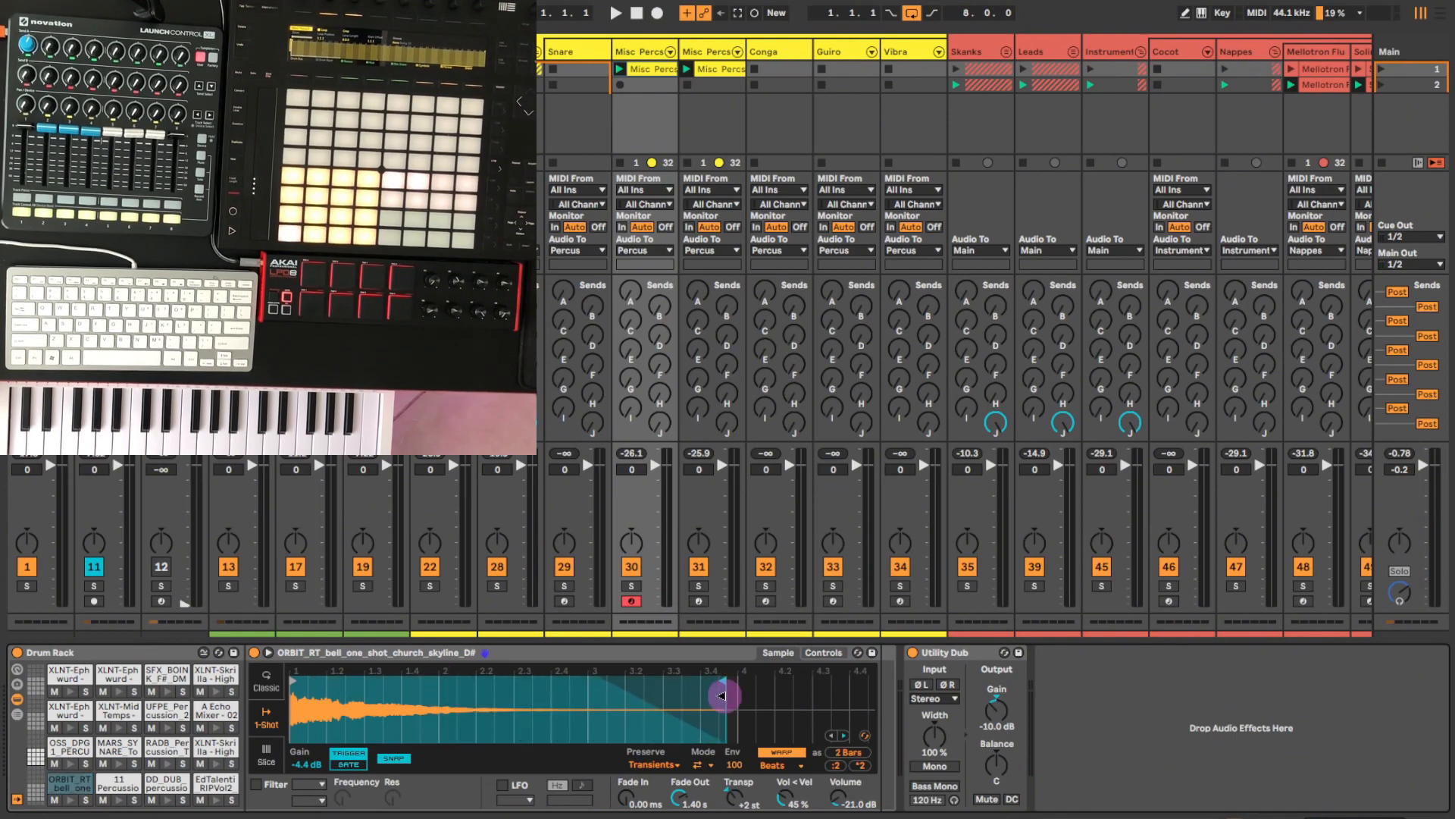
left_click(70, 802)
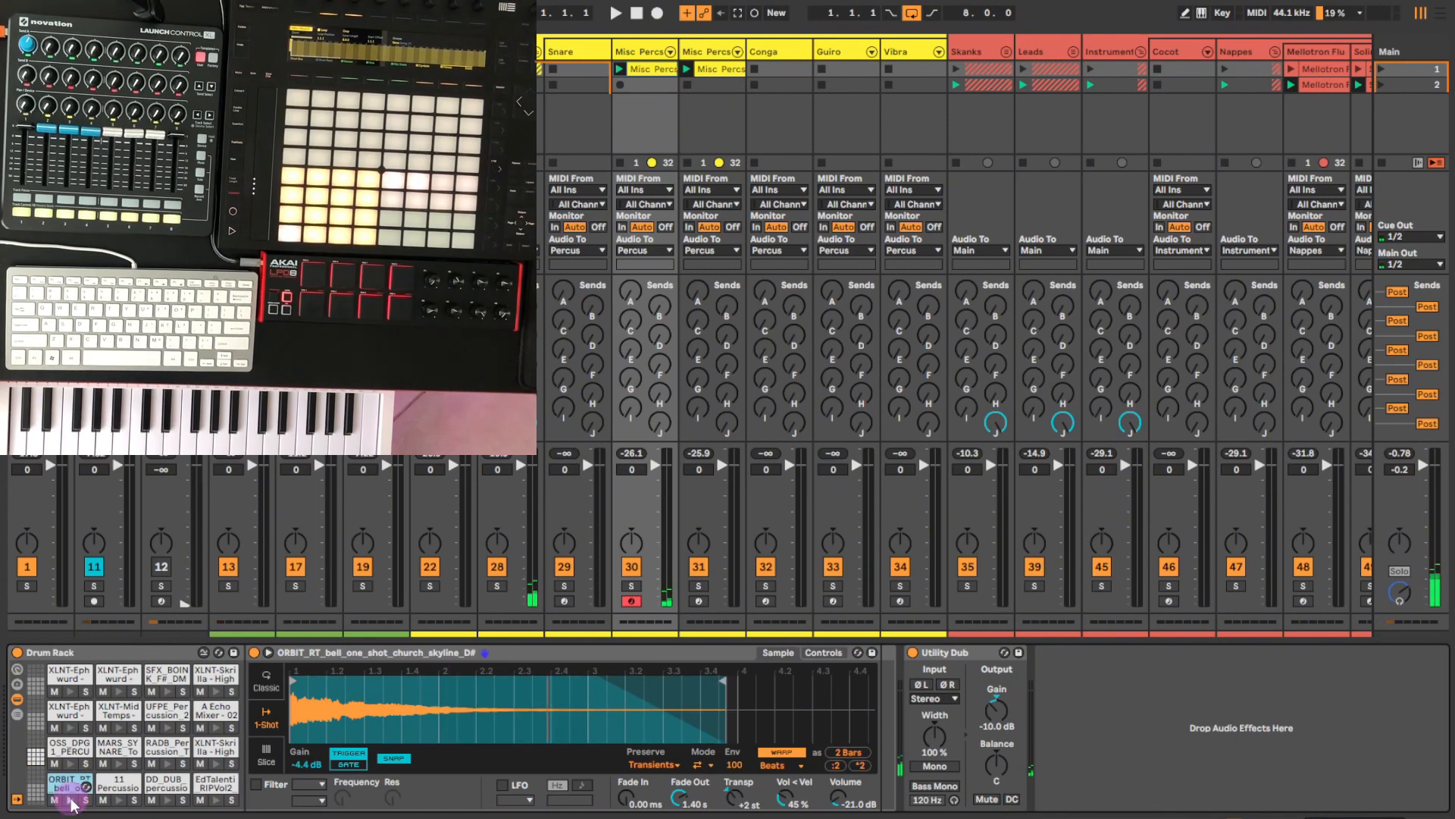
left_click_drag(722, 680, 633, 692)
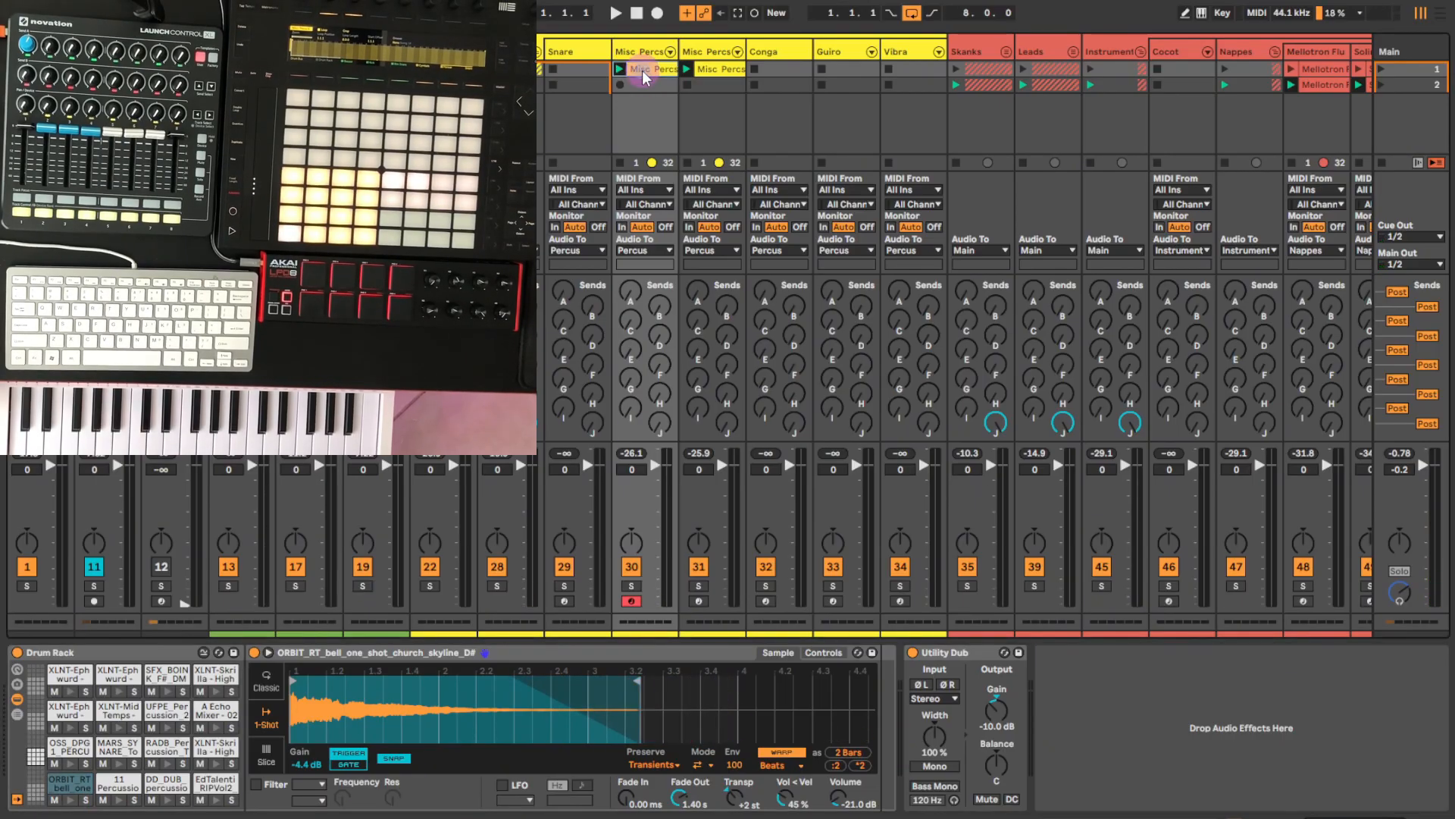
Copy the clips of both Misc Percs tracks from scene 1 into scene 2, try them in playback and stop the transport
left_click(717, 69, "shift")
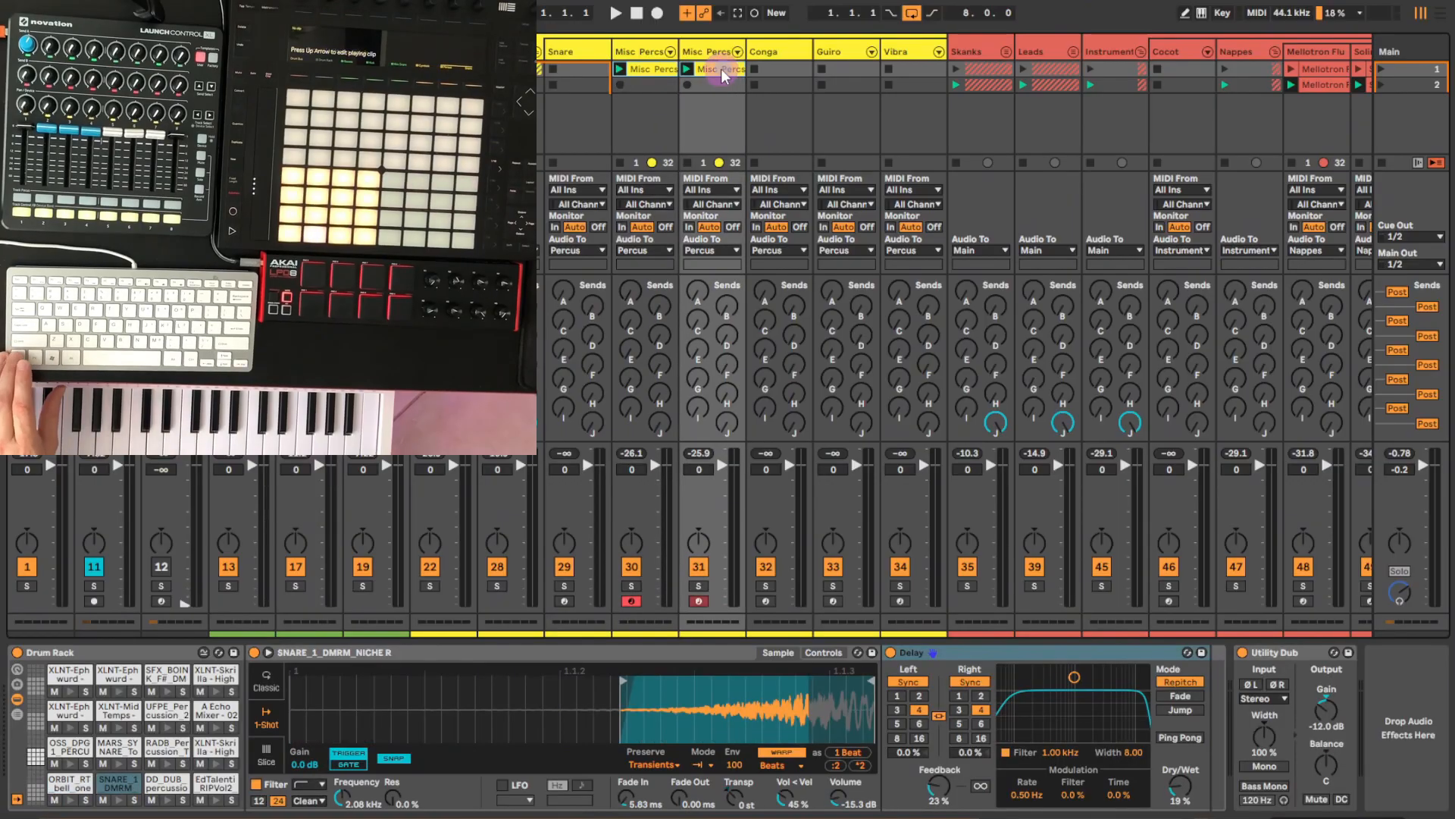
left_click_drag(717, 69, 724, 89)
left_click(688, 86)
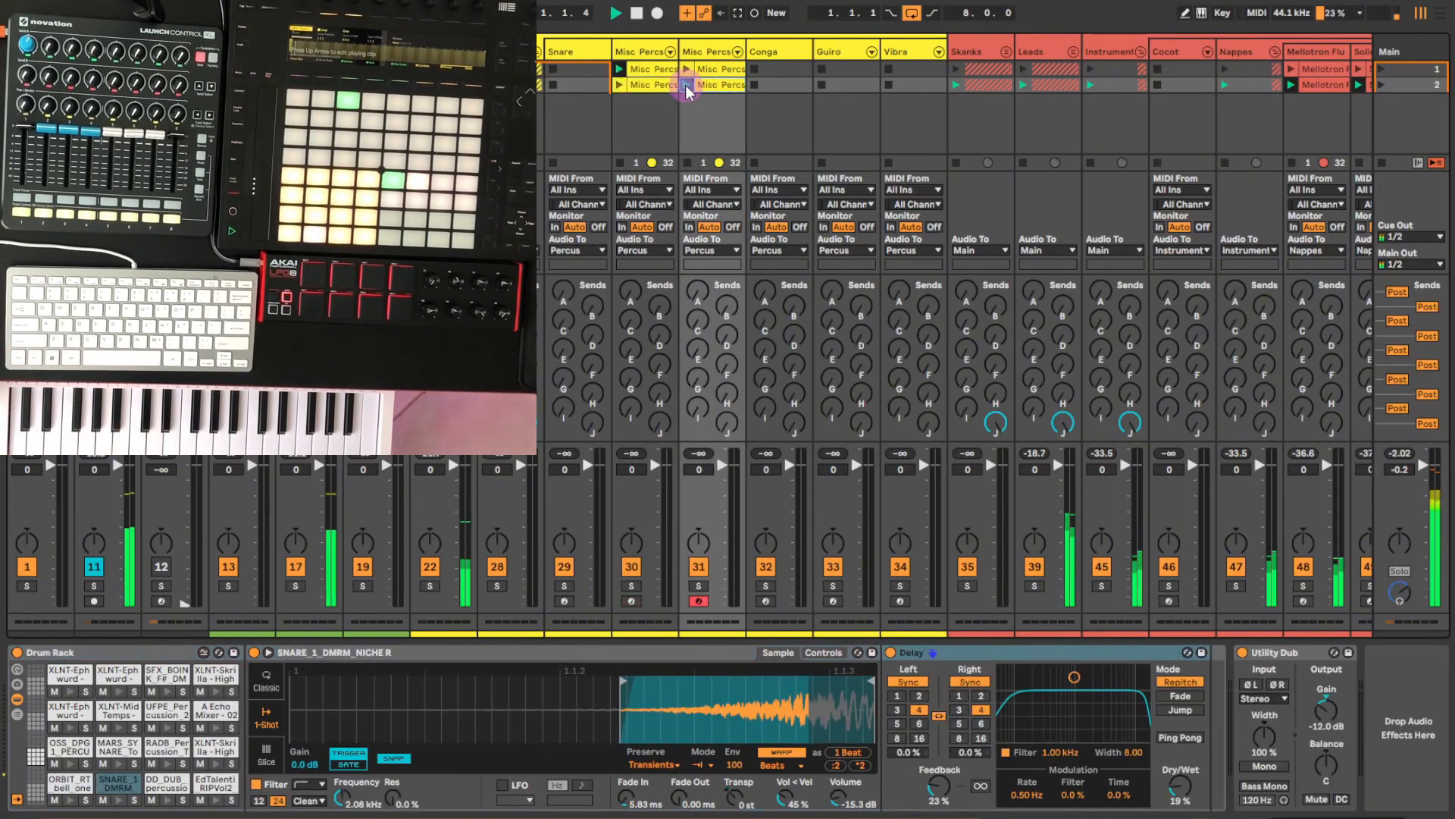
left_click(684, 70)
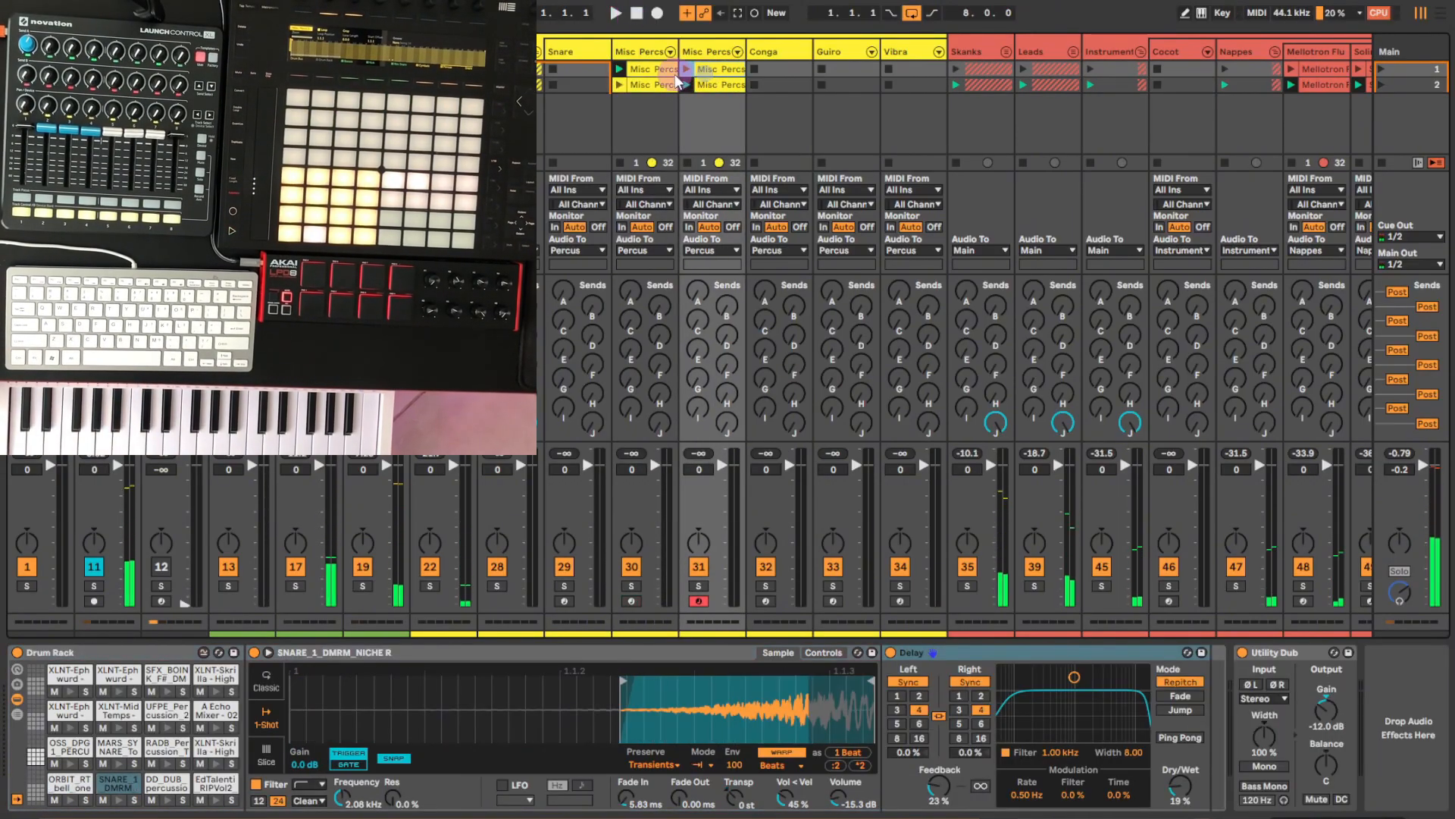
left_click(637, 14)
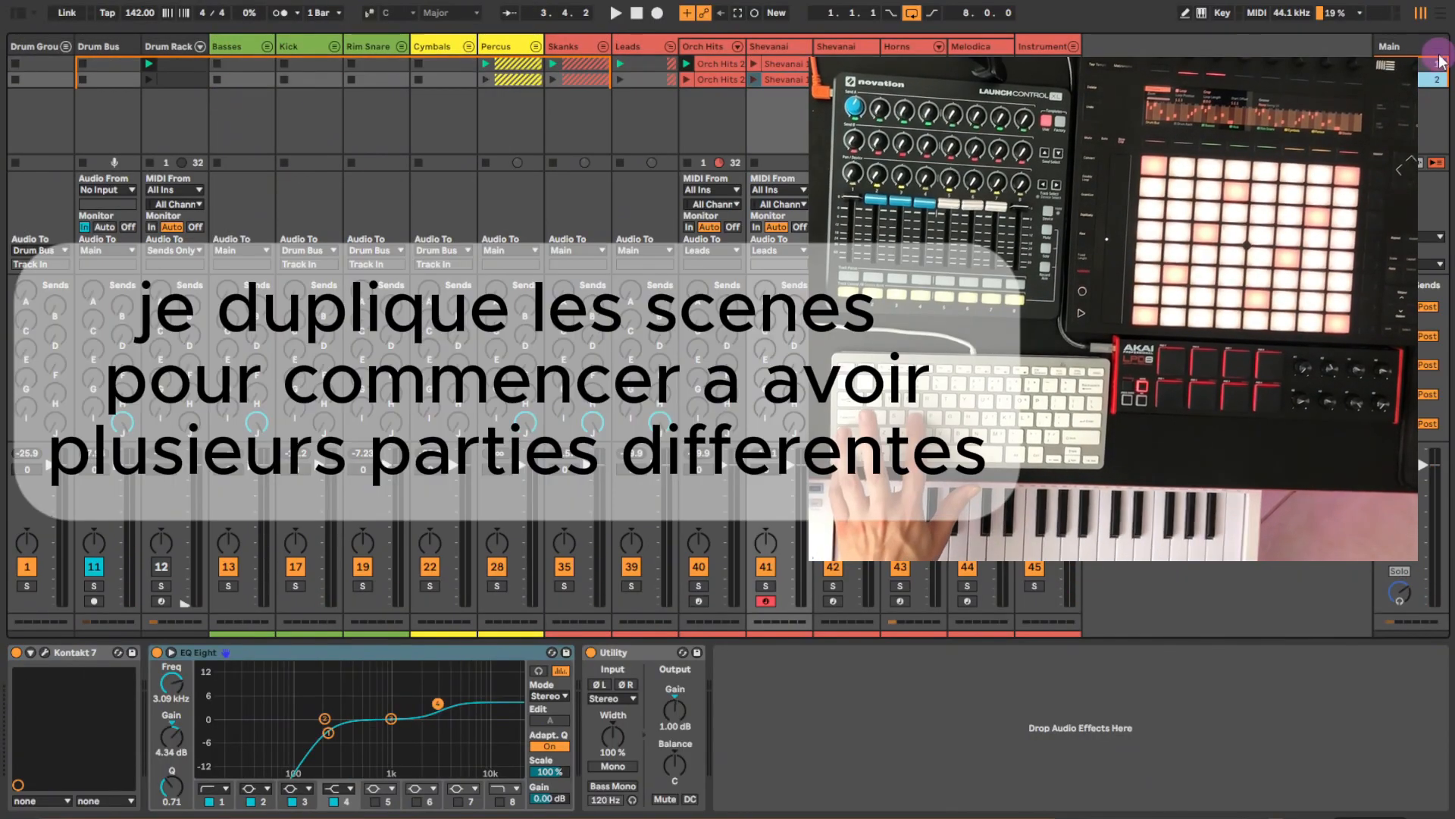
Duplicate scene 2 and scene 1 to make four scenes in total
key("ctrl+d")
left_click(1420, 66)
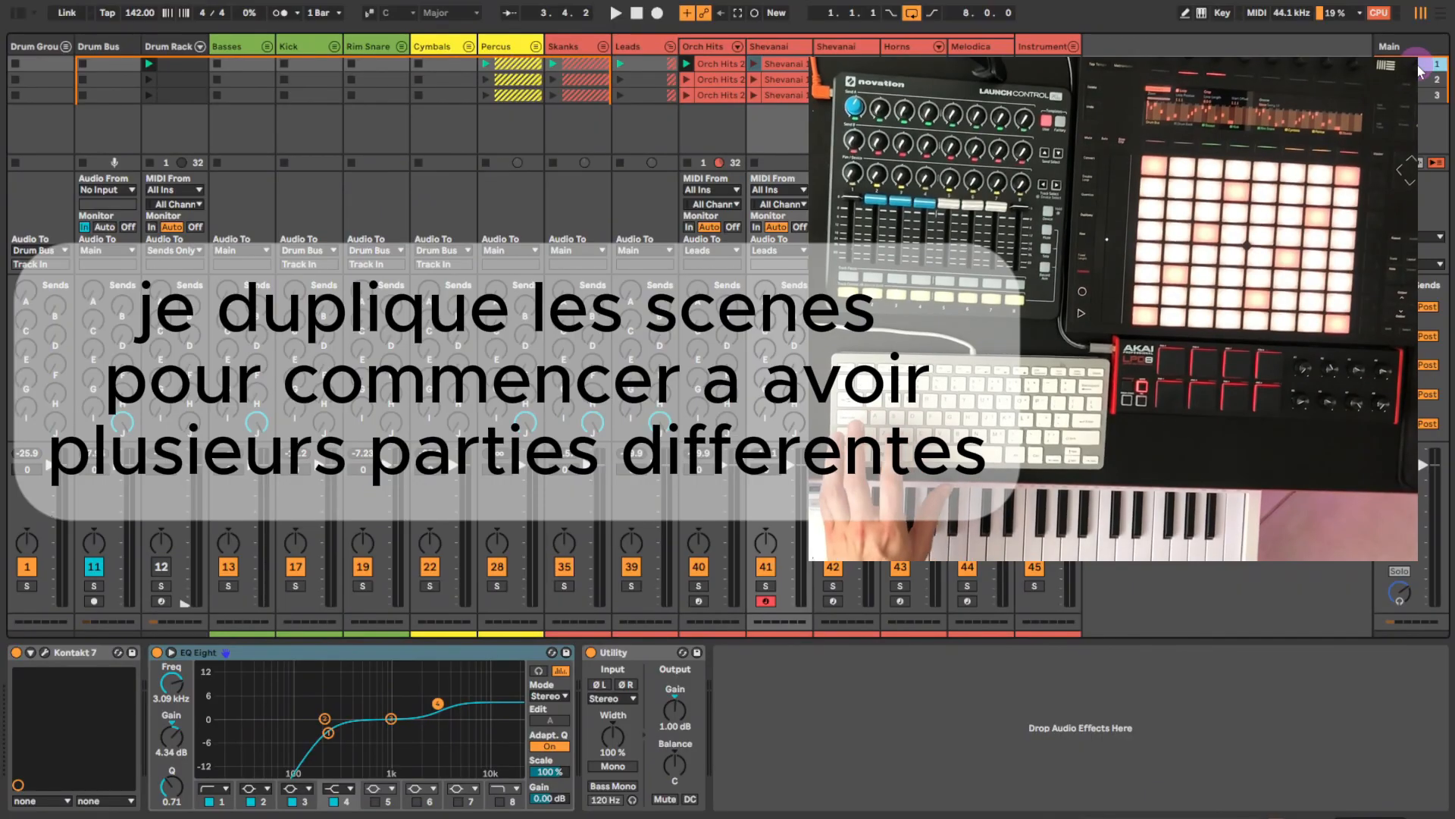
key("ctrl+d")
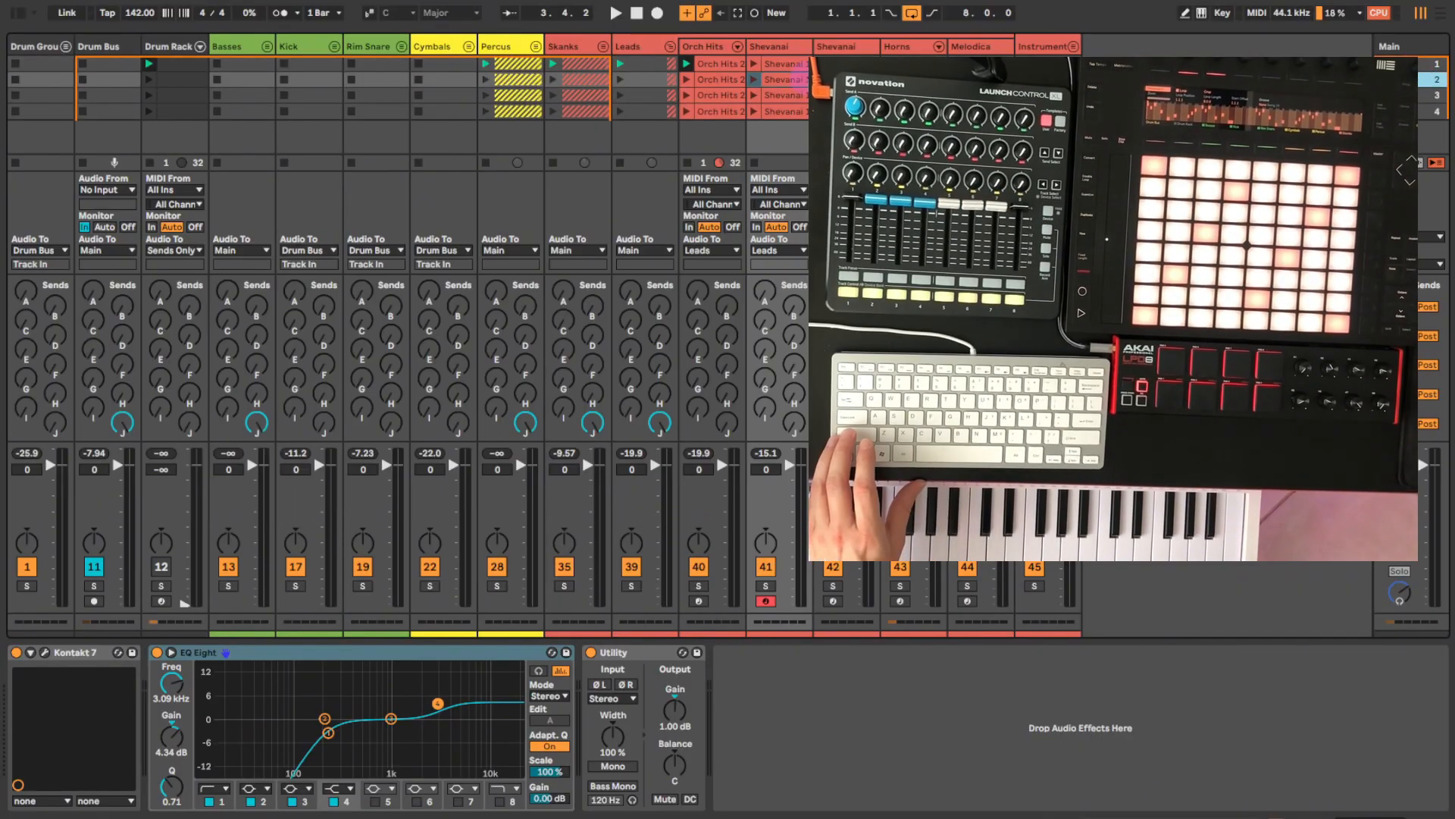
Clear the drum rack clip in scene 3 and the Shevanai clips in scenes 1 and 2, and play back scene 1
left_click(1418, 96)
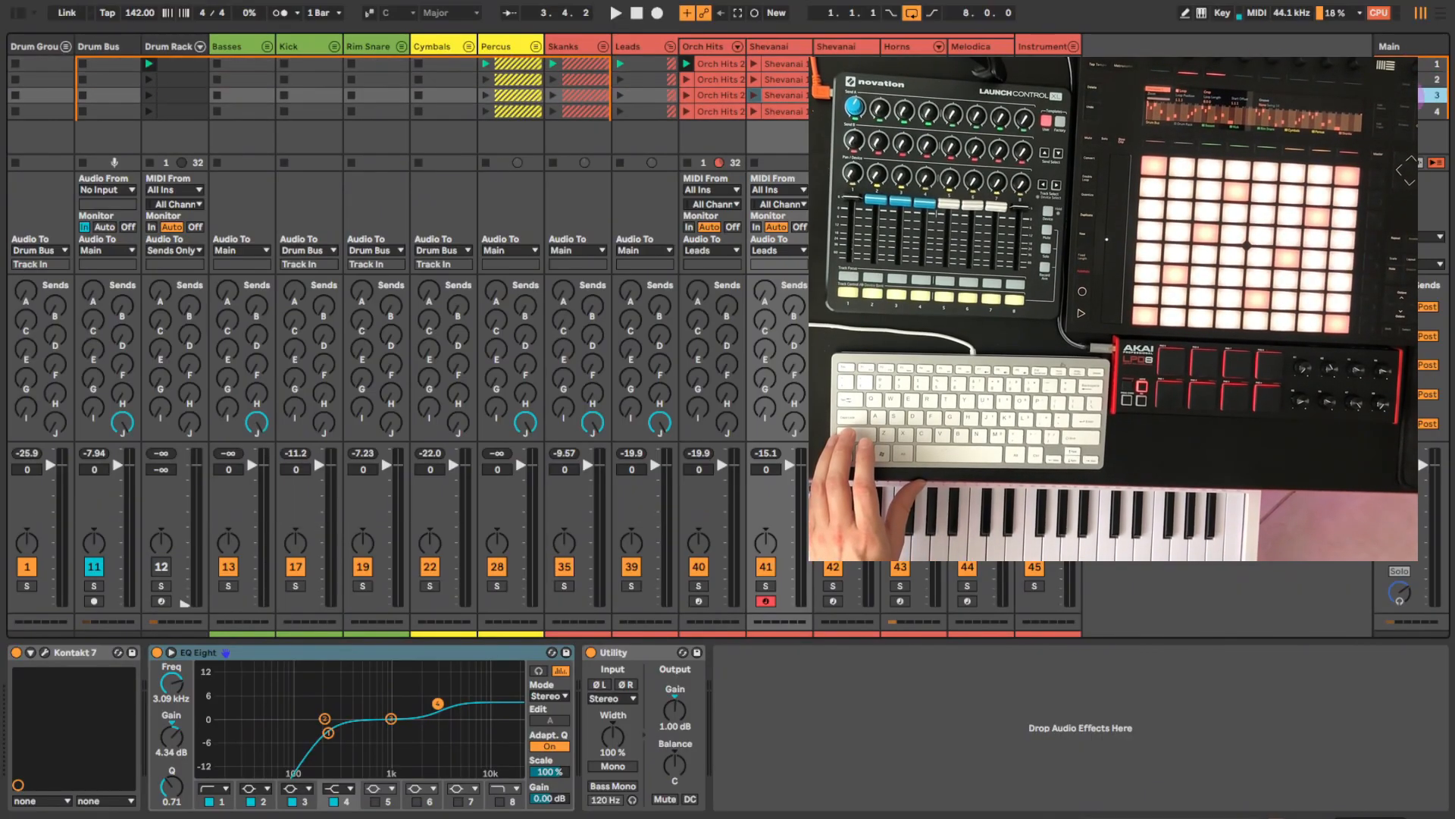
left_click(184, 98)
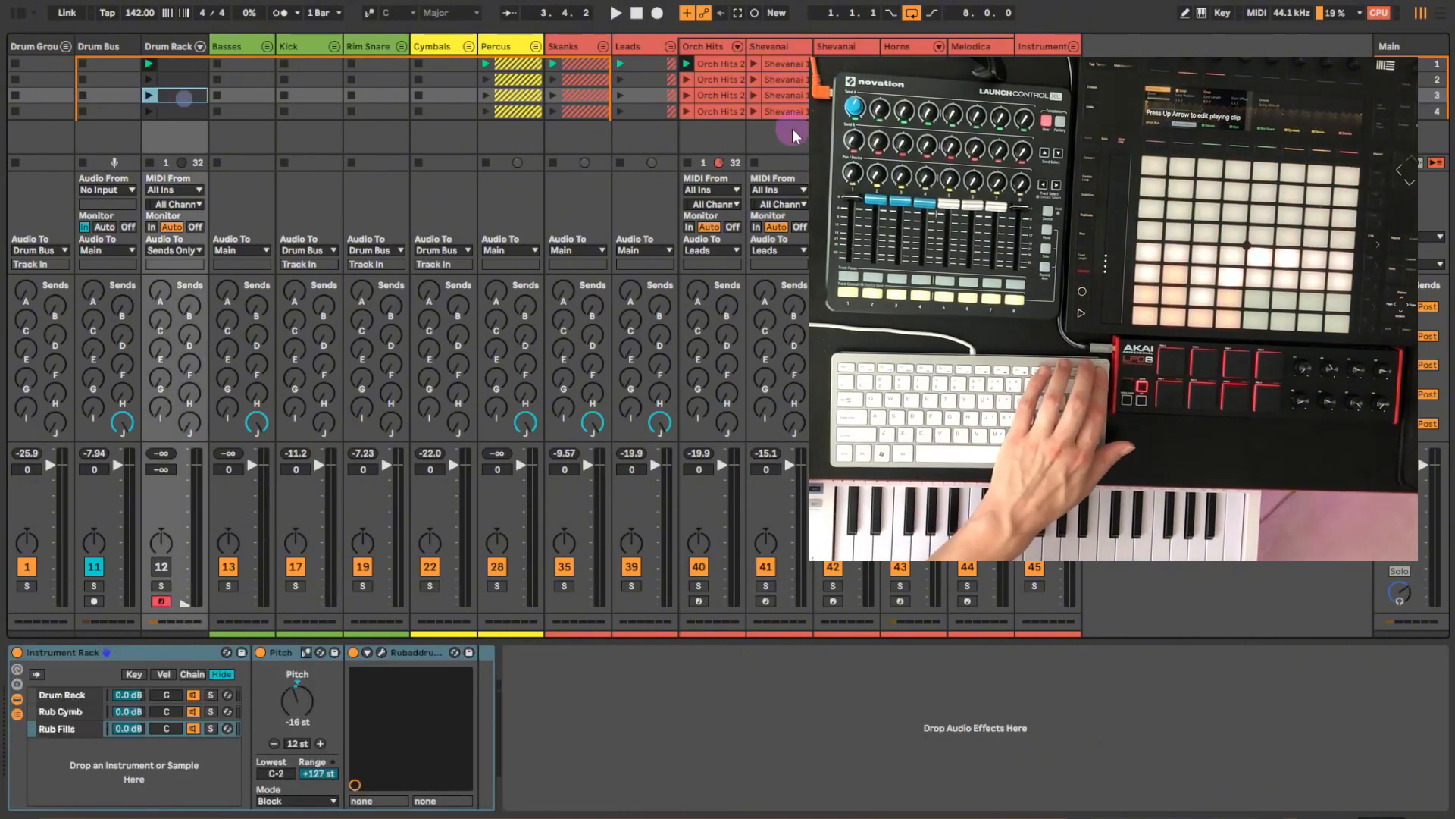
key("End")
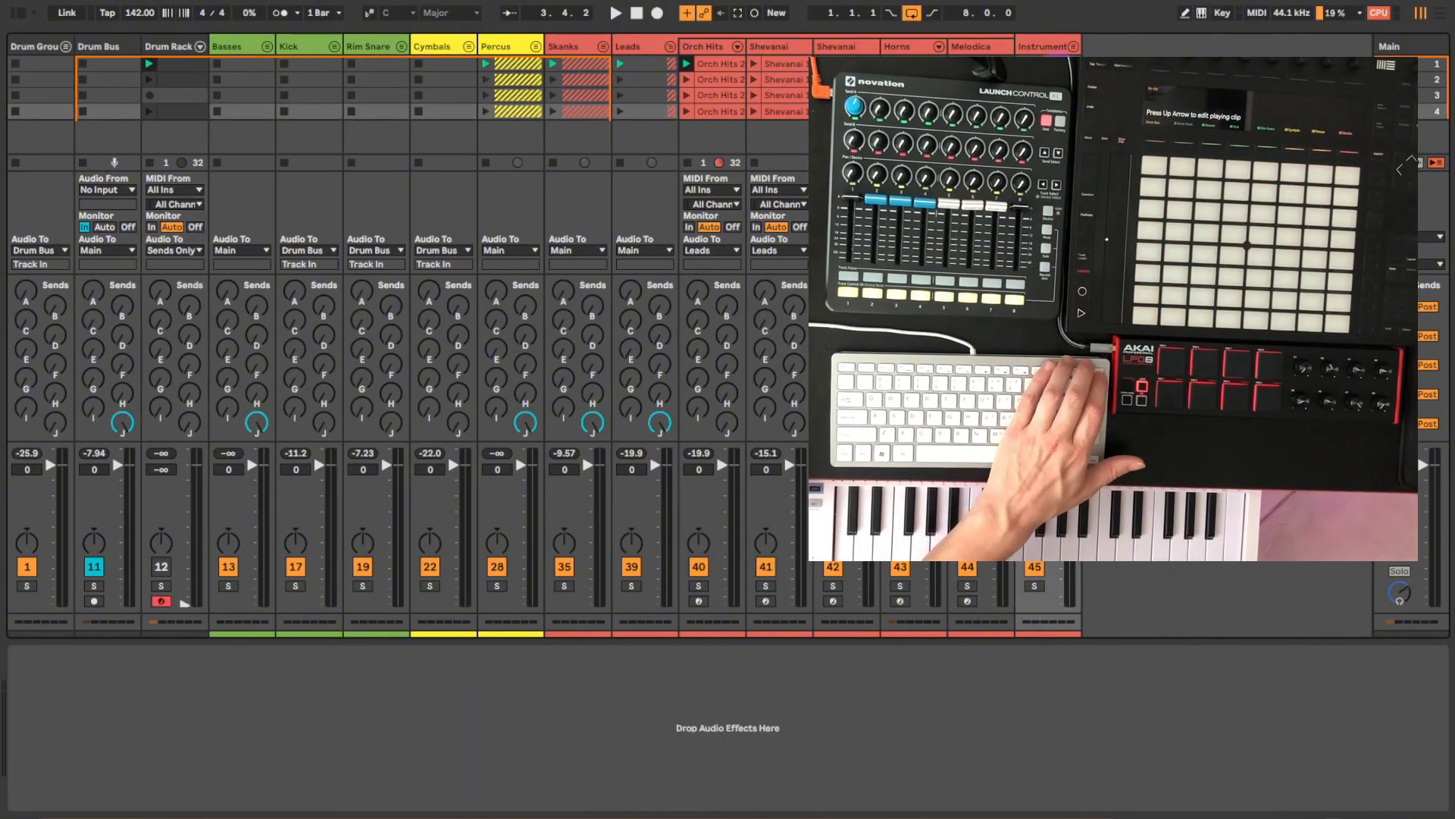
key("Page_Up")
key("space")
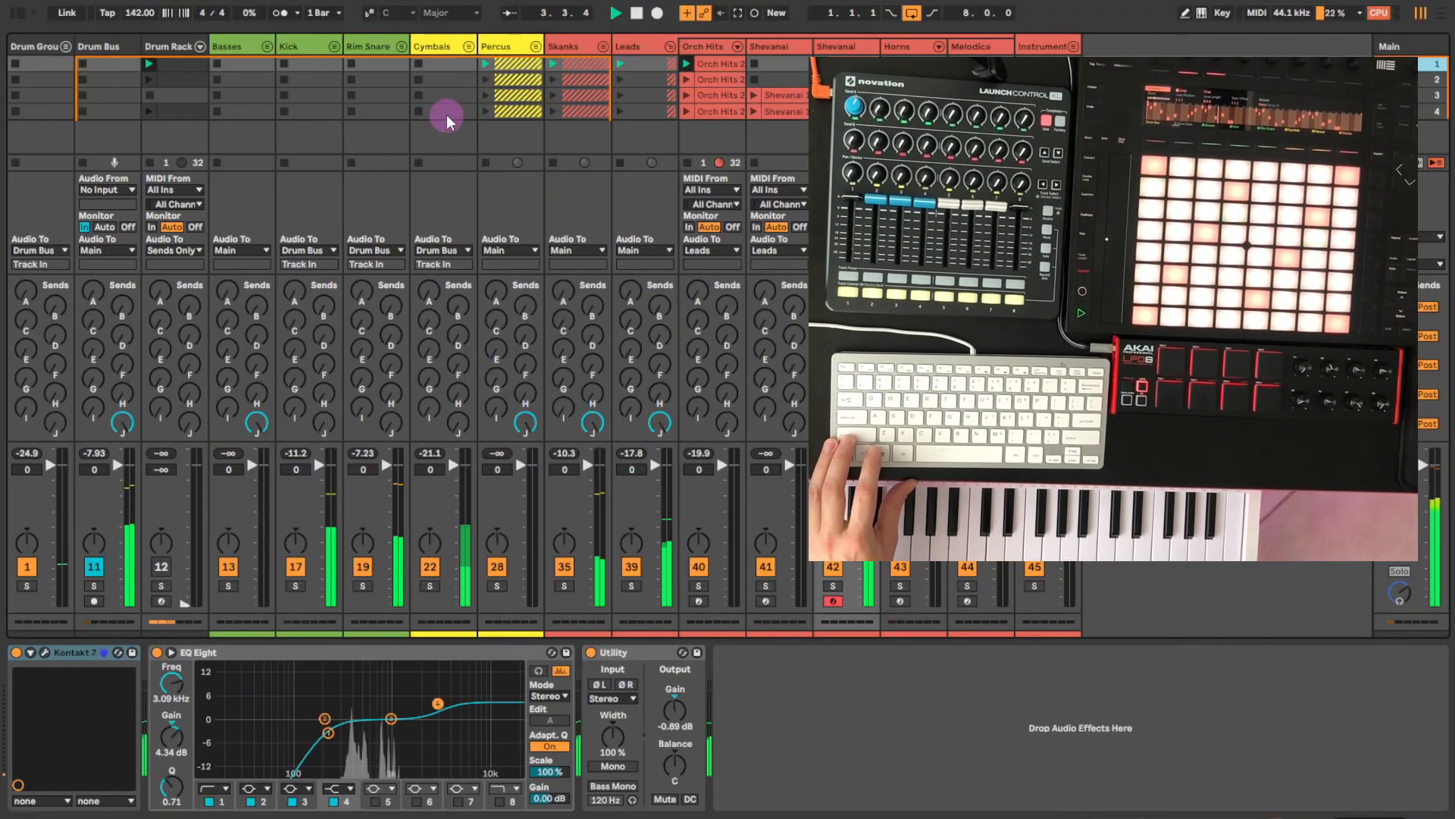
left_click(638, 14)
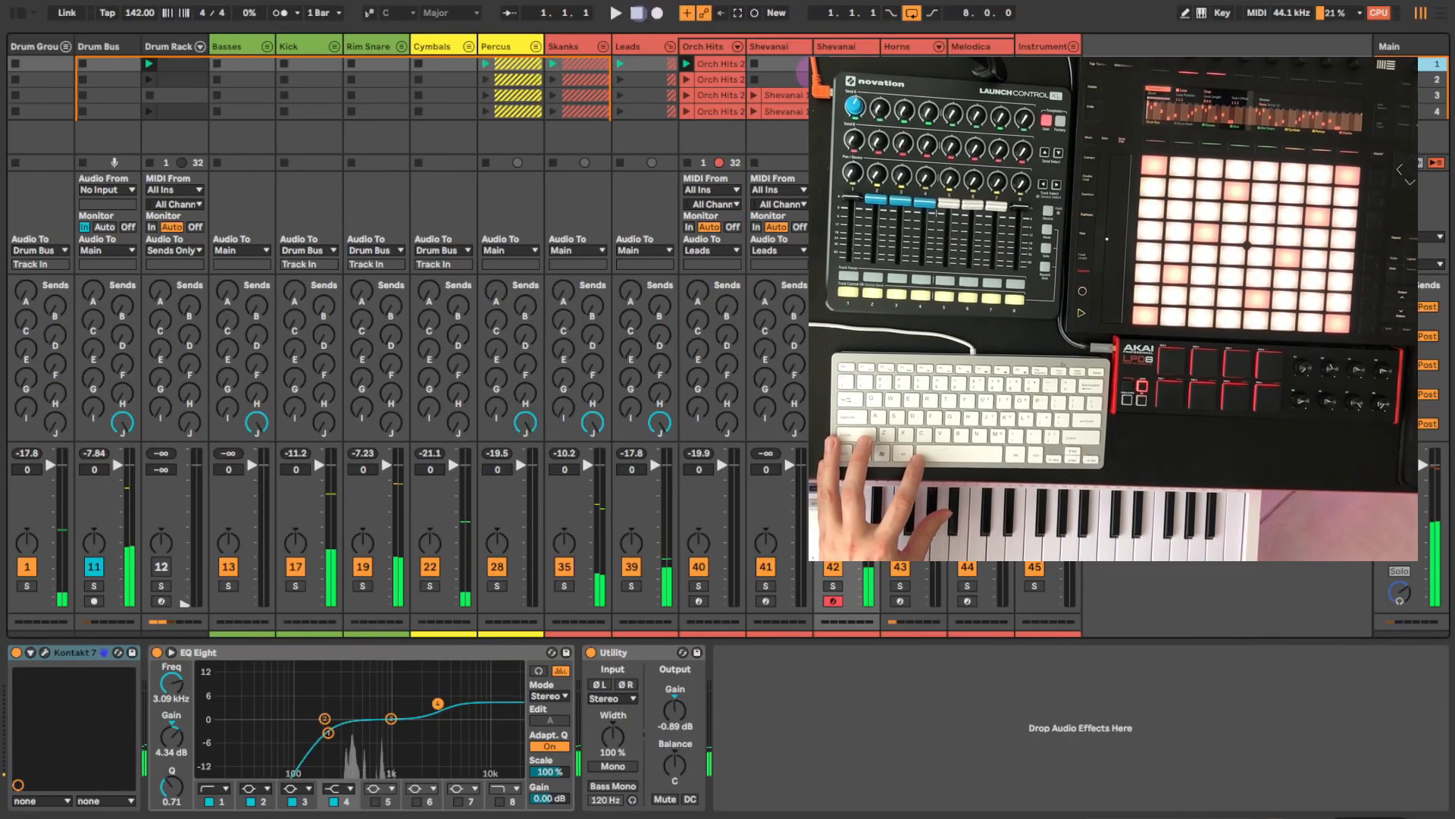
Fold the Leads group, unfold Basses and record a looping bass line into scene 1 of the first Subboom Sine track
left_click(670, 44)
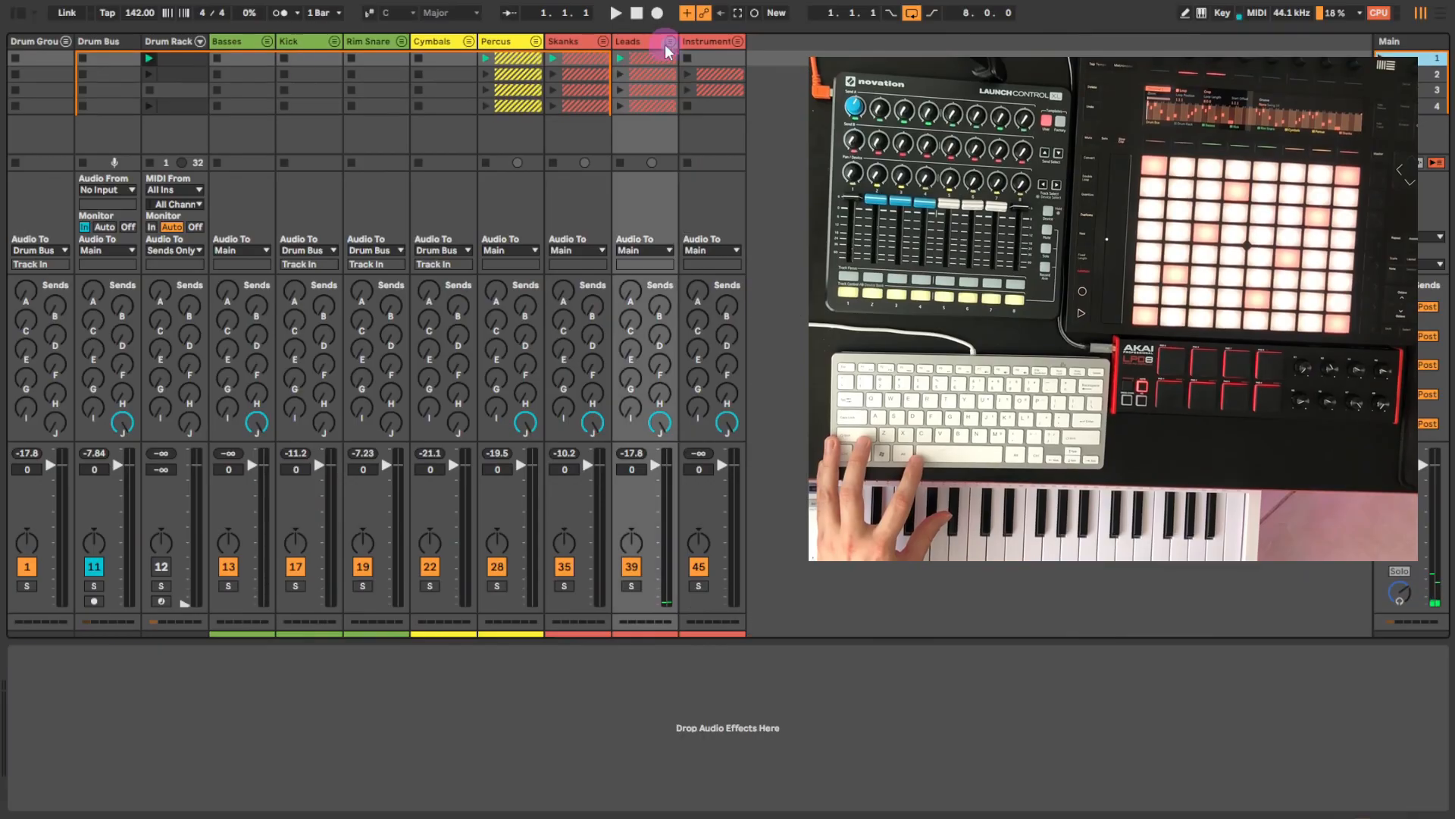
left_click(267, 42)
left_click(333, 46)
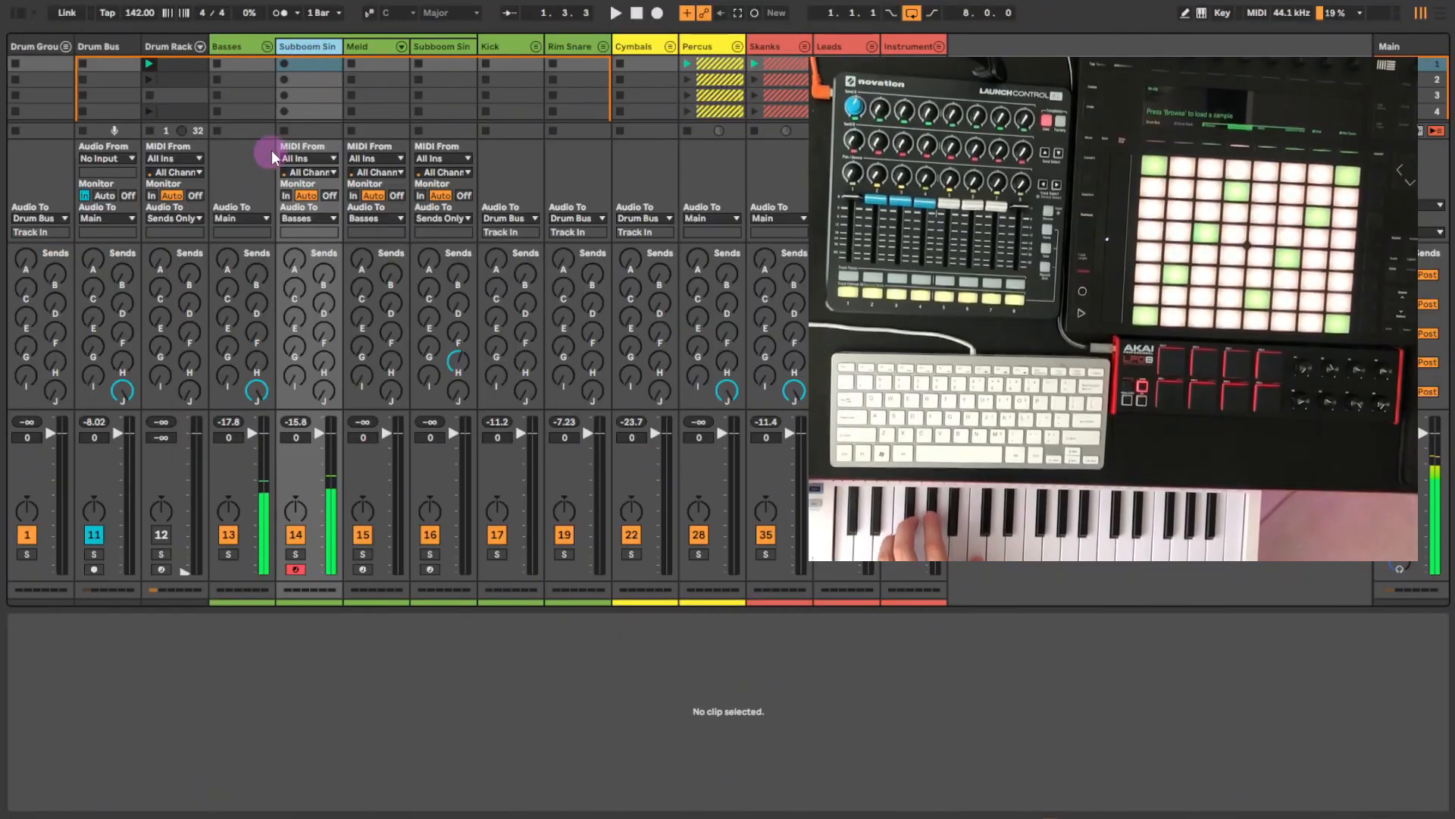
left_click(282, 64)
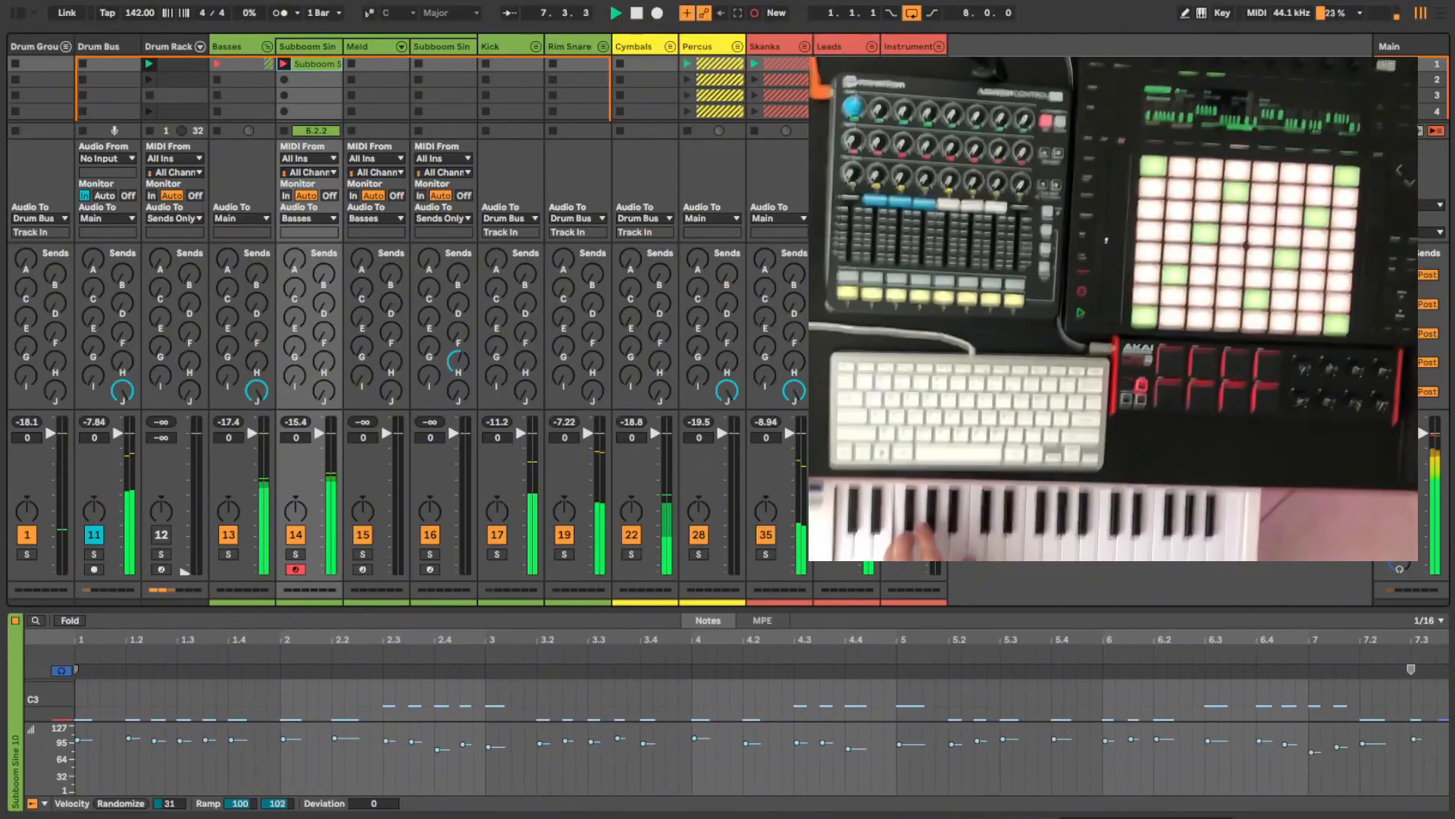
left_click(285, 63)
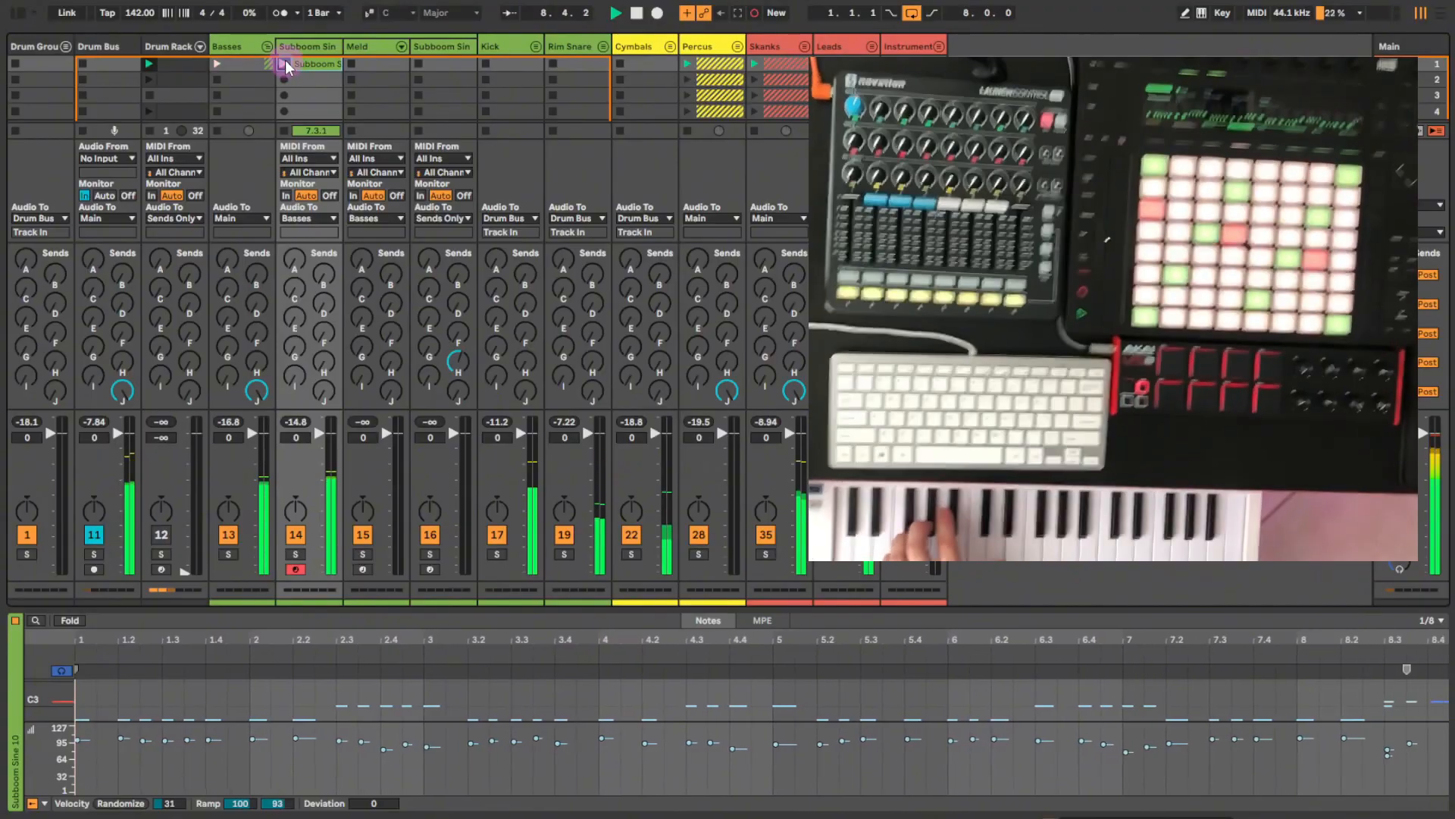
Move the D3 notes at the end of the recorded bass clip one grid step earlier and transpose them down two semitones
left_click_drag(930, 606, 929, 472)
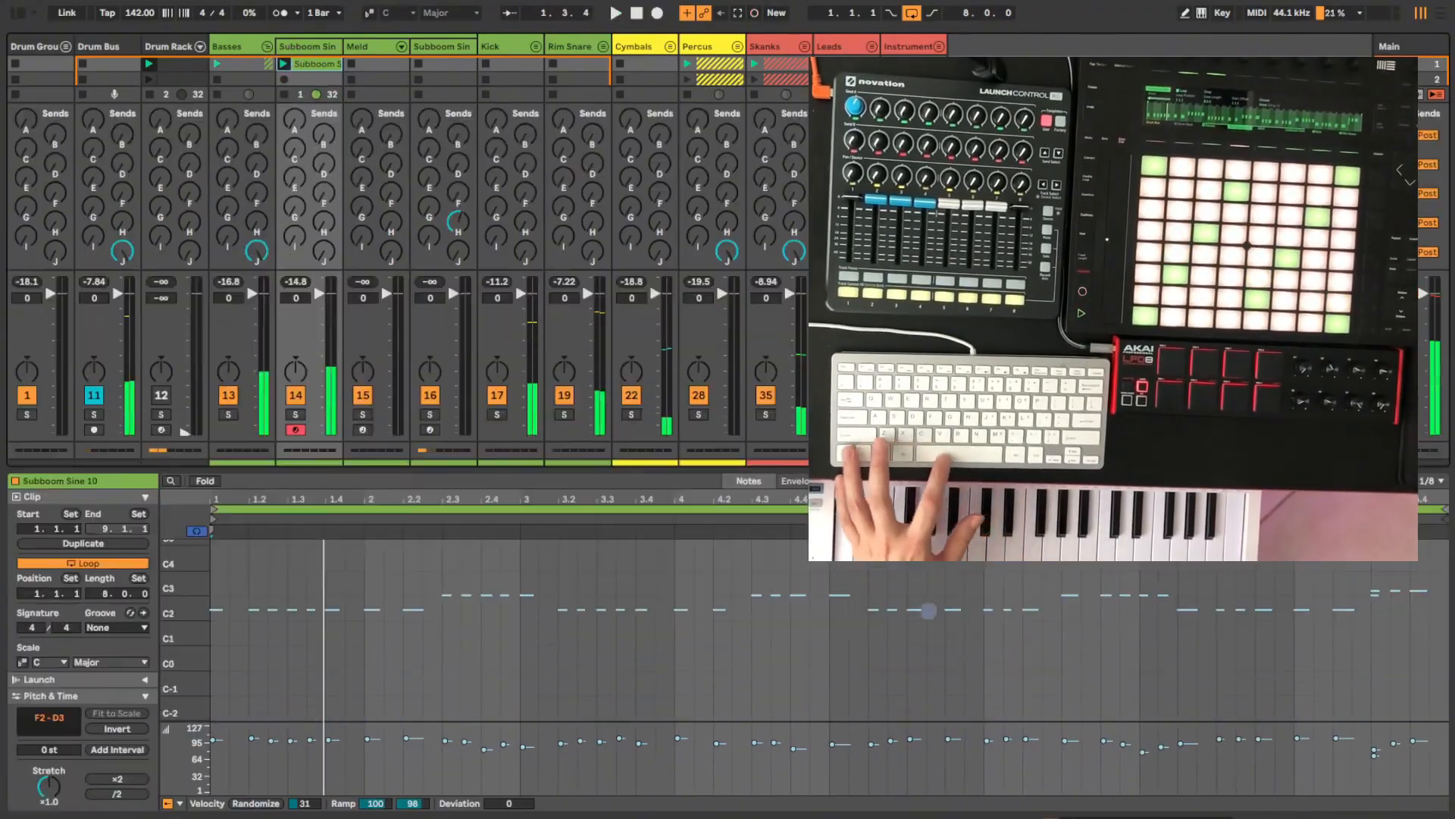
key("ctrl+alt+s")
left_click(1335, 588)
left_click_drag(1355, 561, 1420, 578)
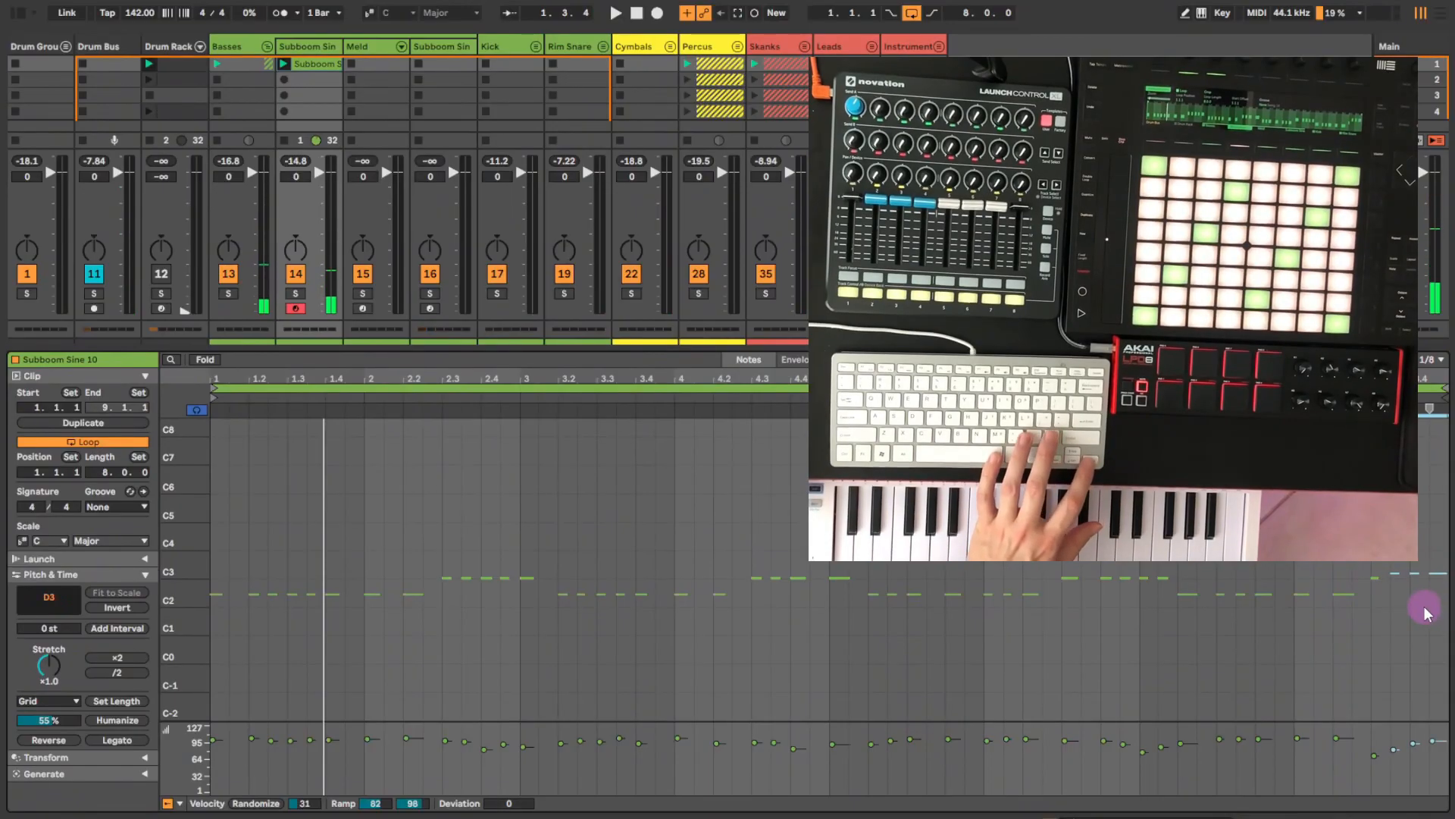
key("Left")
key("Down")
key("Down")
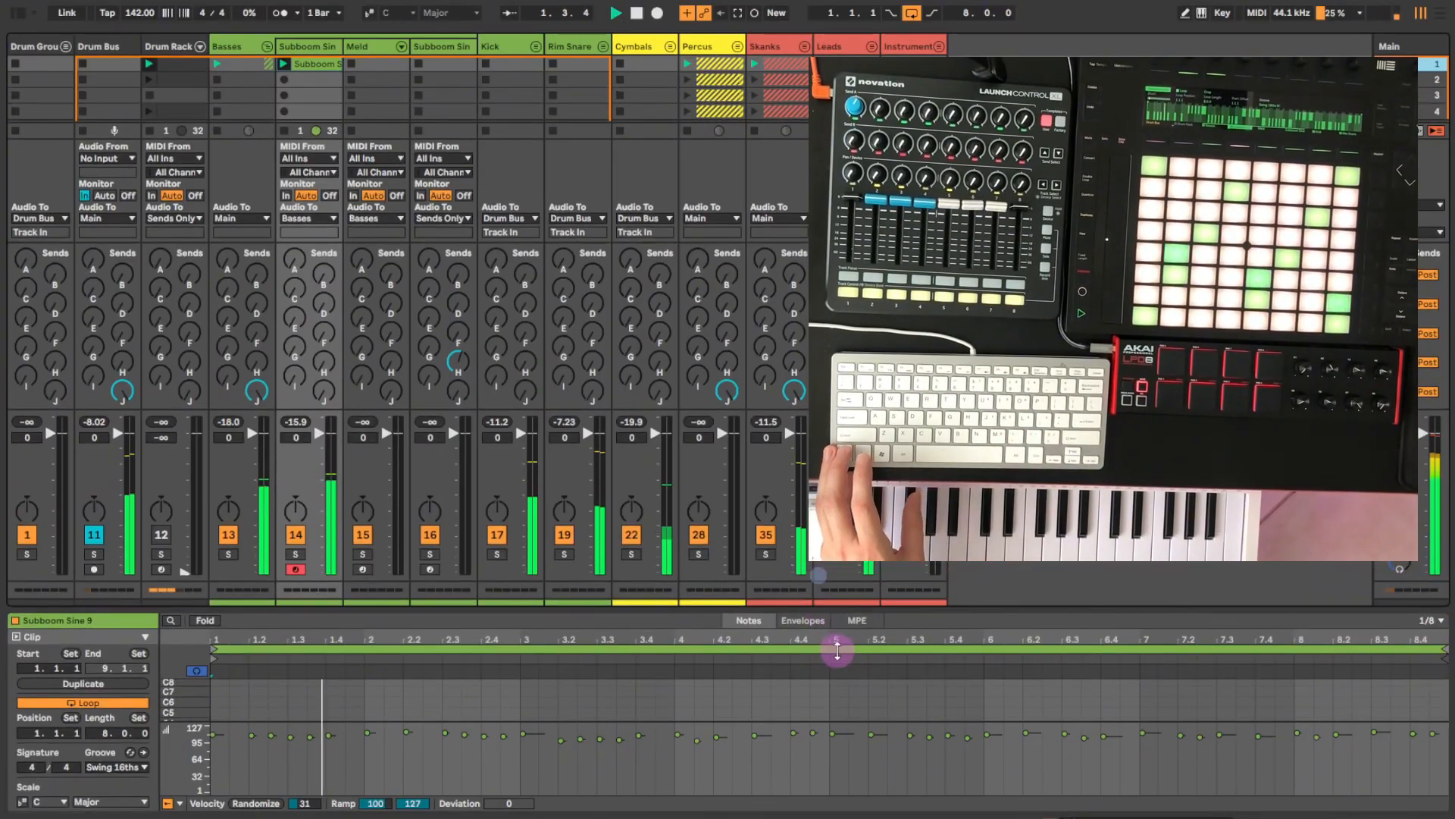
Check the bass clip's notes during playback and copy the clip from scene 1 into scene 2 of the first Subboom Sine track
key("ctrl+alt+i")
mouse_move(890, 506)
left_mouse_down()
mouse_move(890, 593)
mouse_move(890, 508)
left_mouse_up()
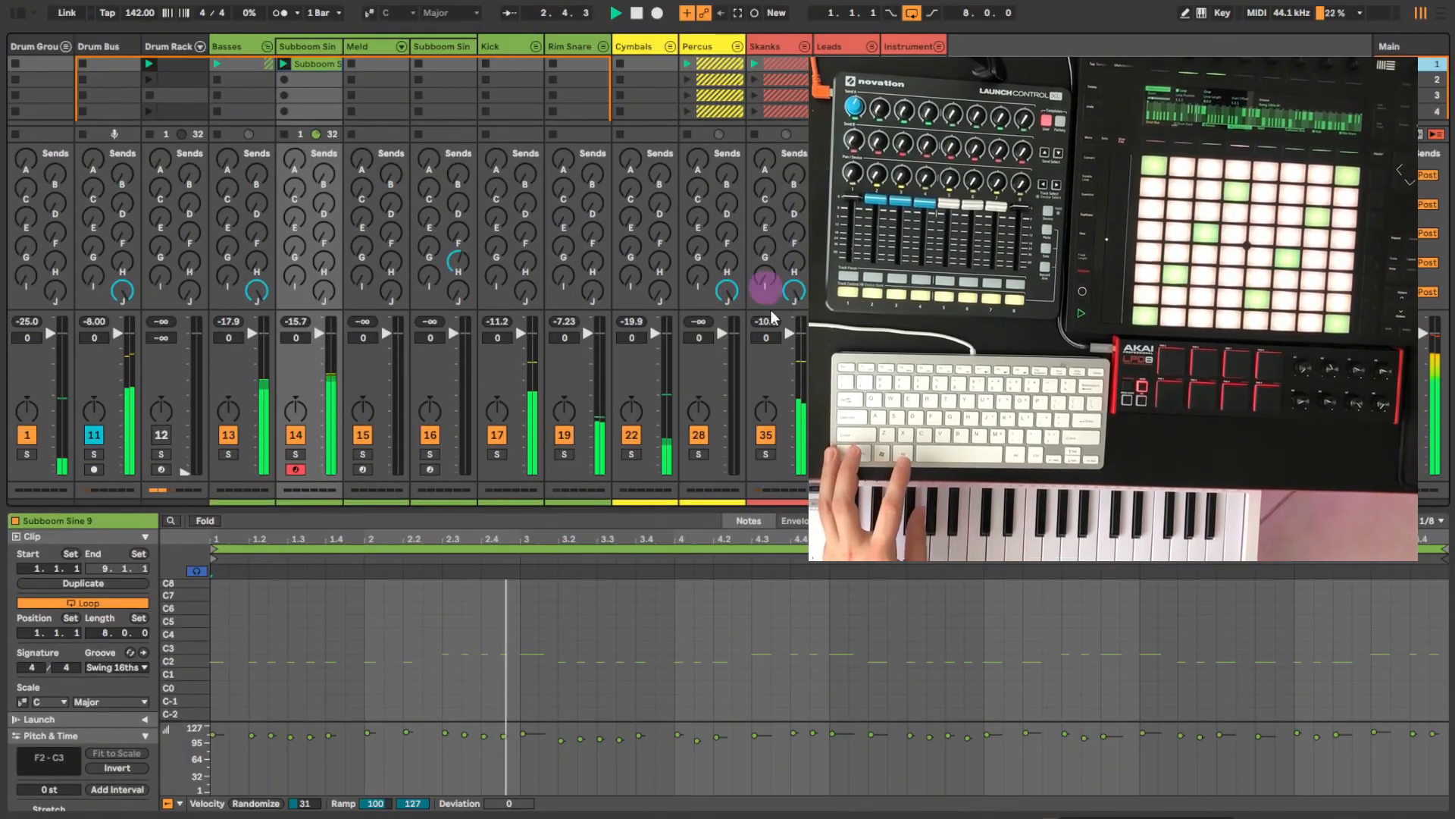
key("ctrl+alt+i")
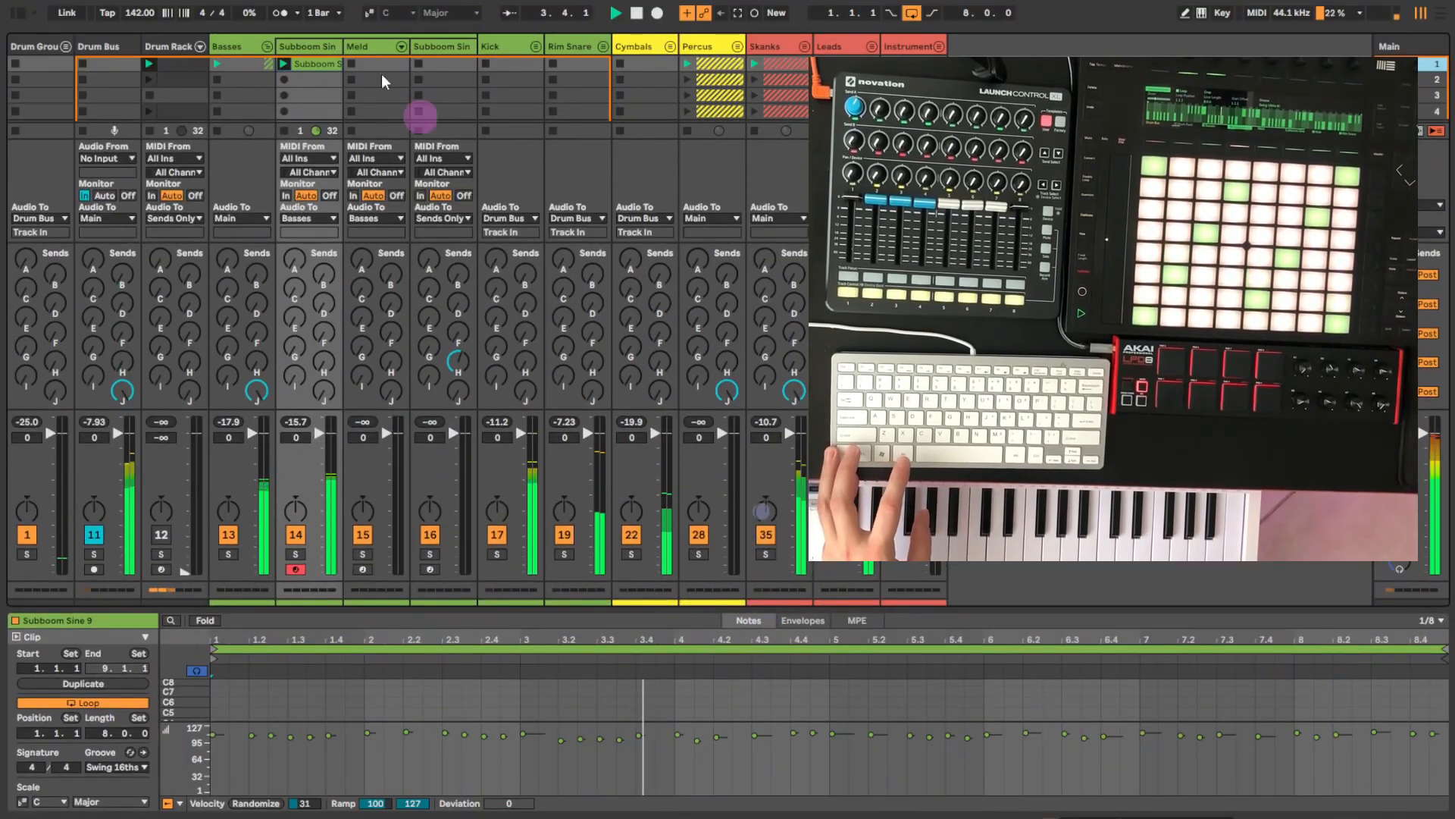
left_click(266, 44)
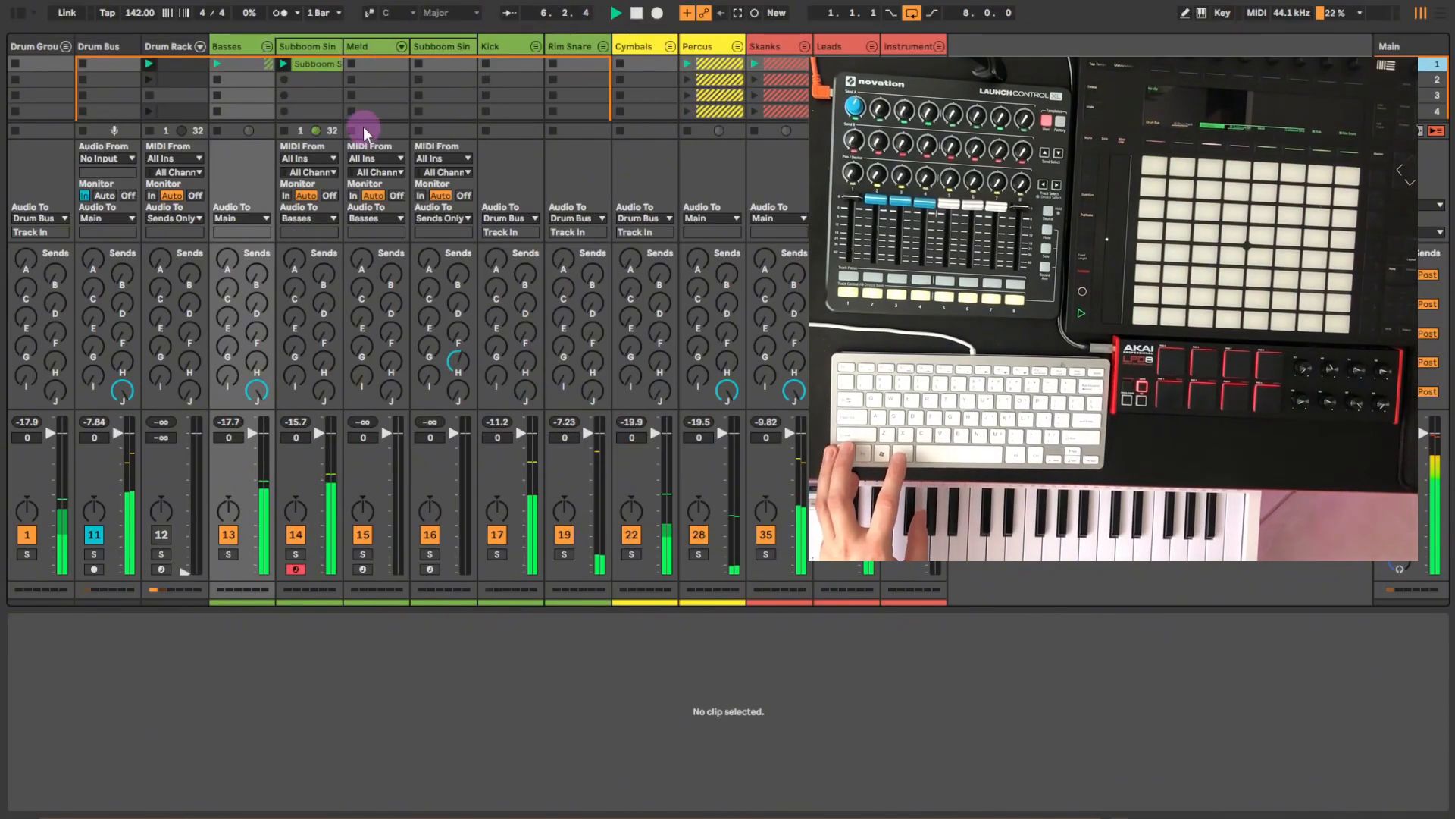
left_click(324, 64)
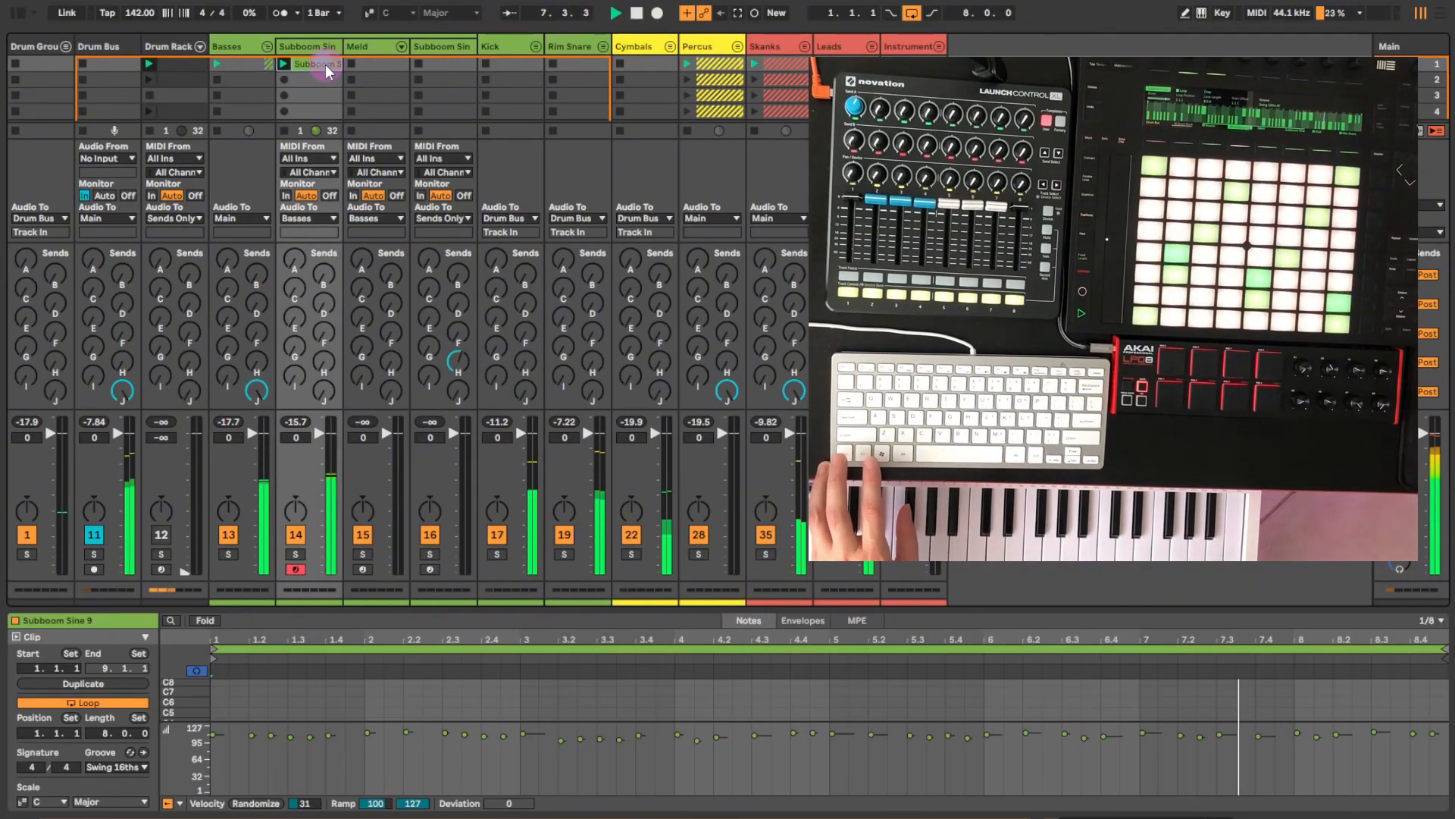
left_click_drag(325, 65, 323, 83)
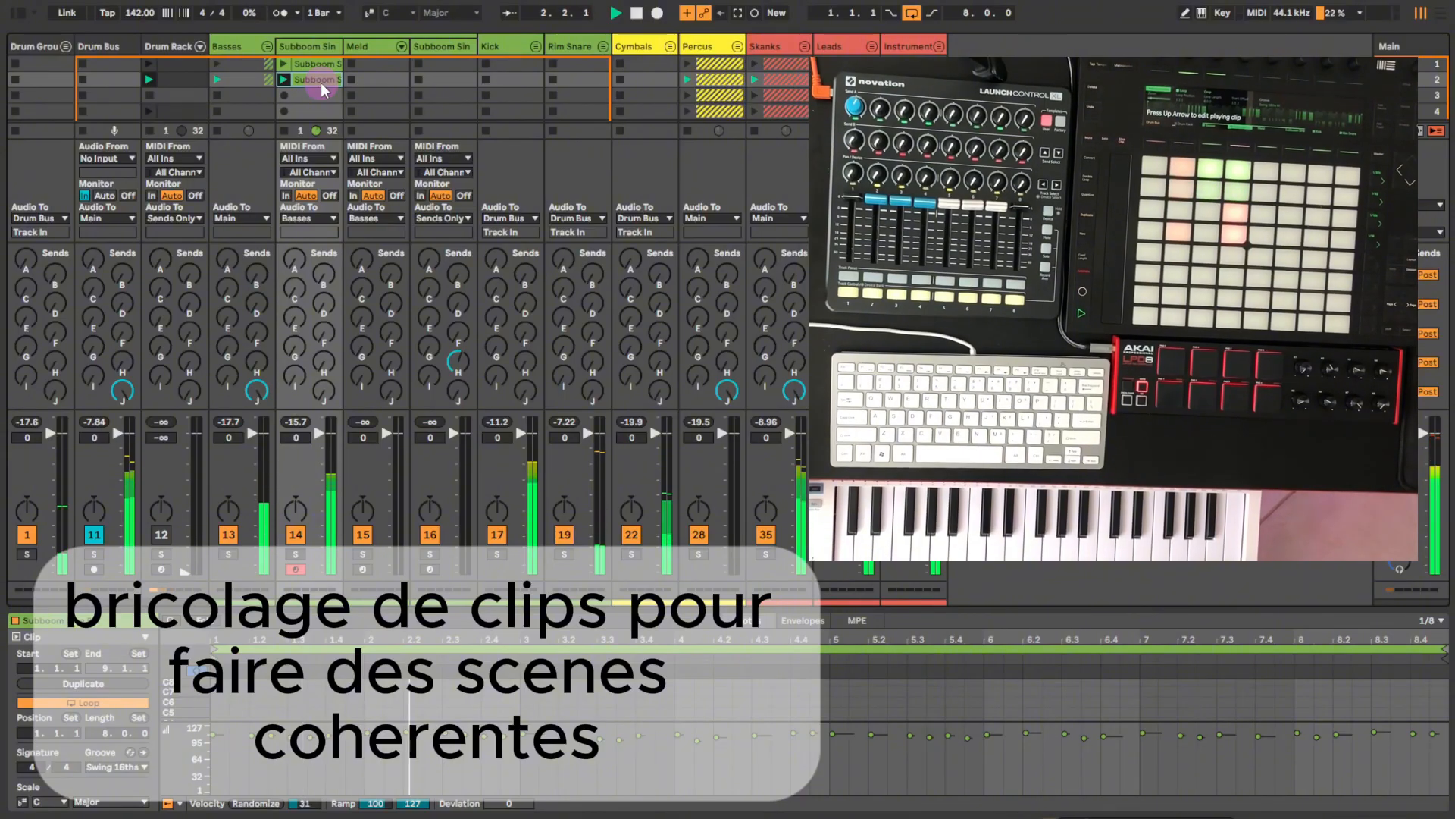
Try copies of the bass clip in scenes 3 and 4 of the Meld track while playing scene 3
left_click_drag(352, 79, 371, 93)
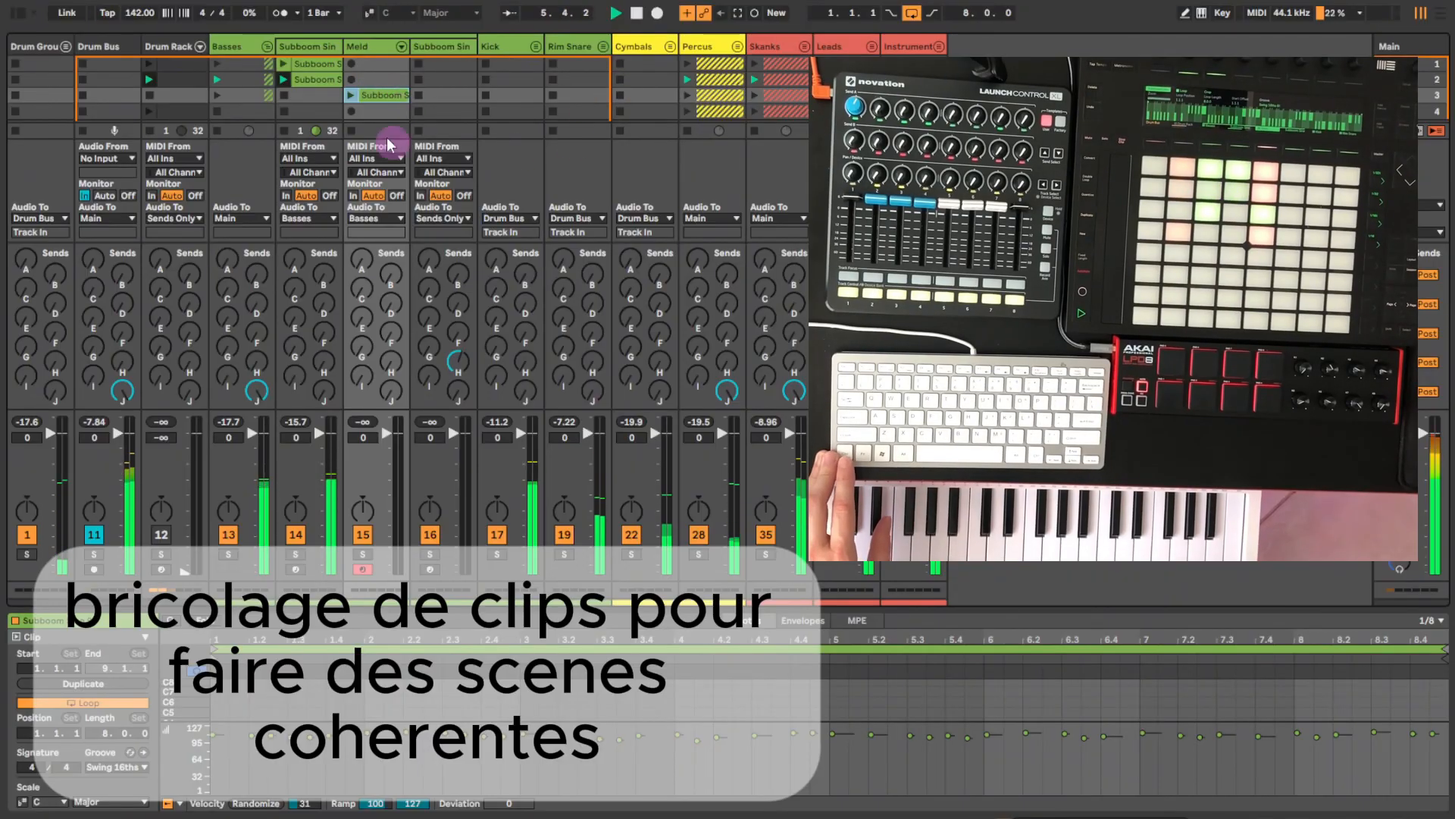
left_click_drag(389, 89, 388, 110)
left_click(268, 45)
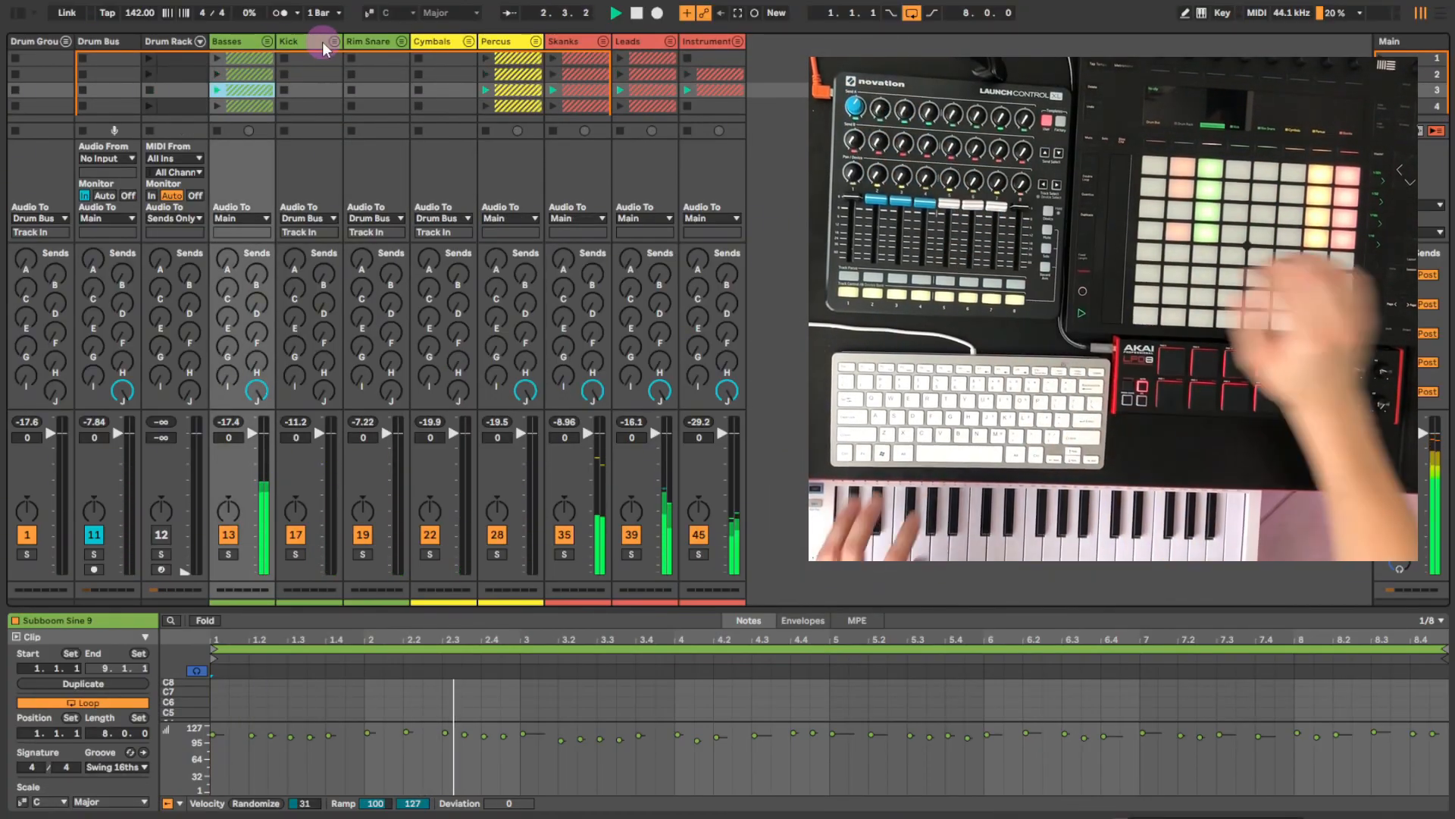
left_click(266, 42)
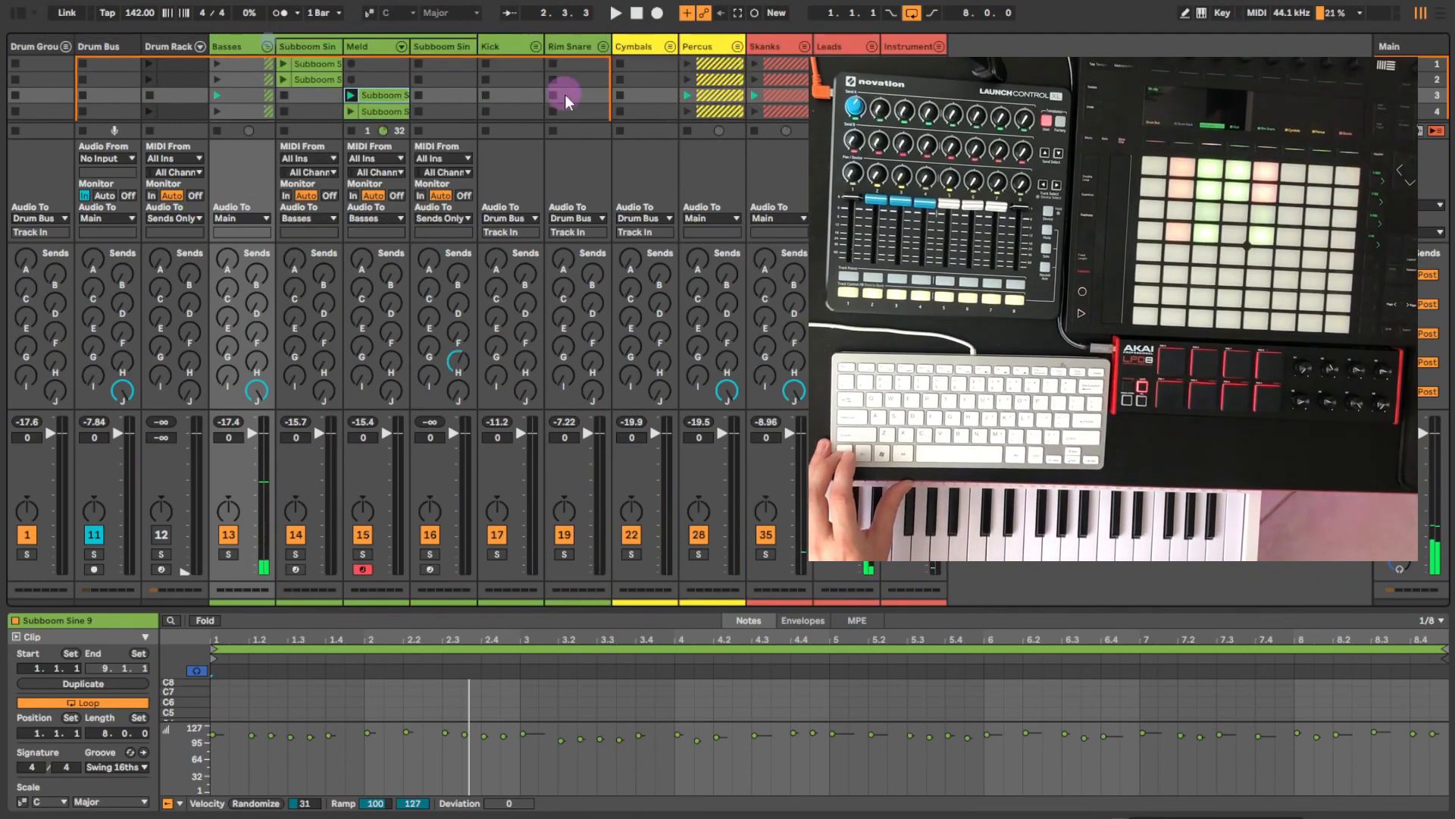
Delete the bass clips from scenes 3 and 4 of the Meld track
left_click(401, 97)
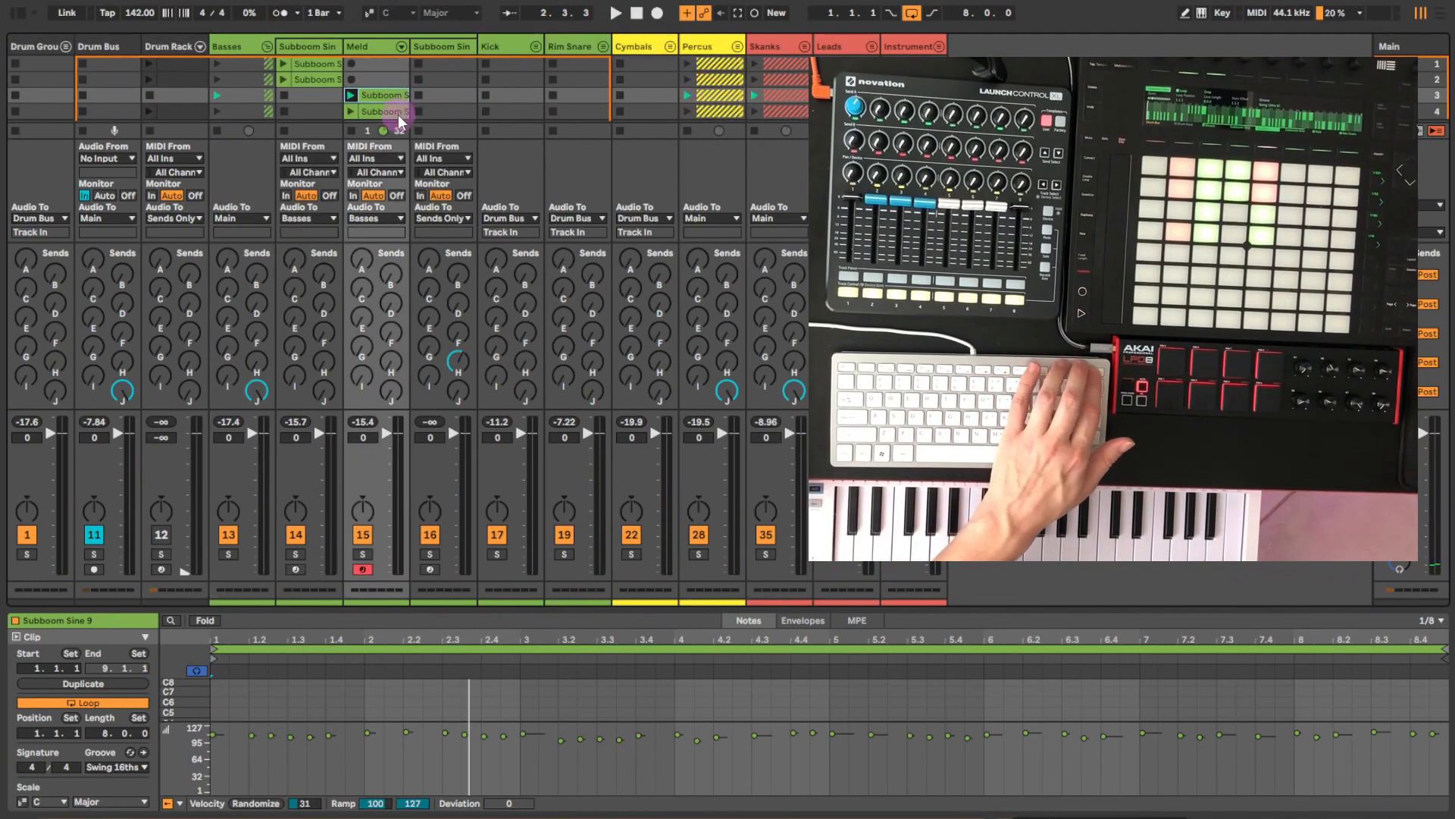
key("Delete")
left_click(393, 111)
key("Delete")
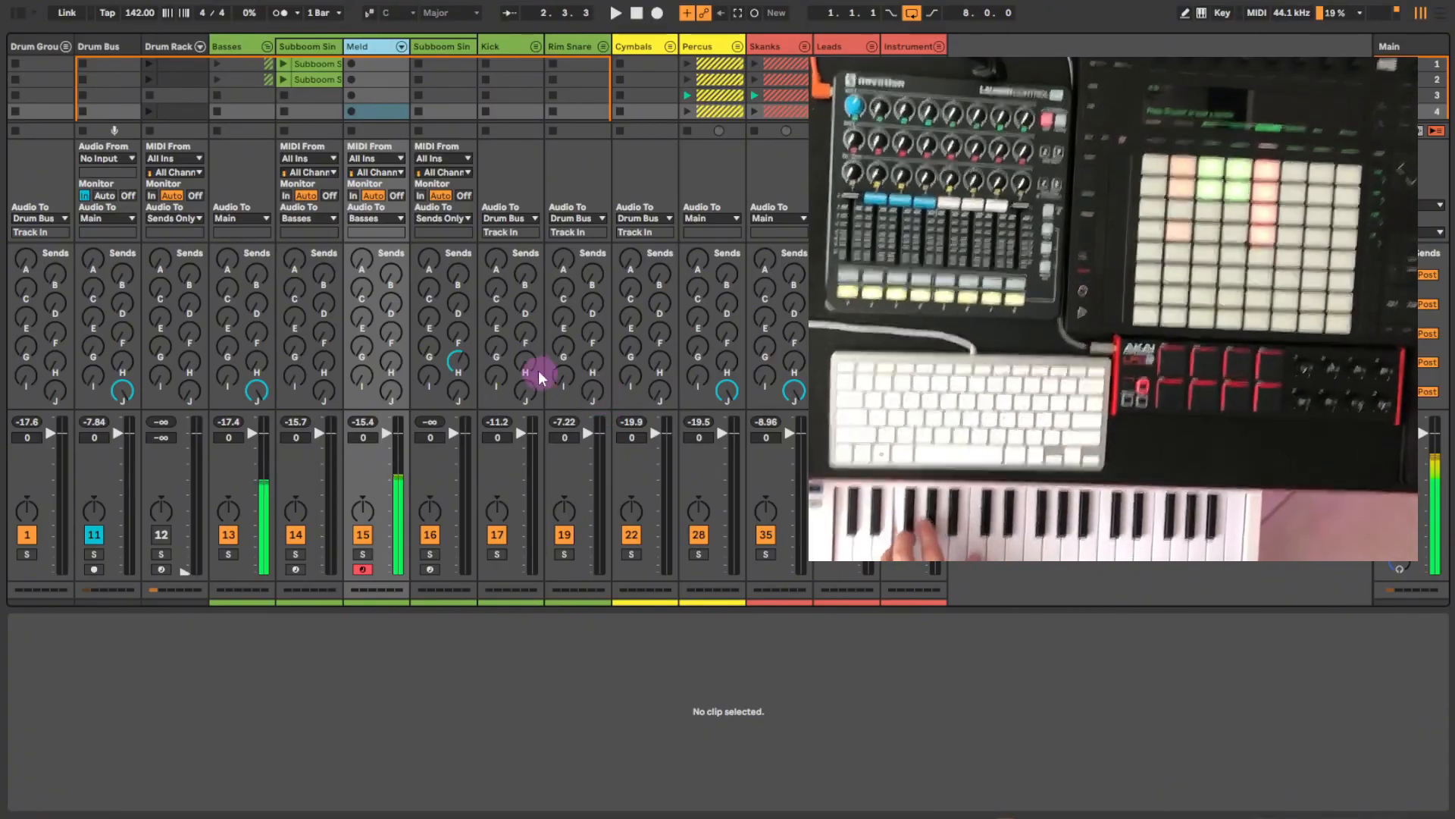
Copy the bass clip from scene 2 of the first Subboom Sine track into scene 3 of the Meld track and lengthen its notes
left_click_drag(330, 80, 386, 100)
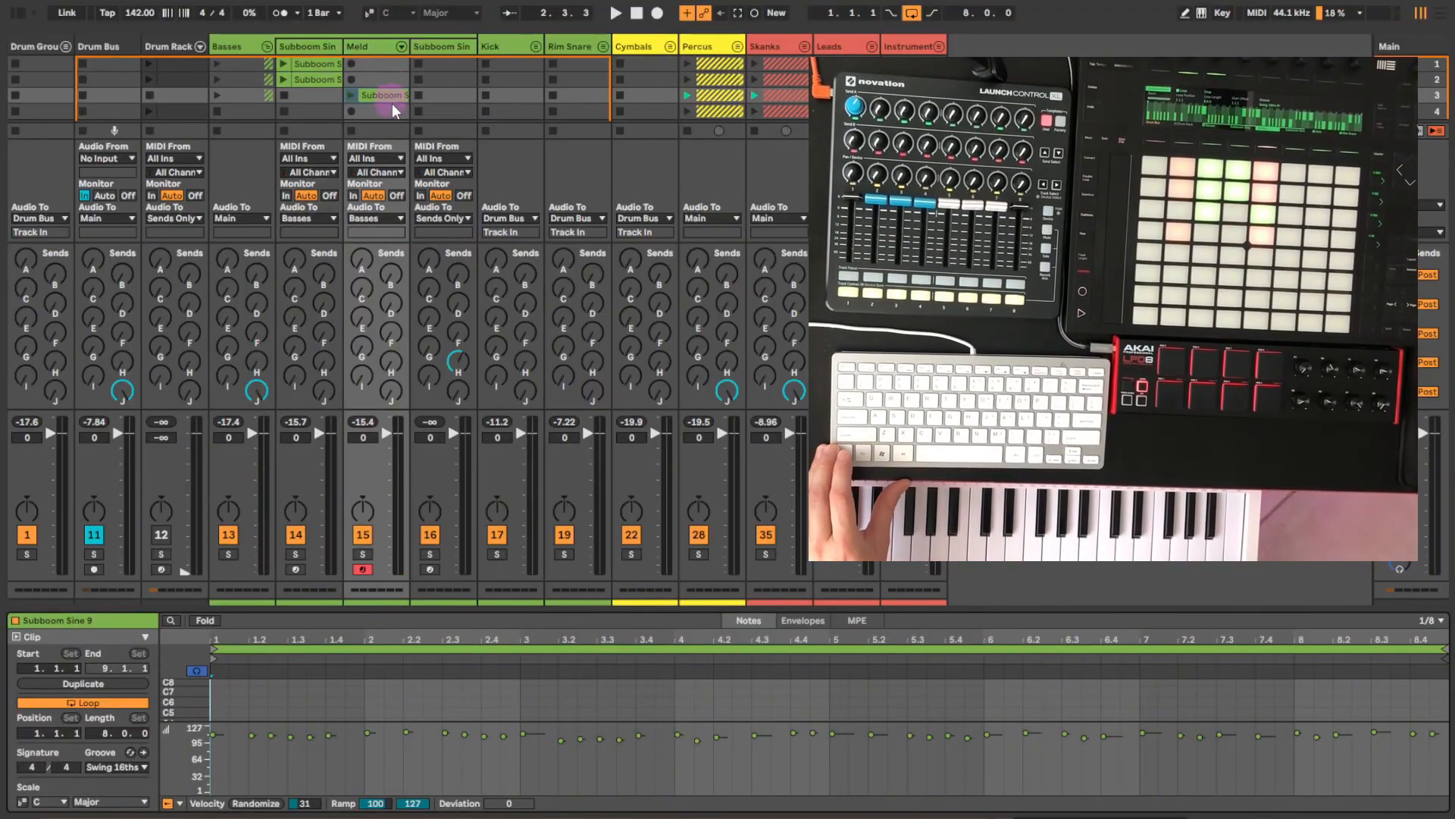
mouse_move(658, 608)
left_mouse_down()
mouse_move(258, 523)
mouse_move(223, 539)
left_mouse_up()
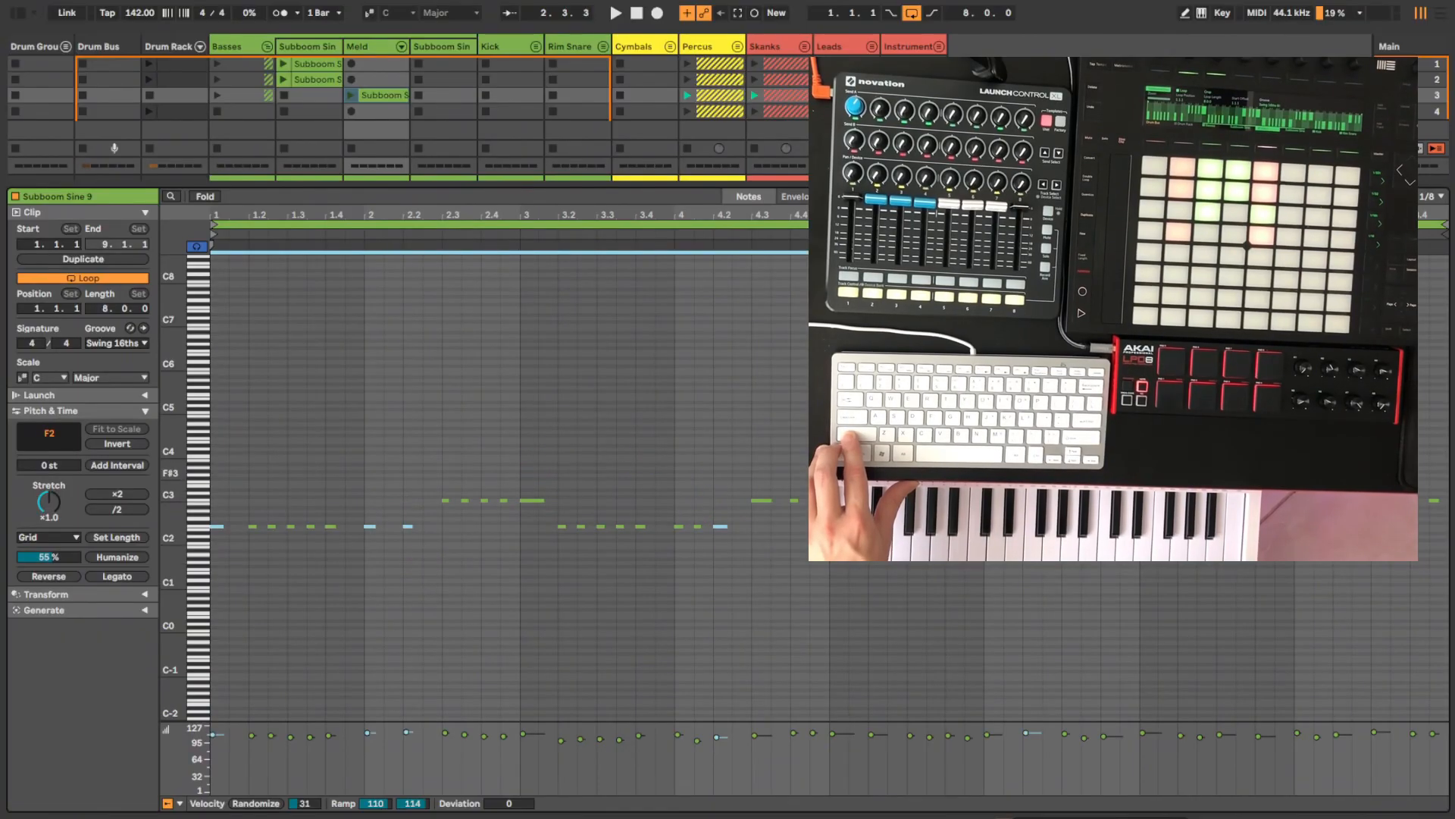
left_click_drag(448, 493, 368, 553)
left_click_drag(227, 501, 236, 543)
left_click_drag(437, 475, 485, 515)
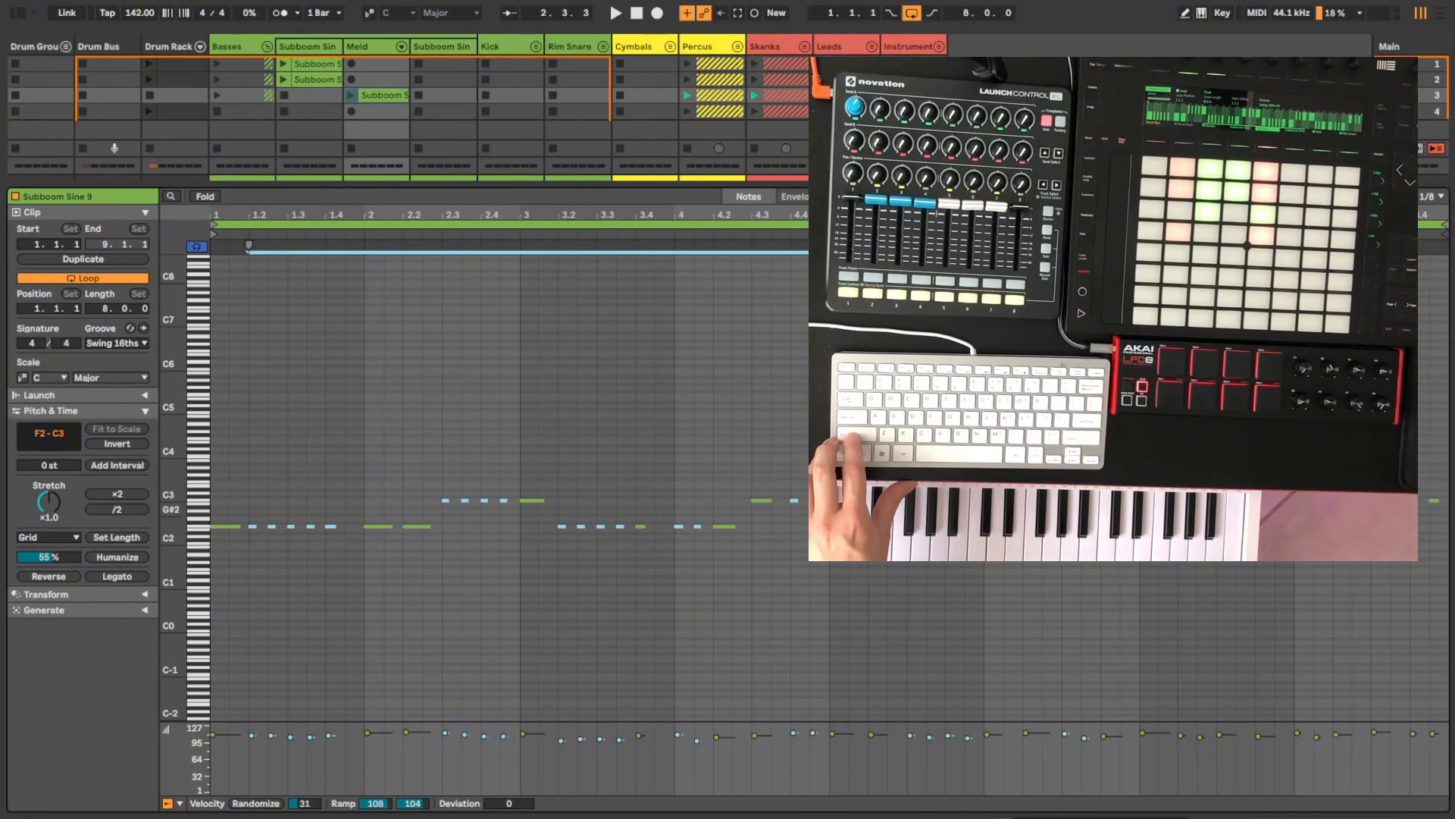
left_click(649, 525)
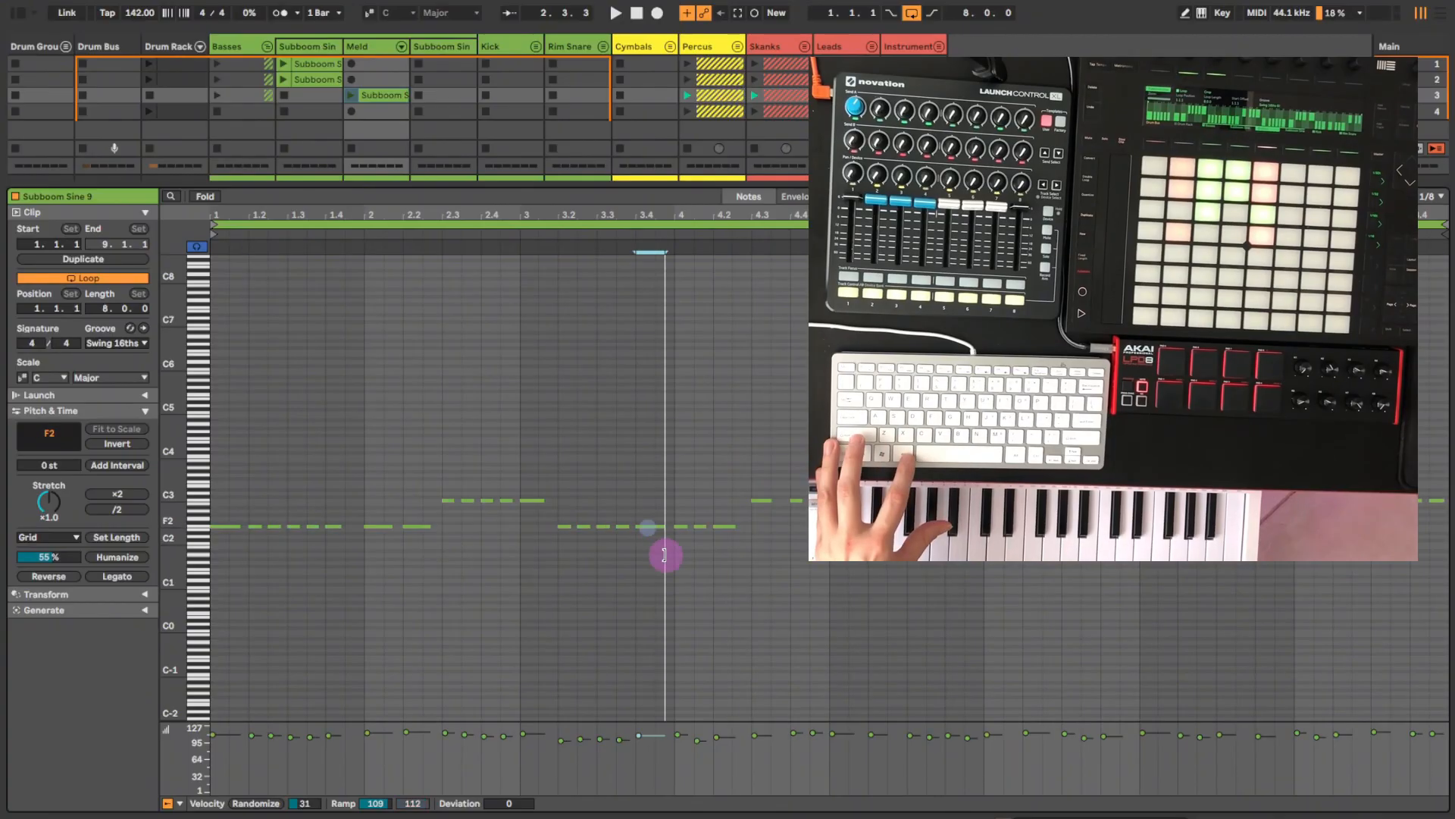
left_click_drag(1352, 525, 1359, 525)
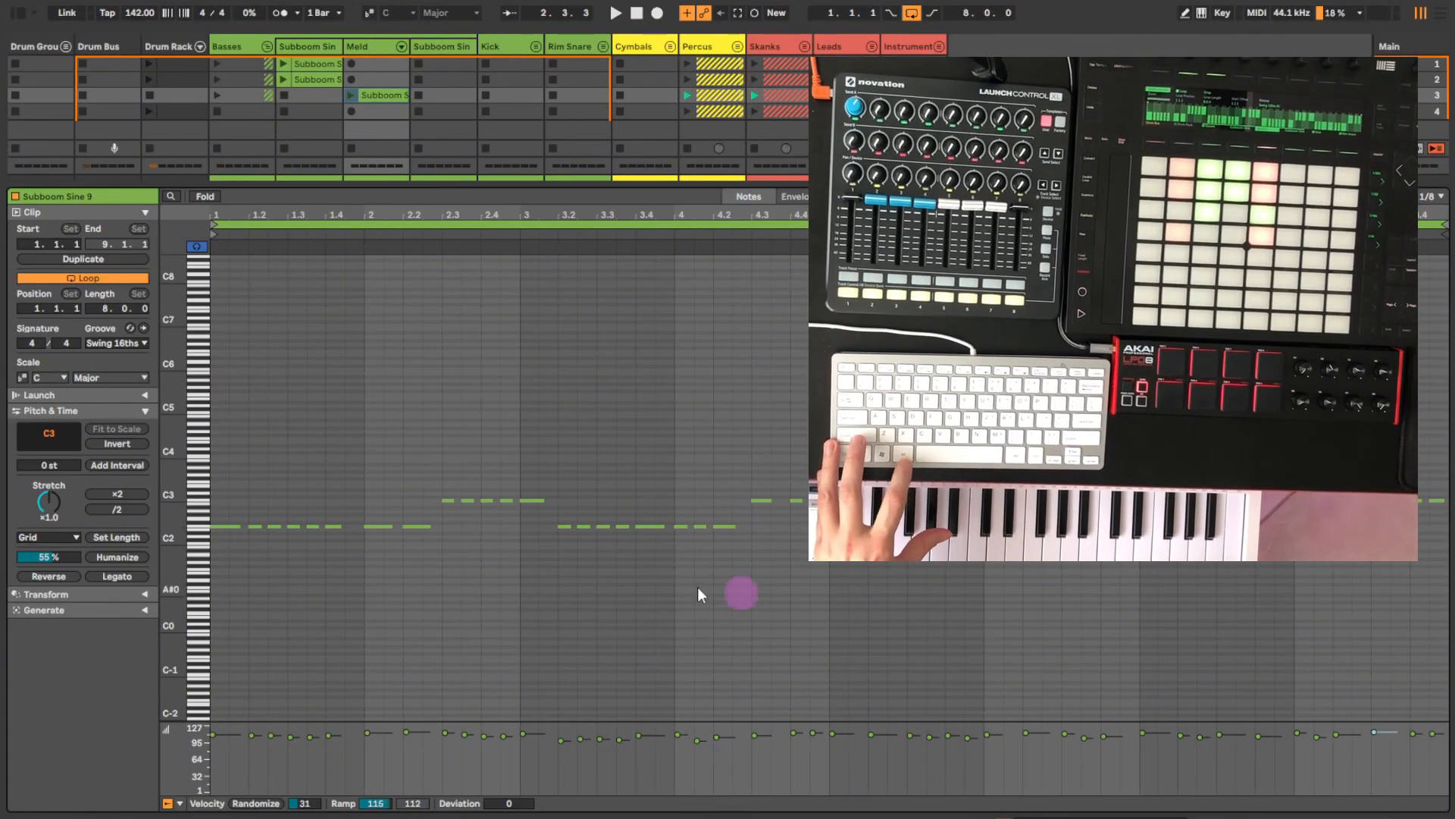
left_click(340, 525)
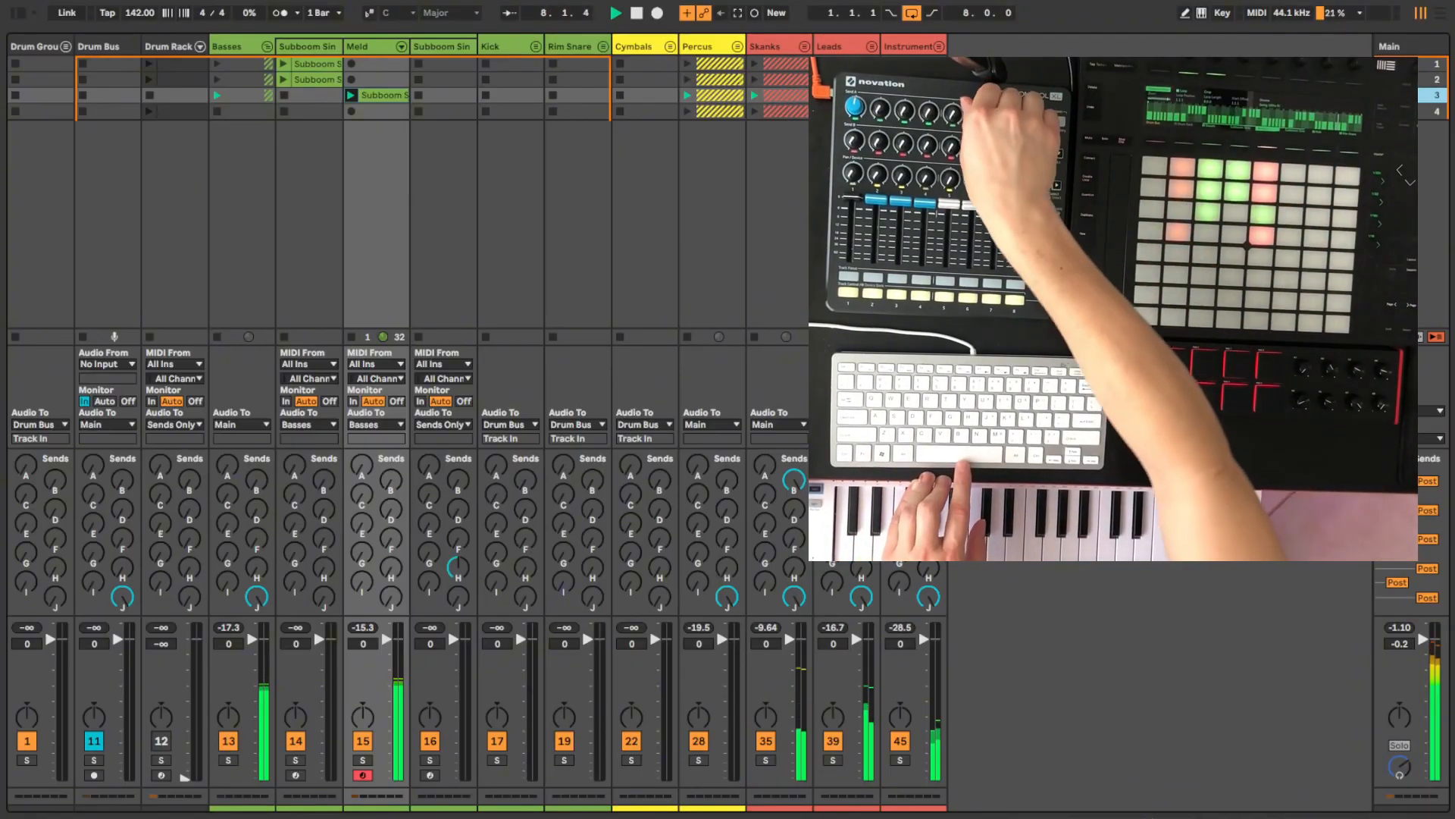
Listen to the scenes with the Meld track's bass clips and stop playback
key("space")
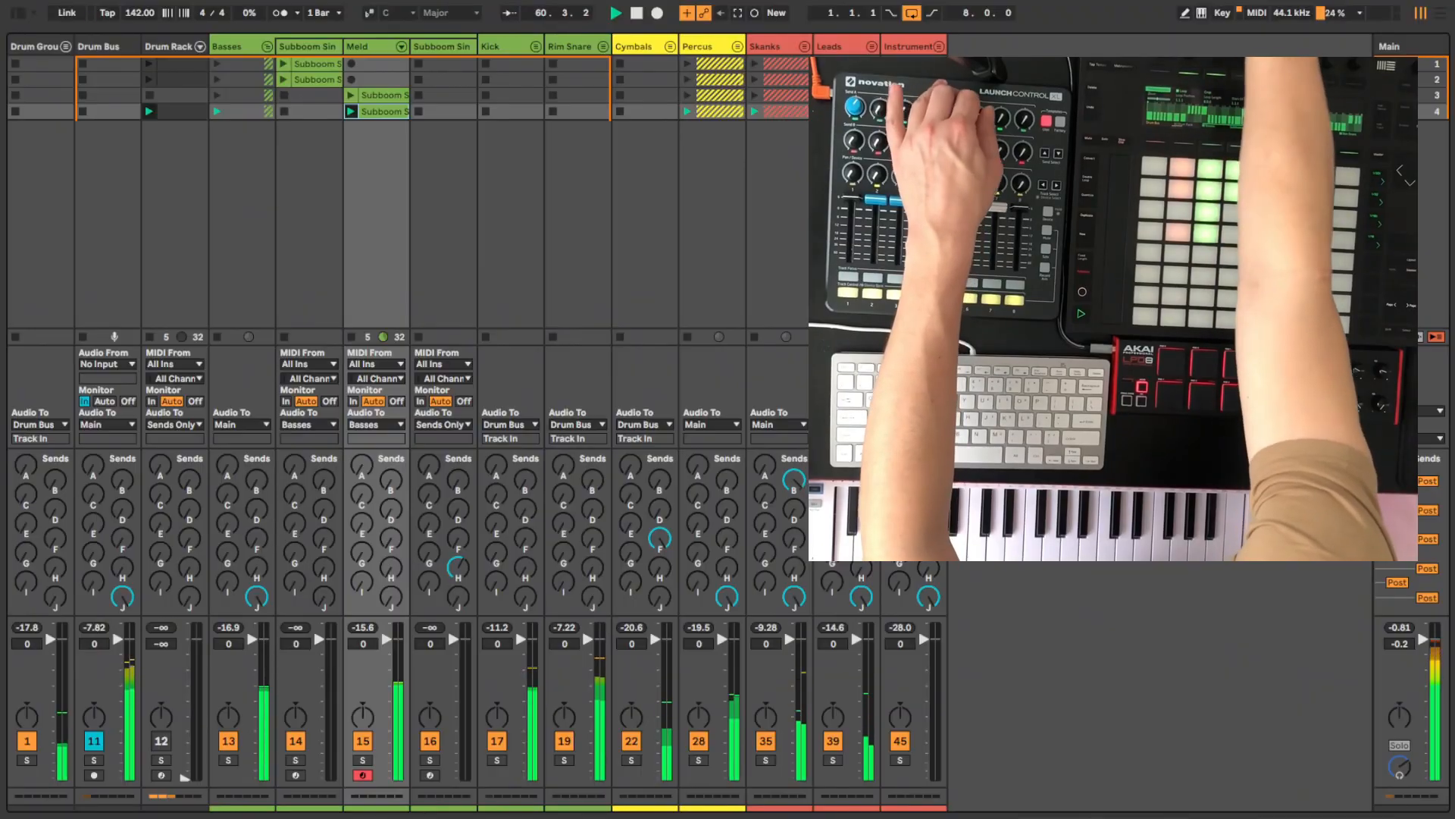
key("space")
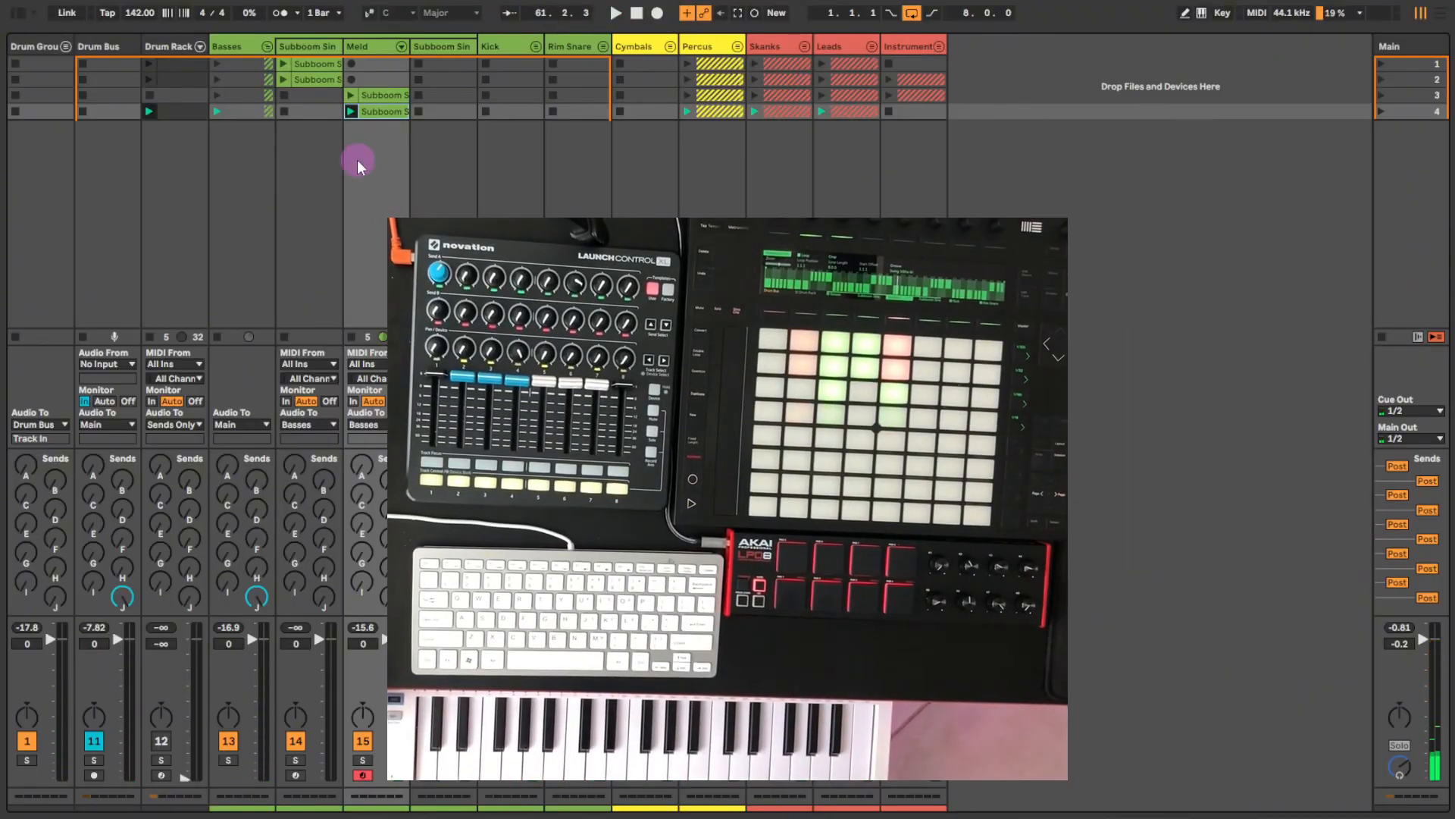
Unfold the Instruments group and copy the bass clips of scenes 1 to 4 into the matching slots of the Cocot track
left_click(940, 47)
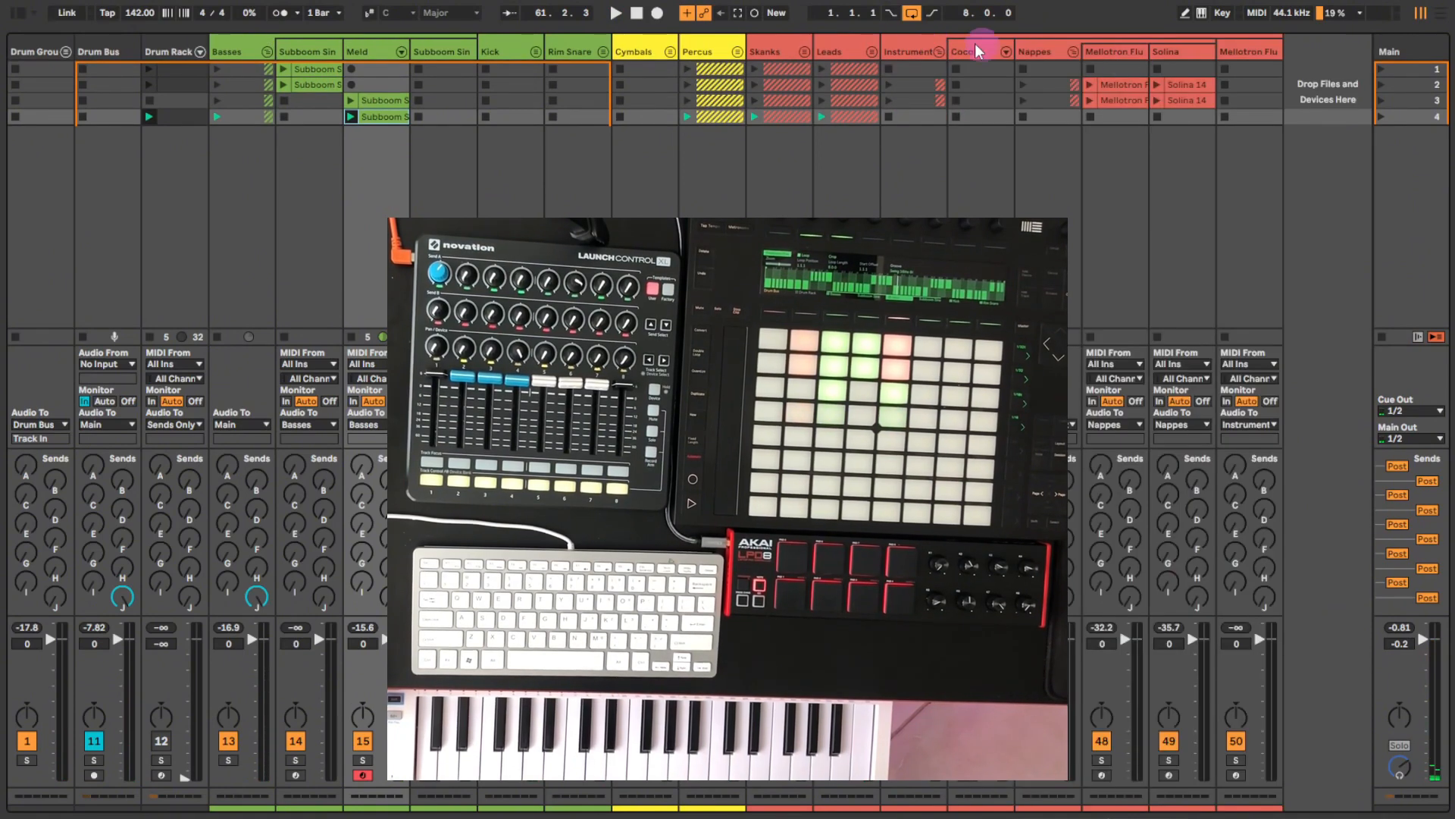
left_click(301, 69)
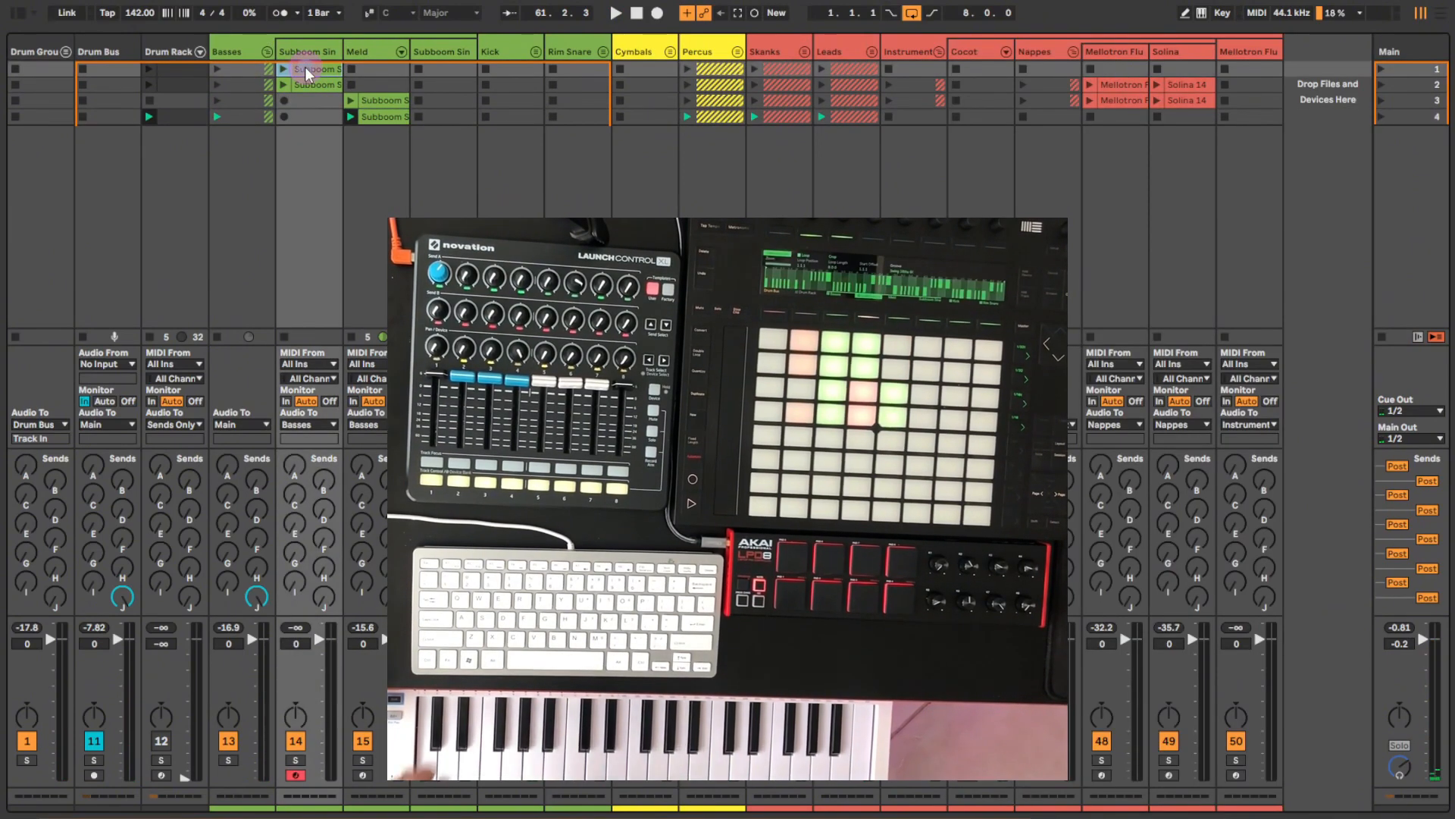
left_click_drag(315, 94, 959, 79)
left_click(381, 101)
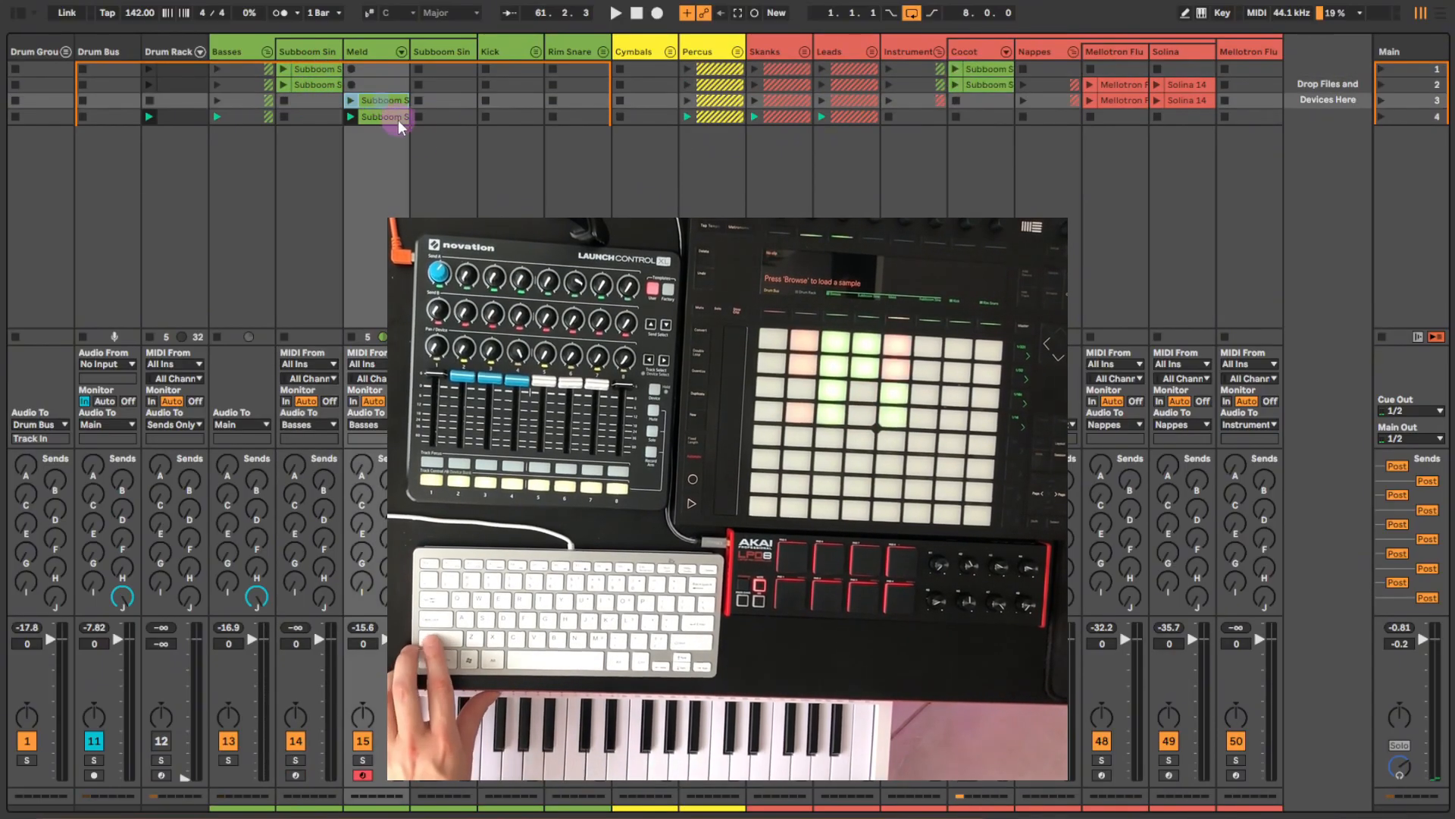
left_click_drag(393, 113, 999, 113)
Recolour the four copied clips in the Cocot track red like their track and fold the Instruments group
left_click(998, 75)
left_click(996, 117, "shift")
right_click(996, 118)
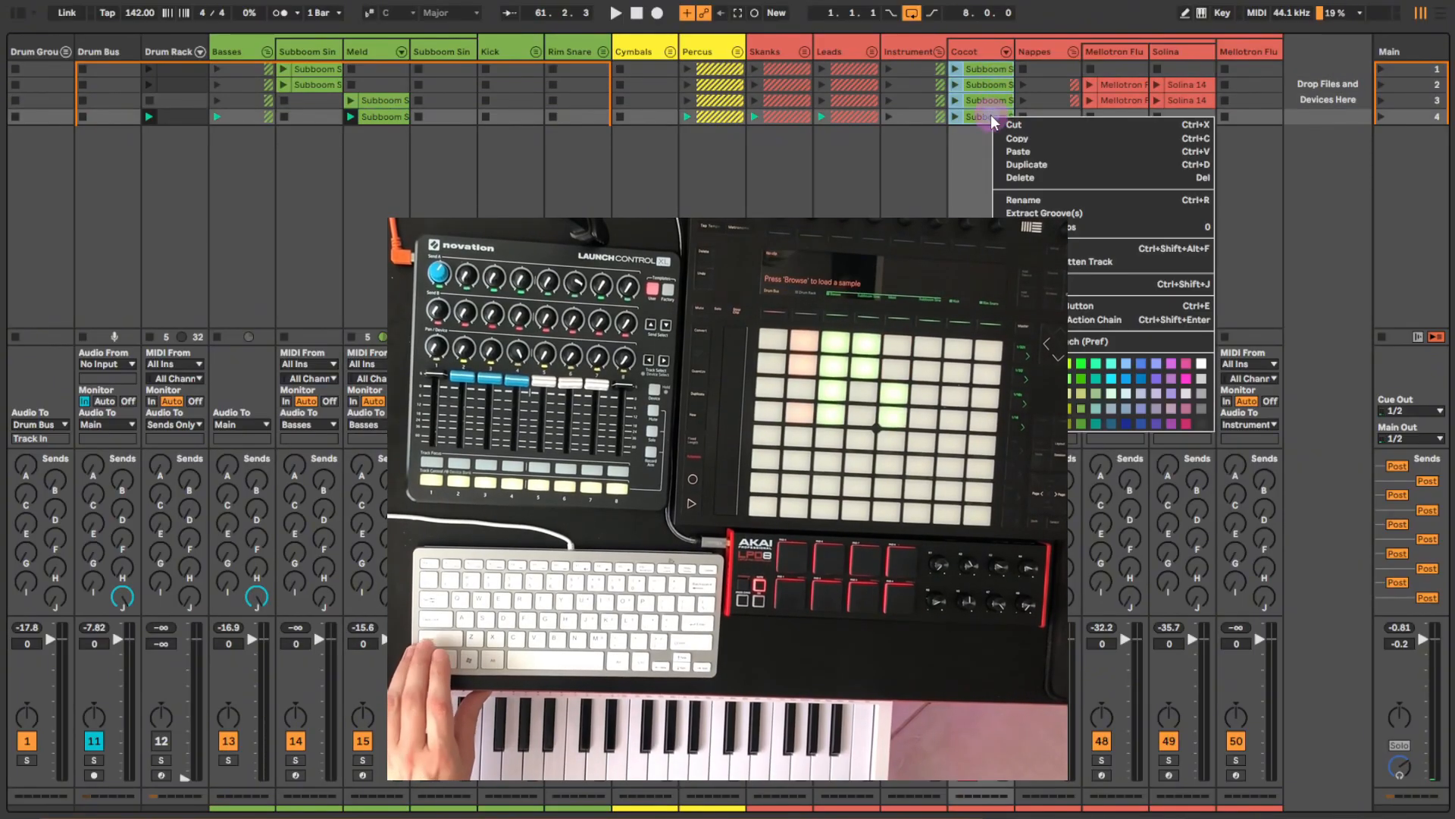
left_click(1007, 379)
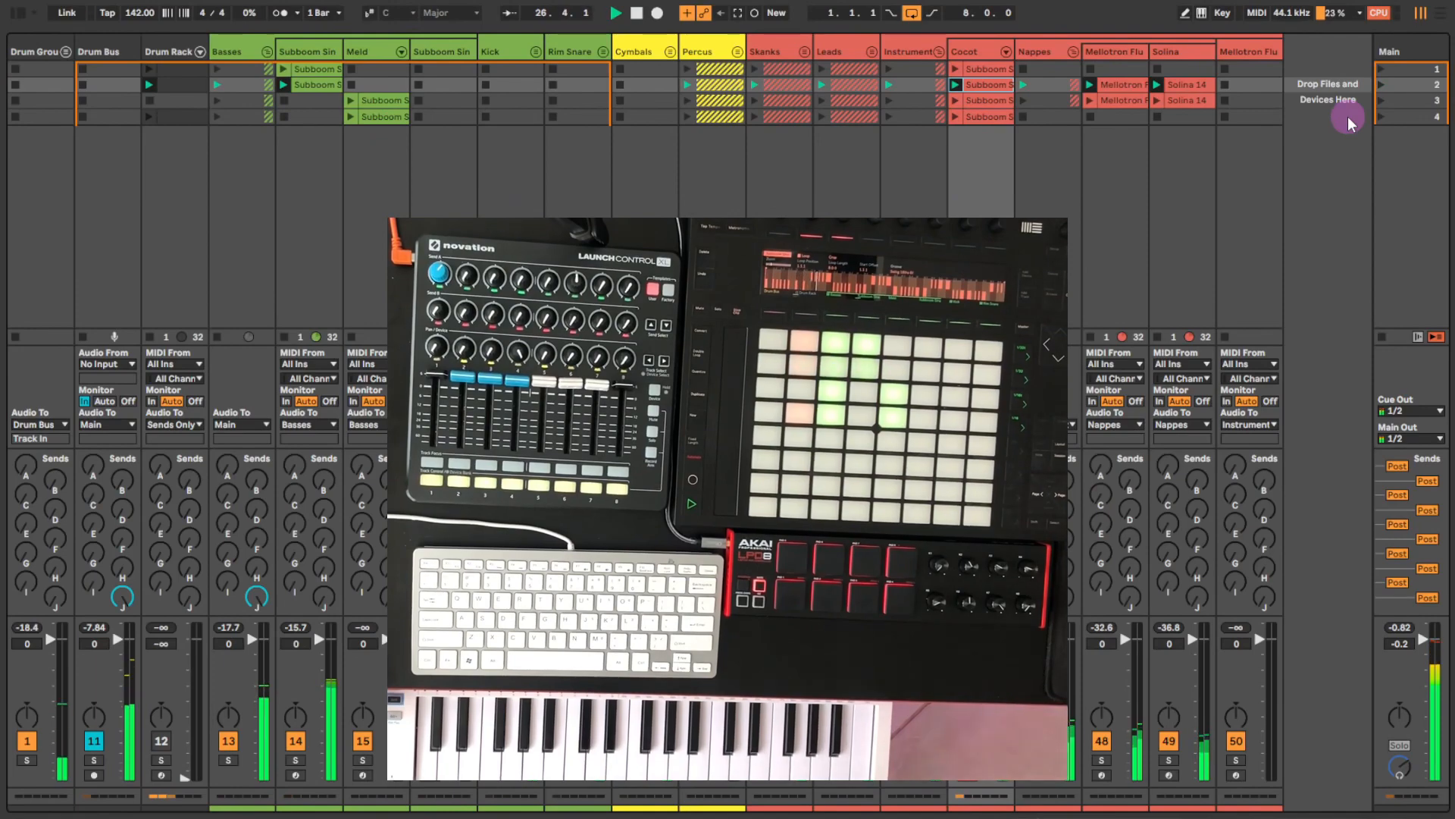
left_click(938, 50)
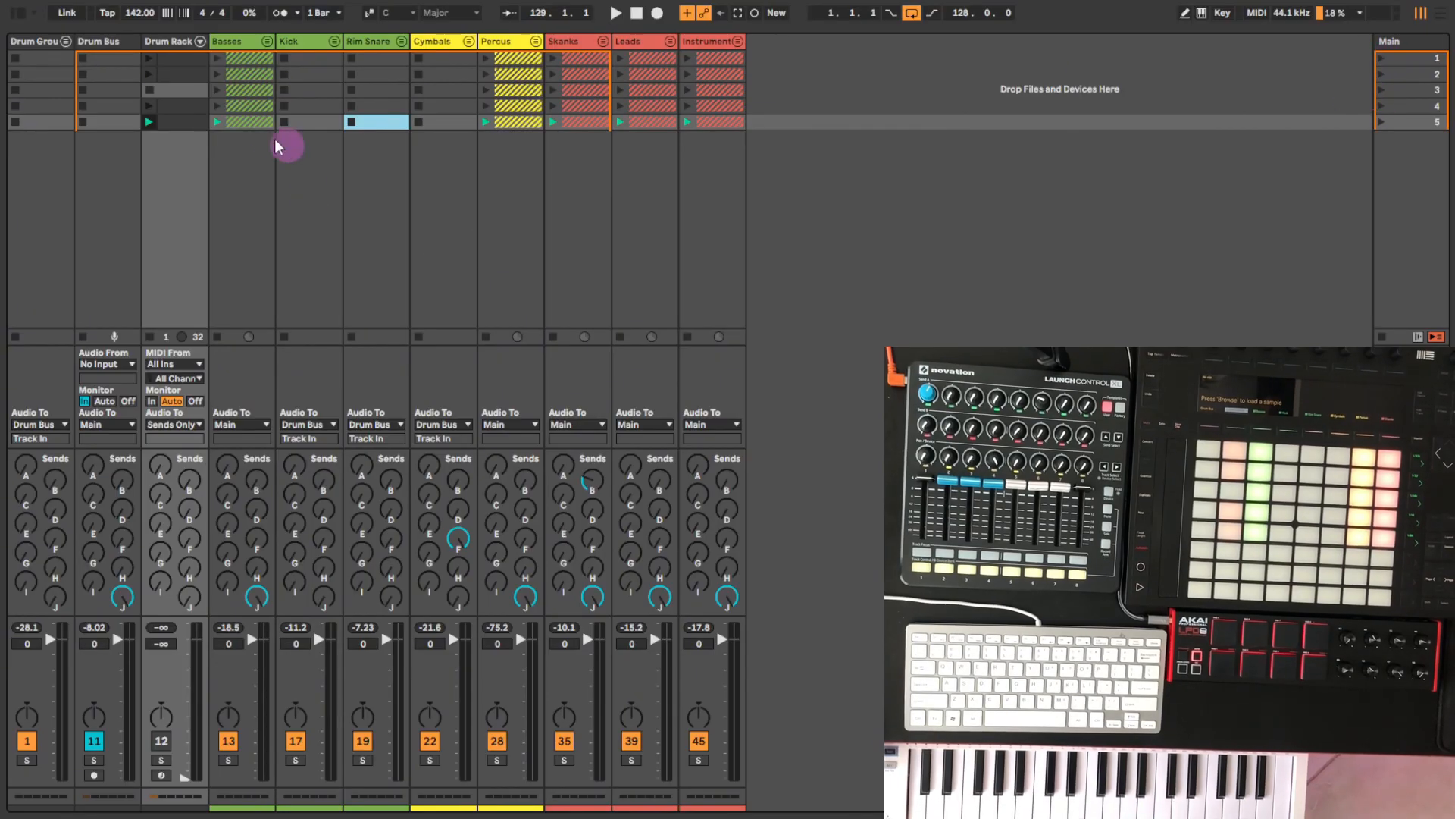
left_click(188, 121)
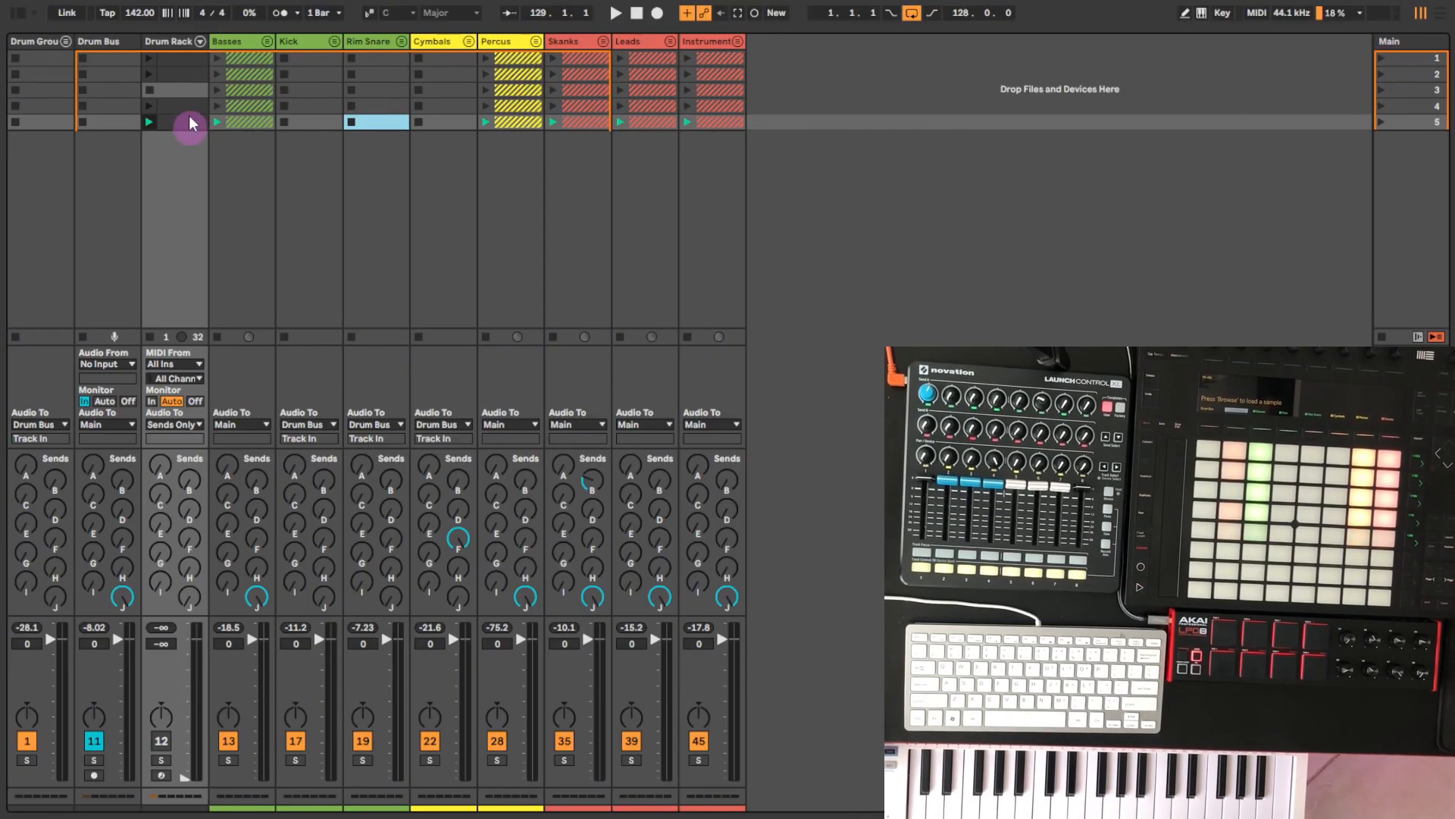
left_click(186, 67)
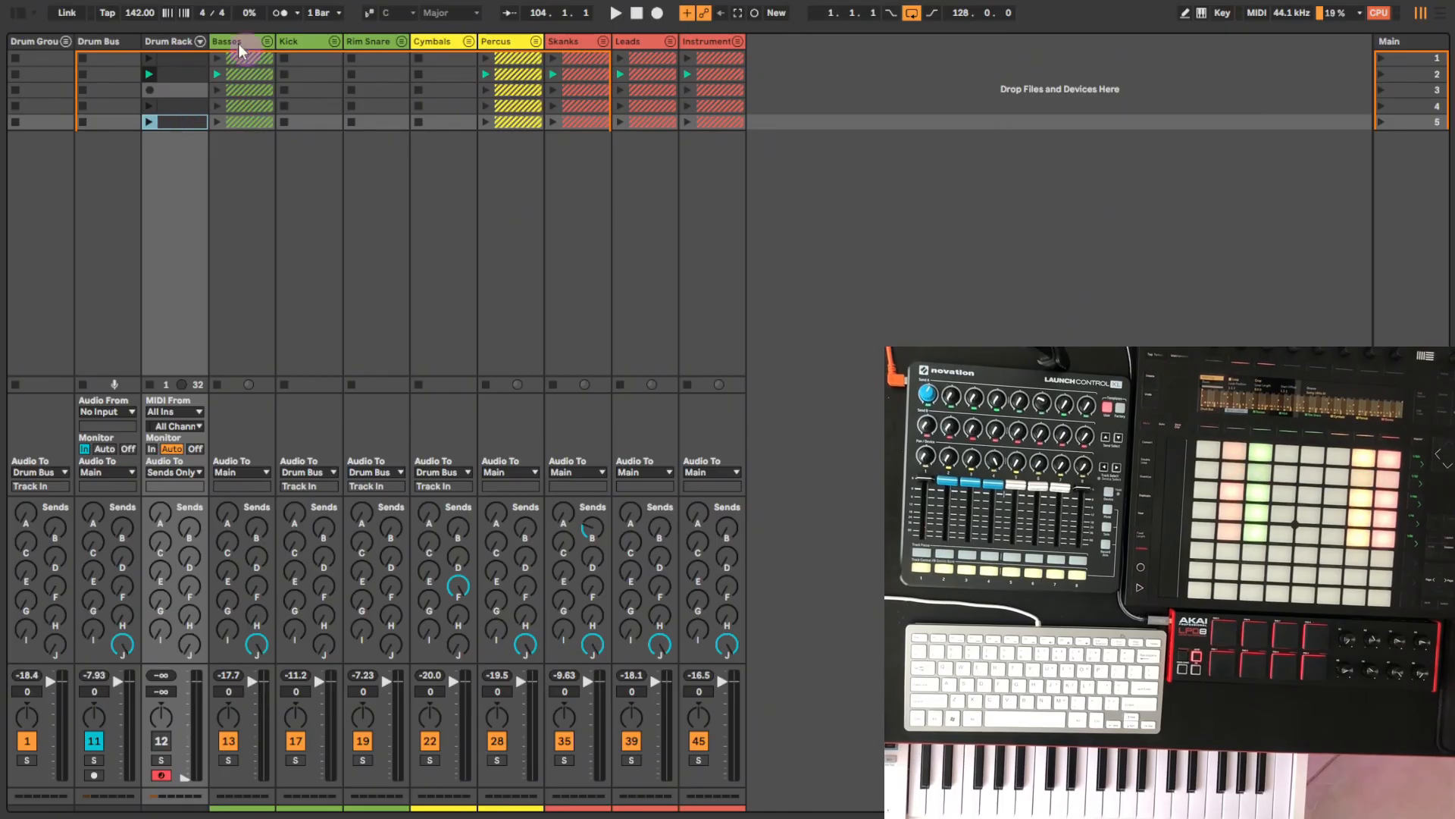
left_click(270, 42)
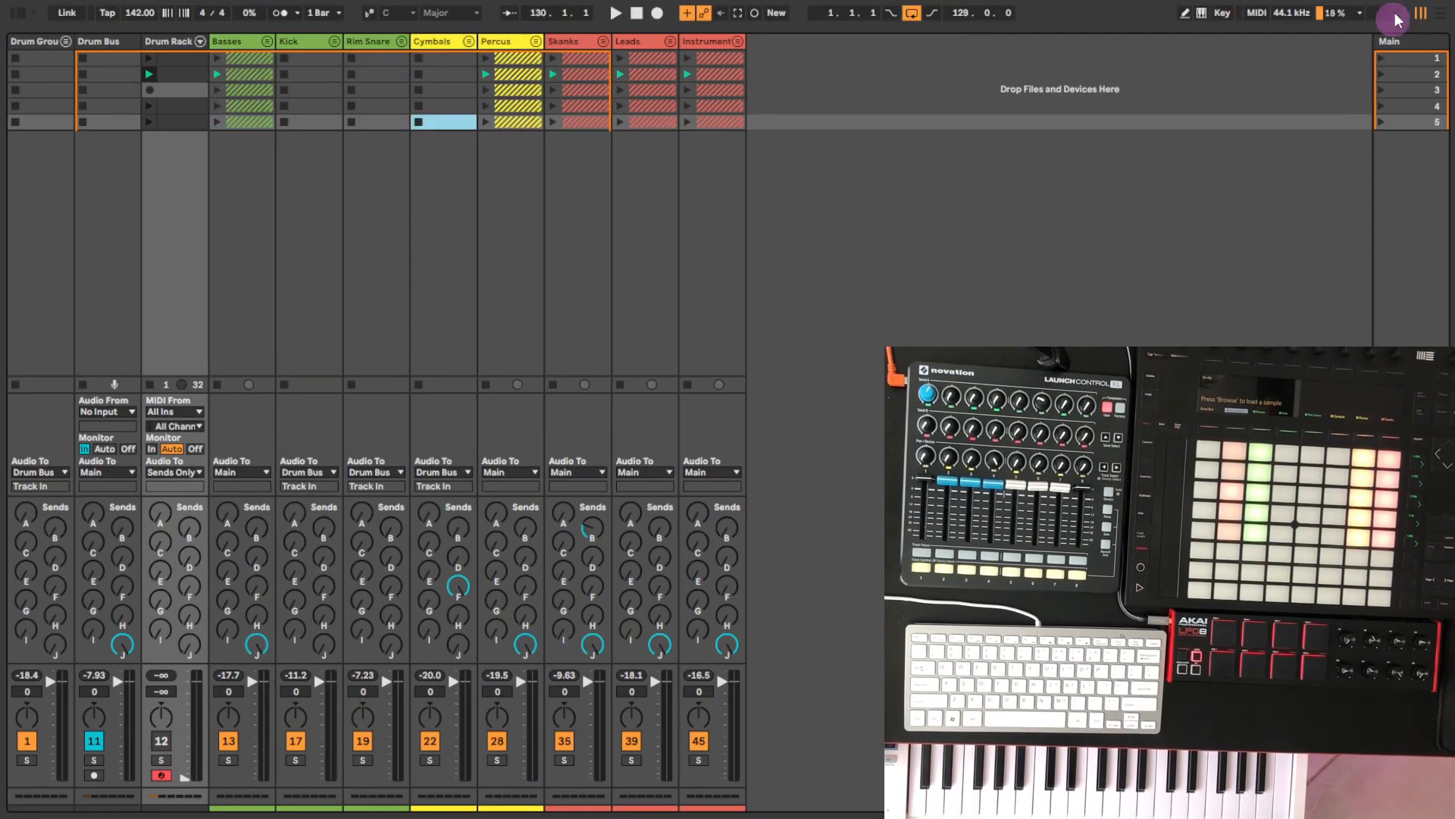
Switch to the arrangement and record the playing scene into the Drop A section, bars 17 to 33
left_click(1439, 13)
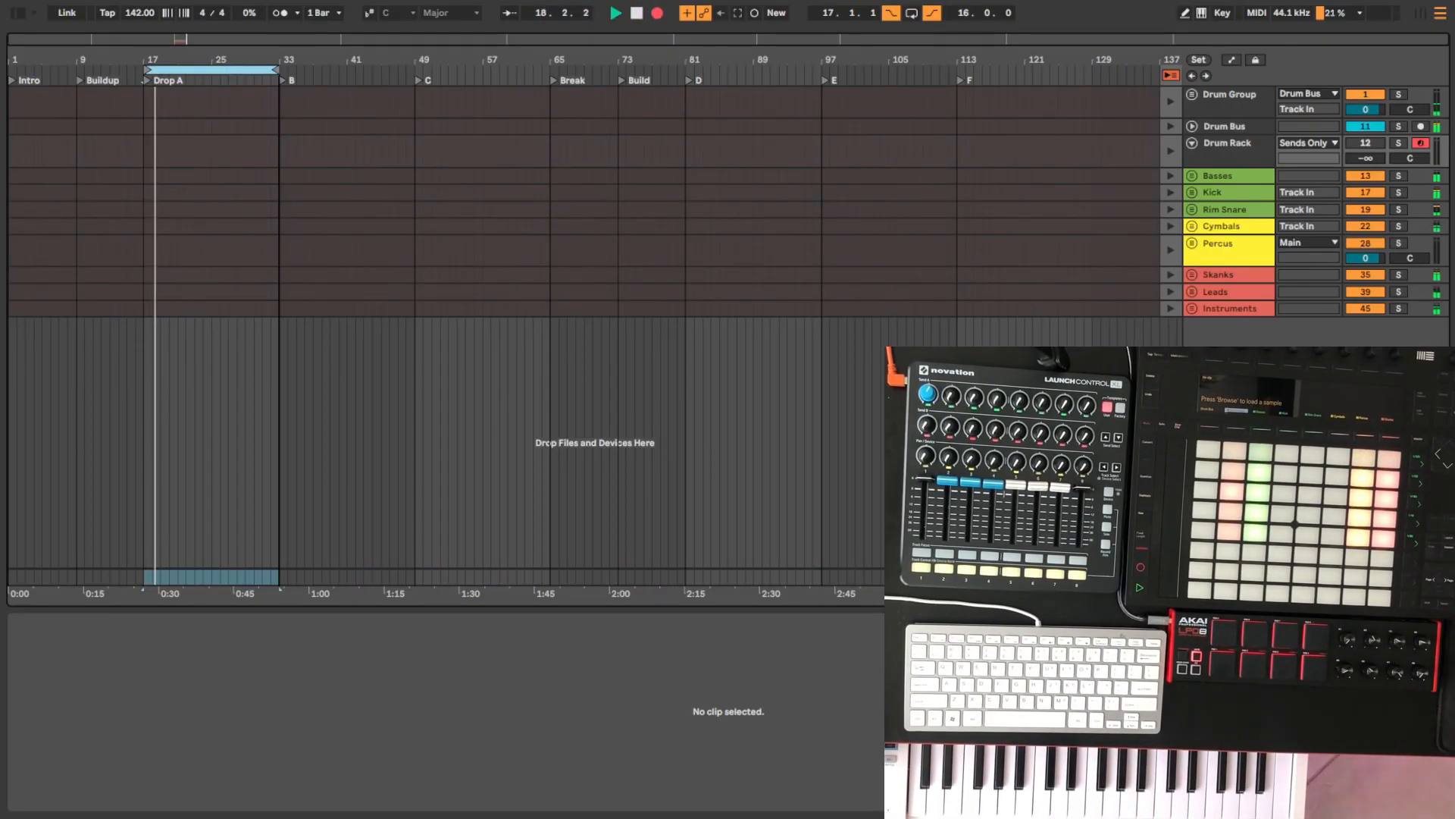
scroll(225, 174, "up", 6)
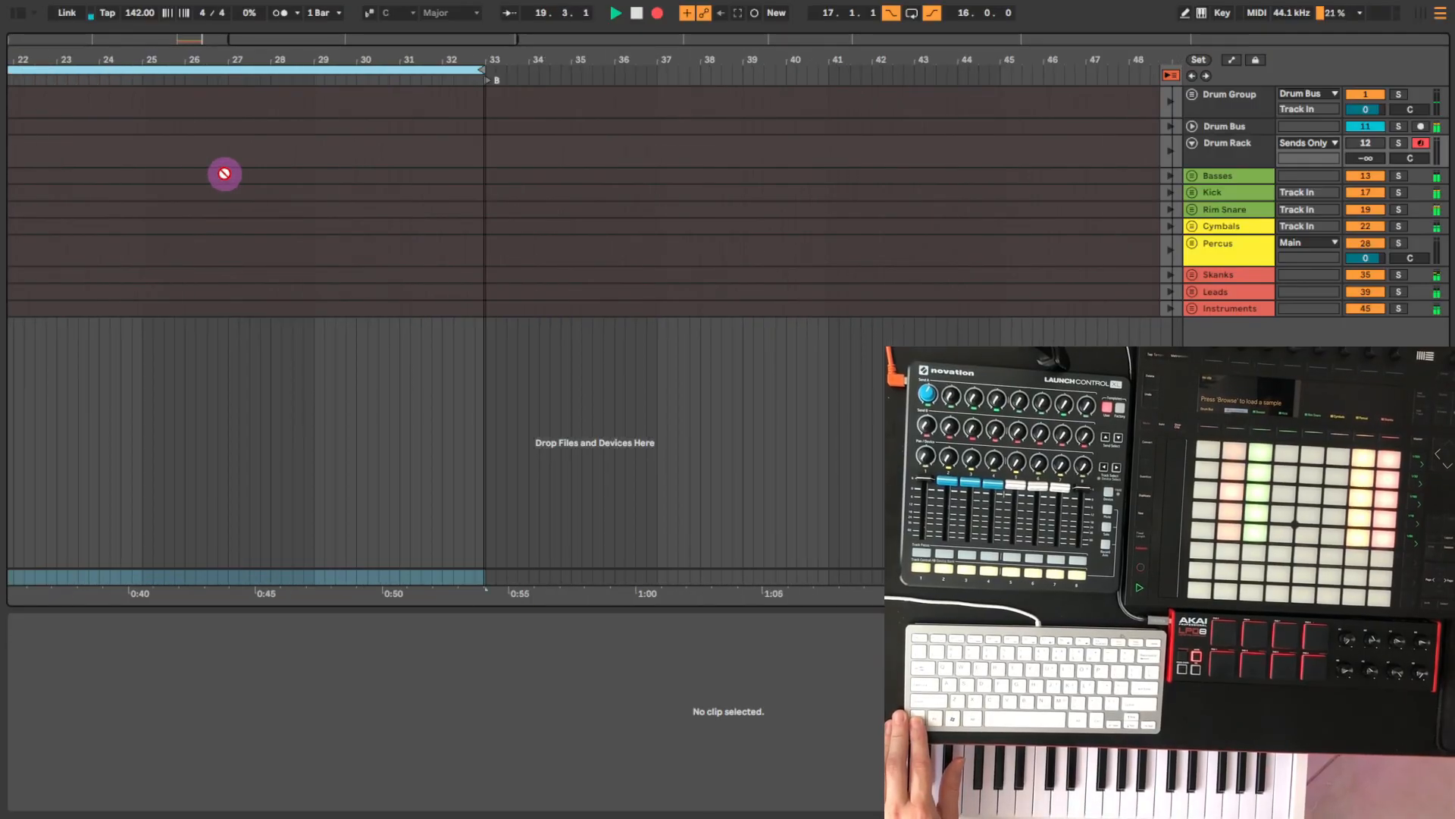
scroll(918, 106, "up", 2)
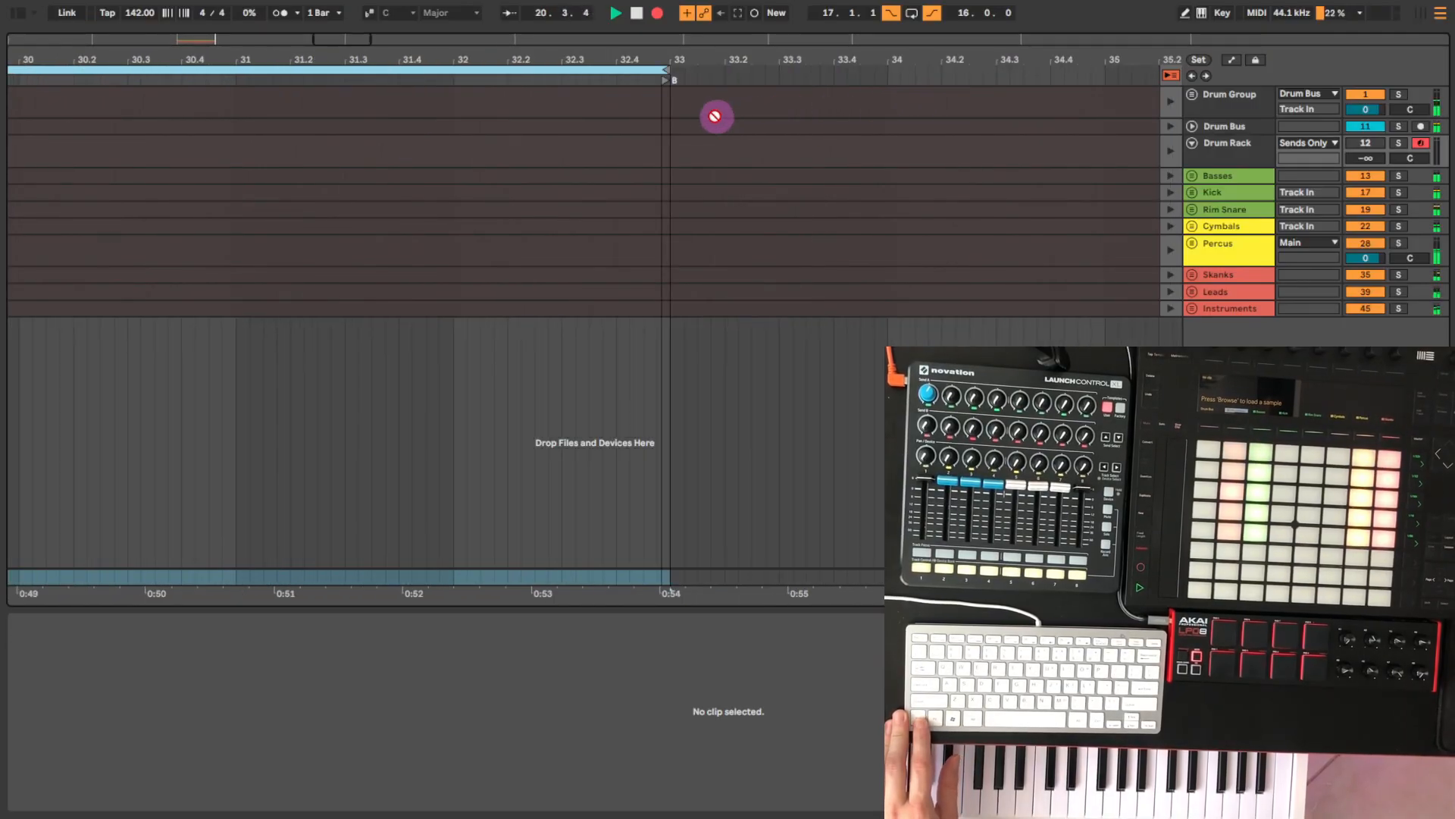
scroll(715, 116, "up", 2)
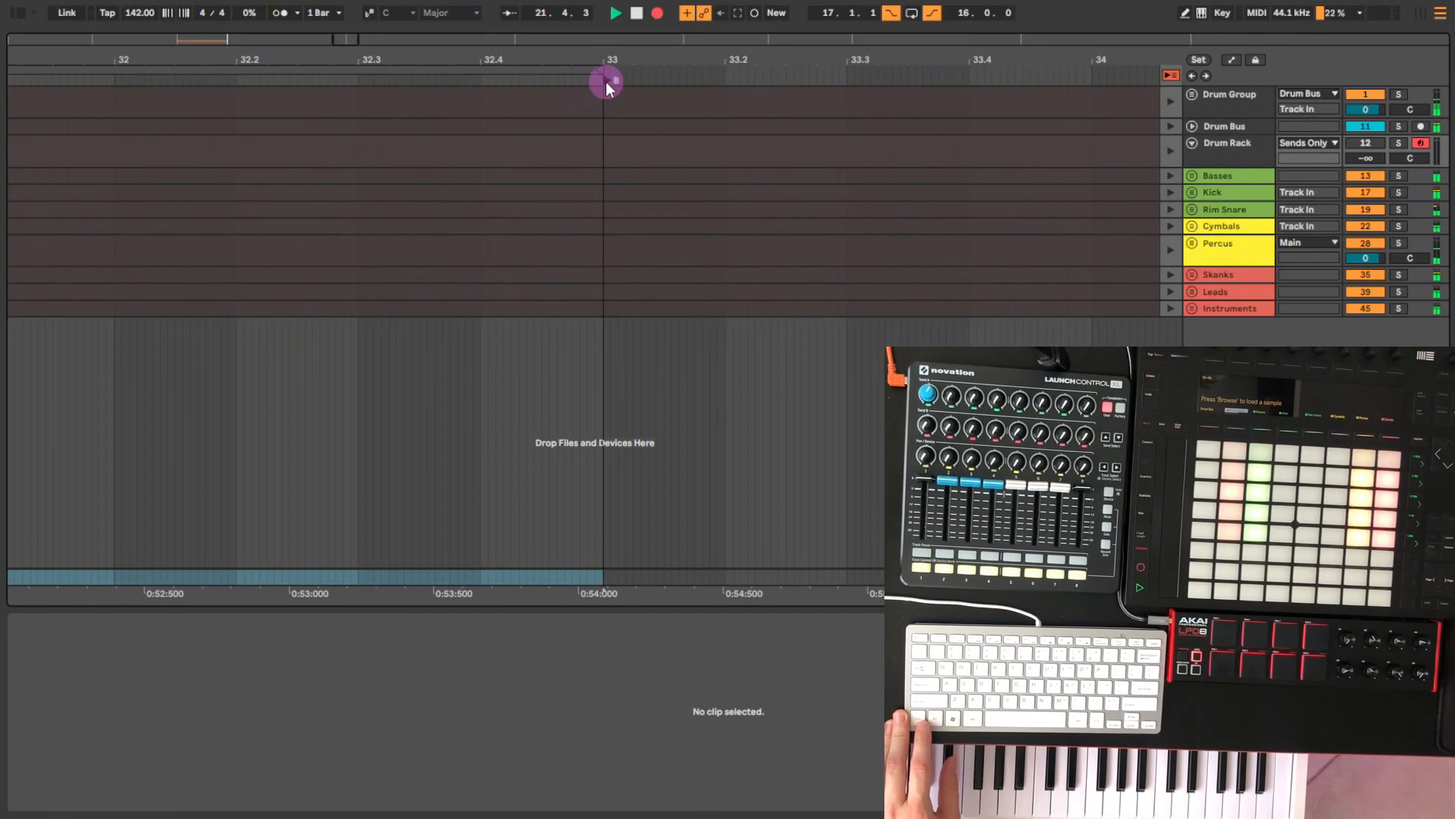
scroll(543, 169, "down", 10)
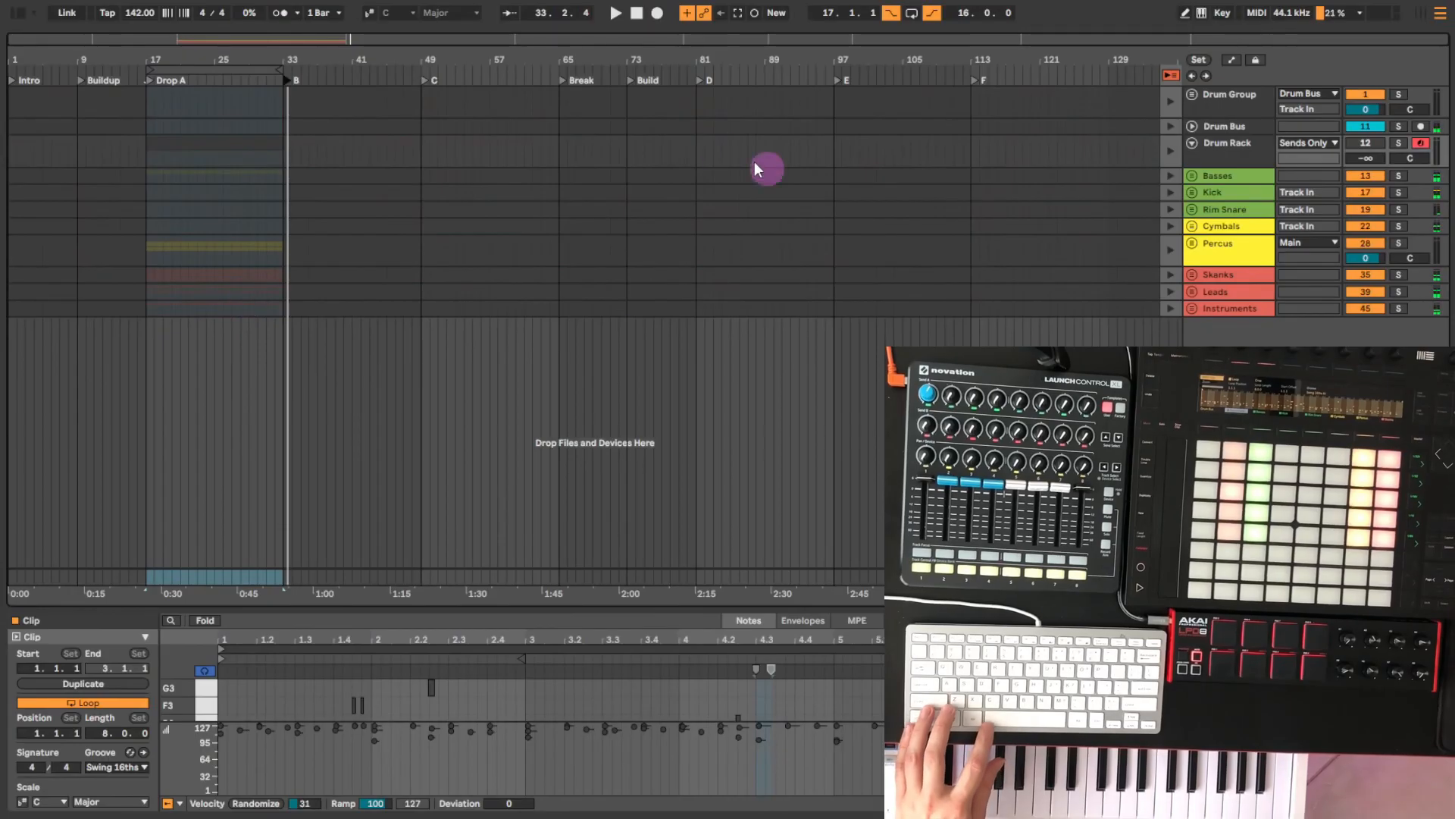
Set the loop to bars 33 to 65, switch automation arm off and record sections B and C into the arrangement
left_click_drag(228, 67, 364, 85)
left_click(391, 69)
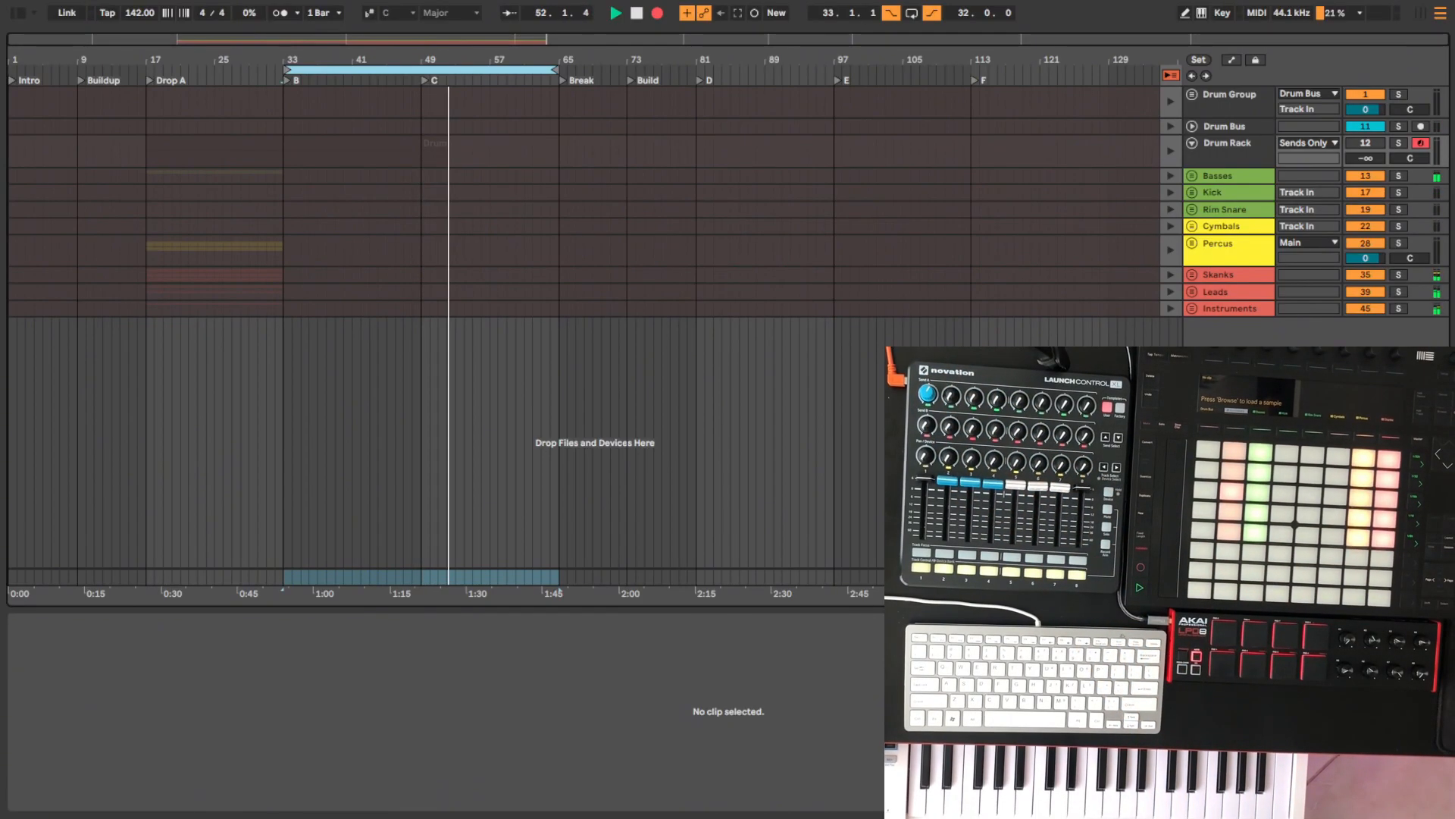
left_click(706, 14)
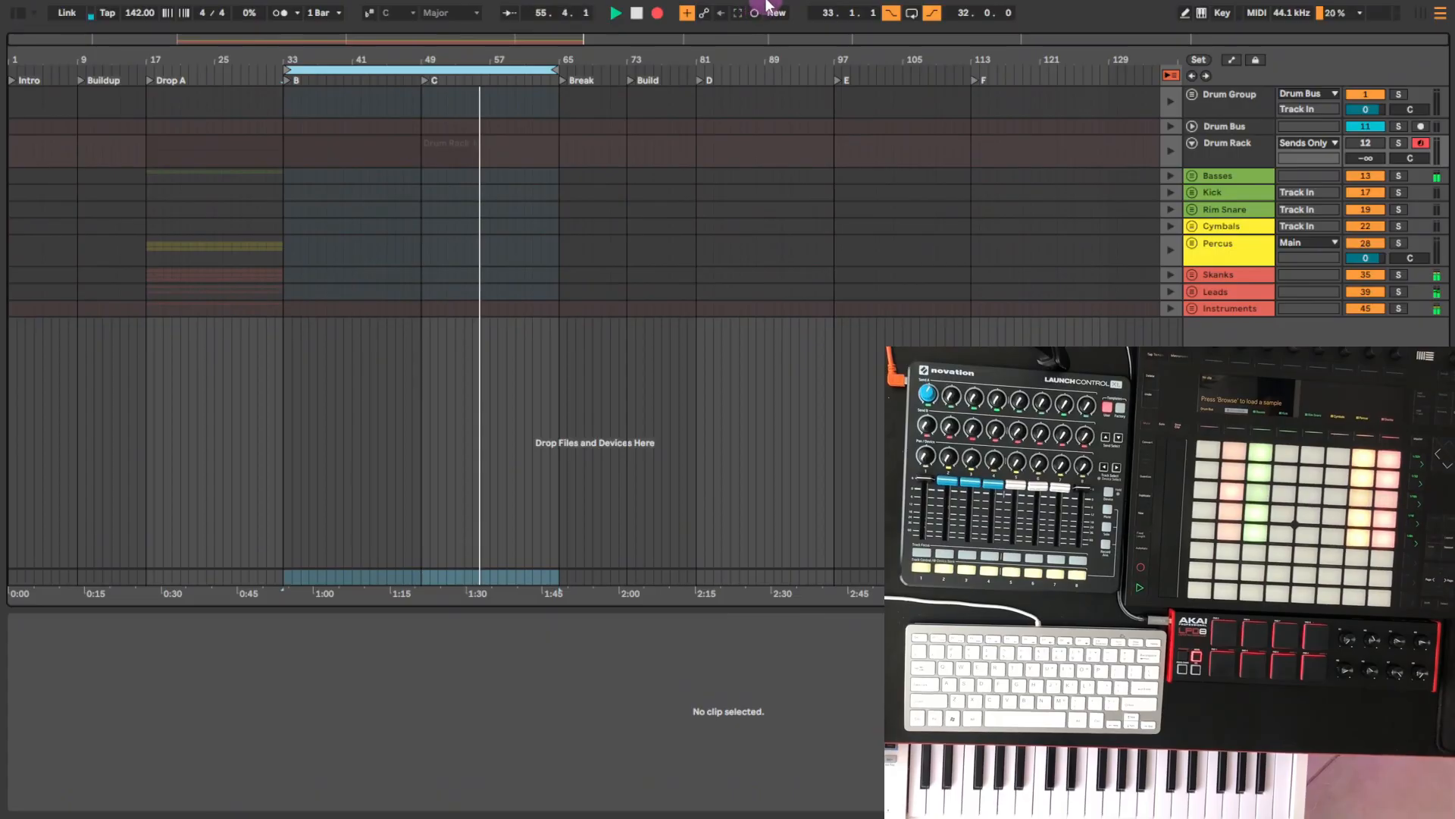
key("space")
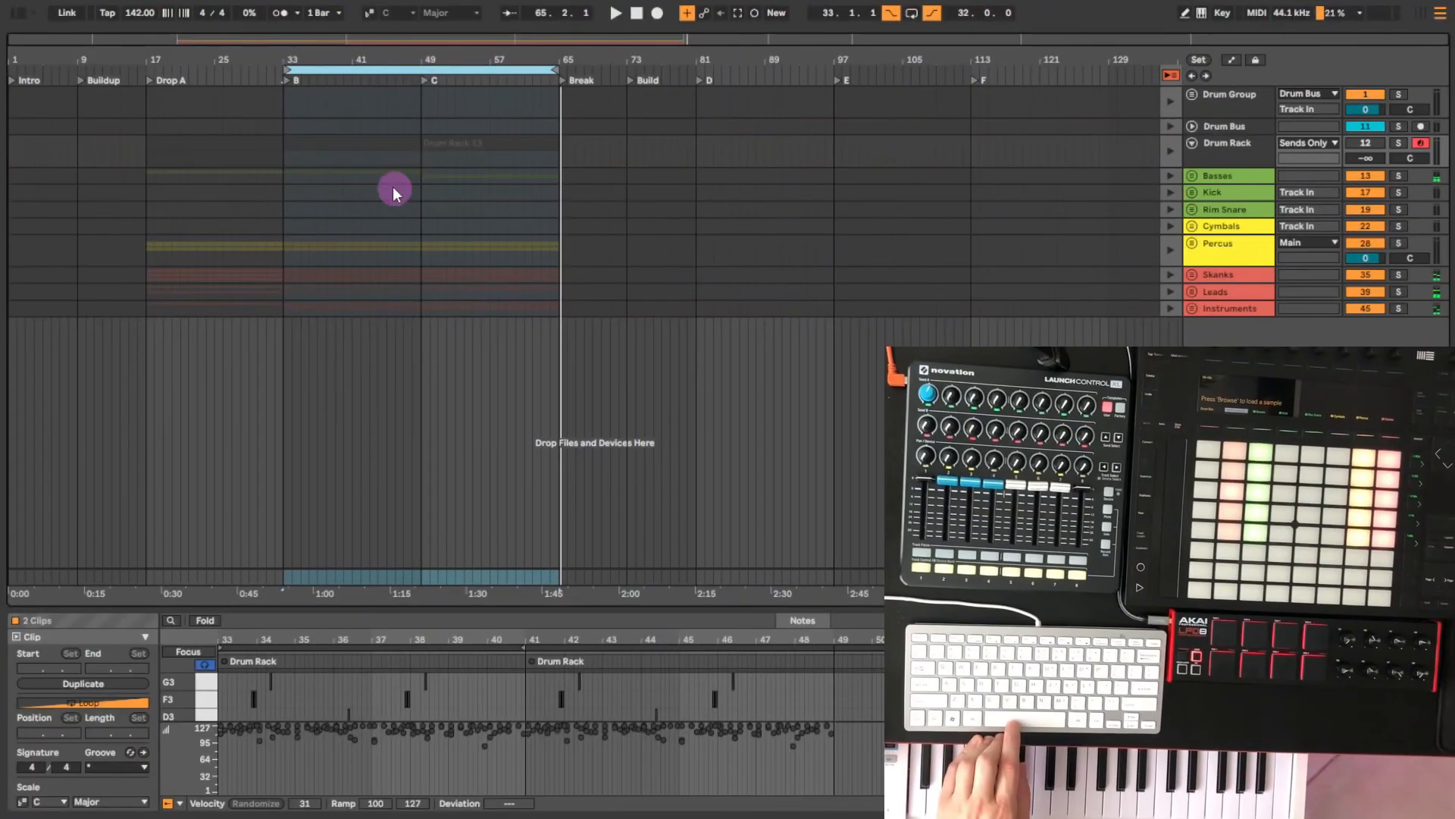
Move the loop to bars 81 to 113, record sections D and E, and return playback to the arrangement
left_click_drag(372, 71, 792, 78)
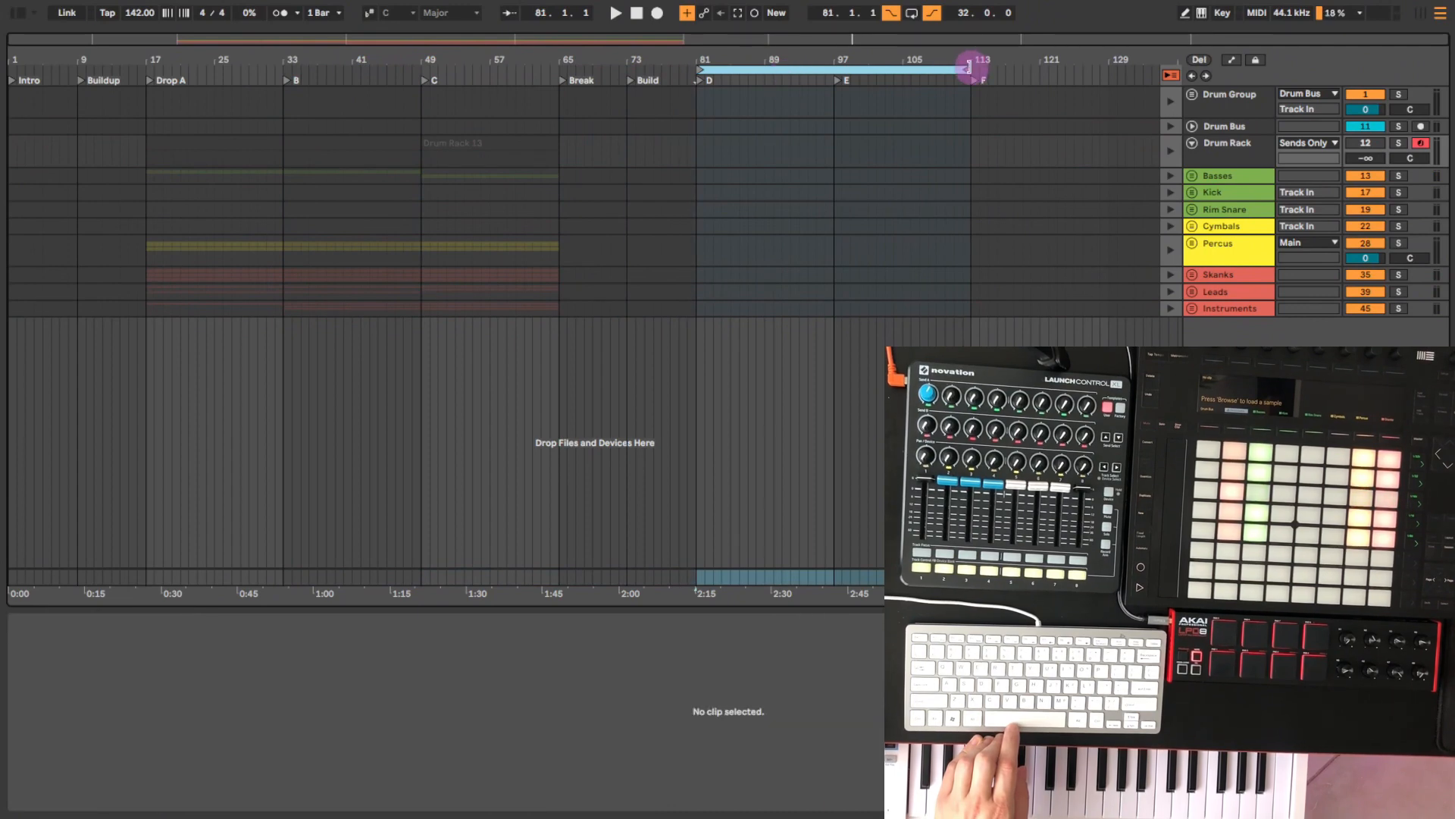
left_click_drag(974, 69, 970, 128)
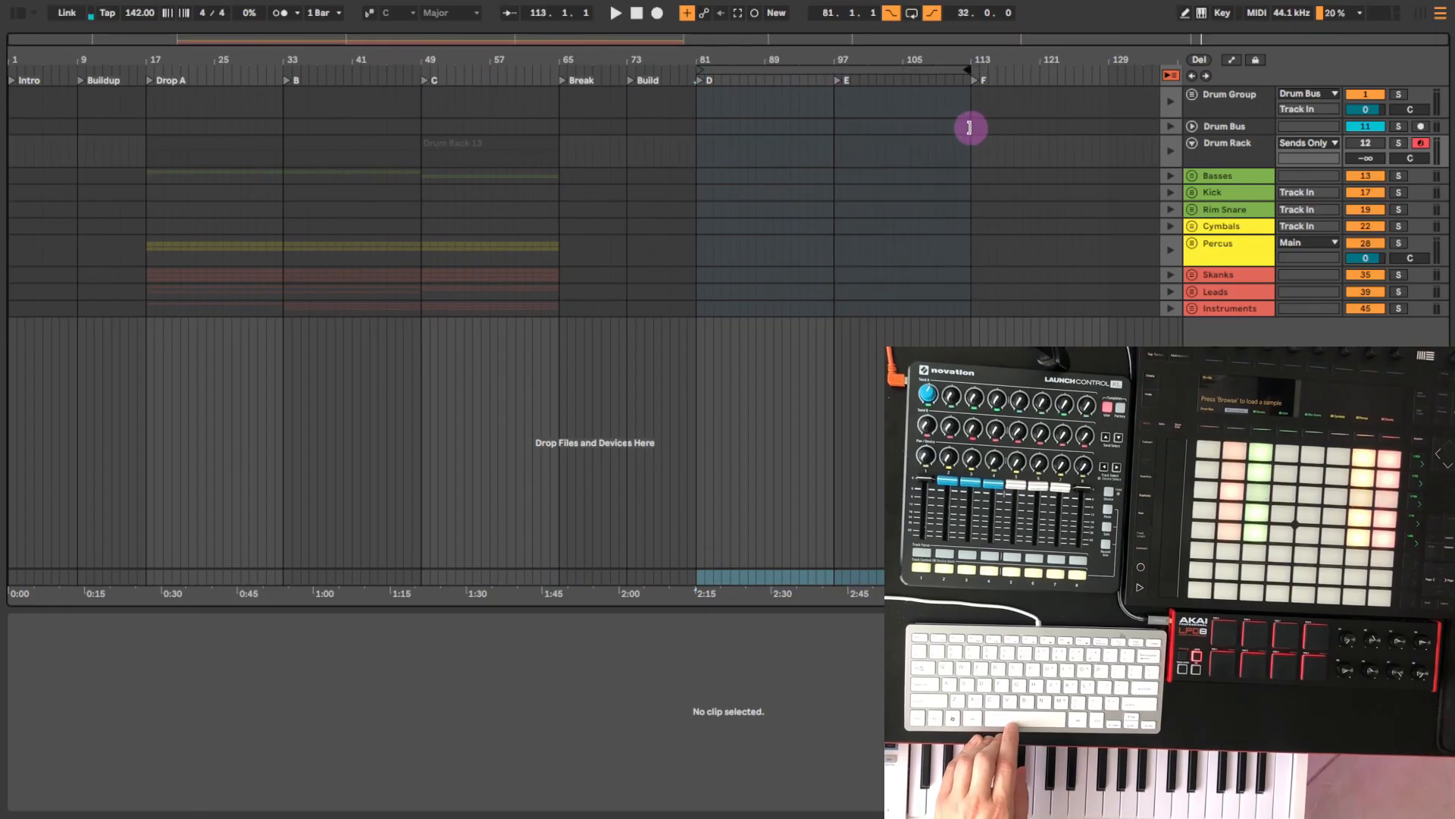
left_click(656, 13)
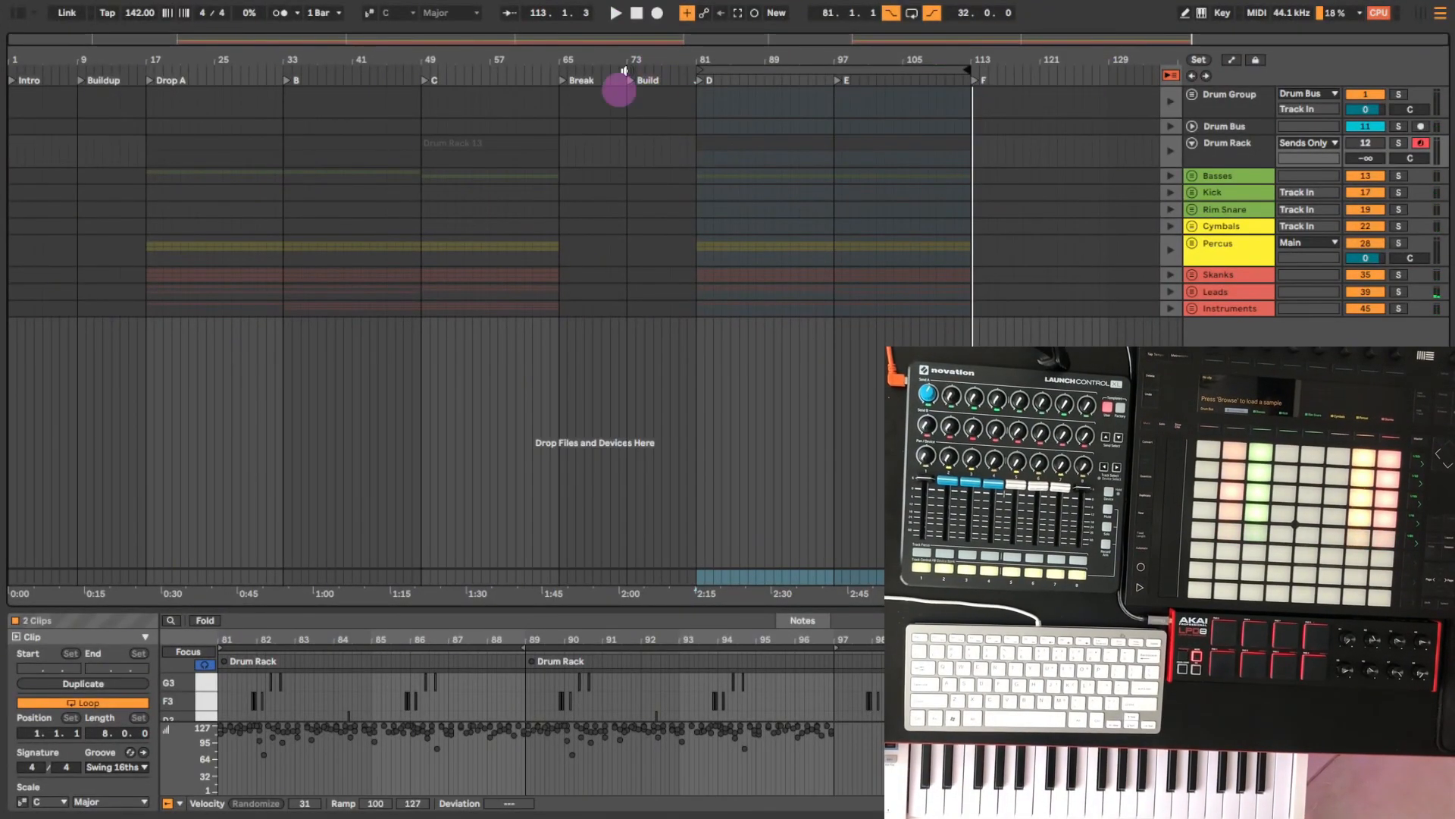
left_click(1171, 76)
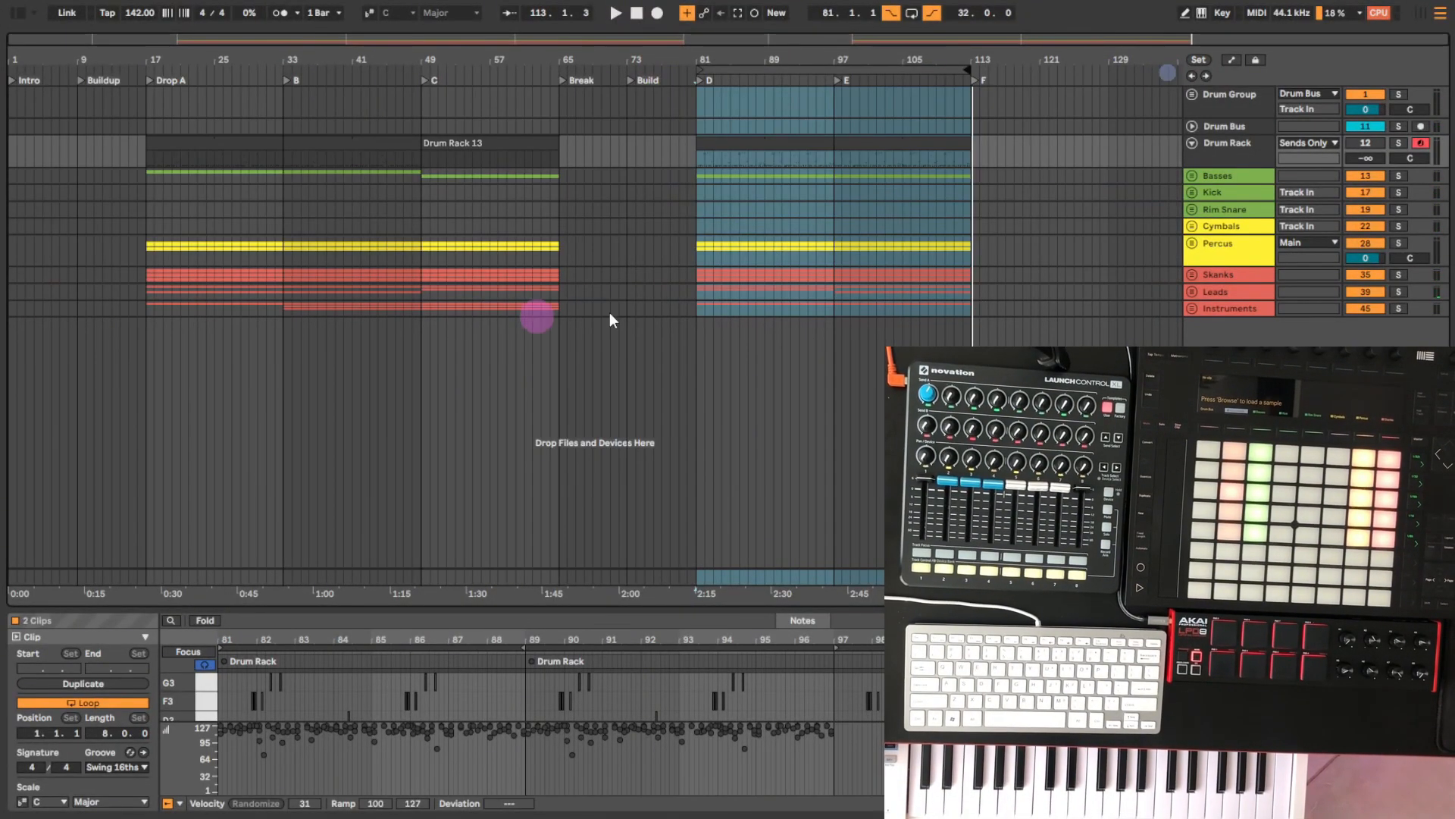
Compare the Drum Rack clips in sections E and B, and recolour the section E clip orange-brown
left_click(901, 148)
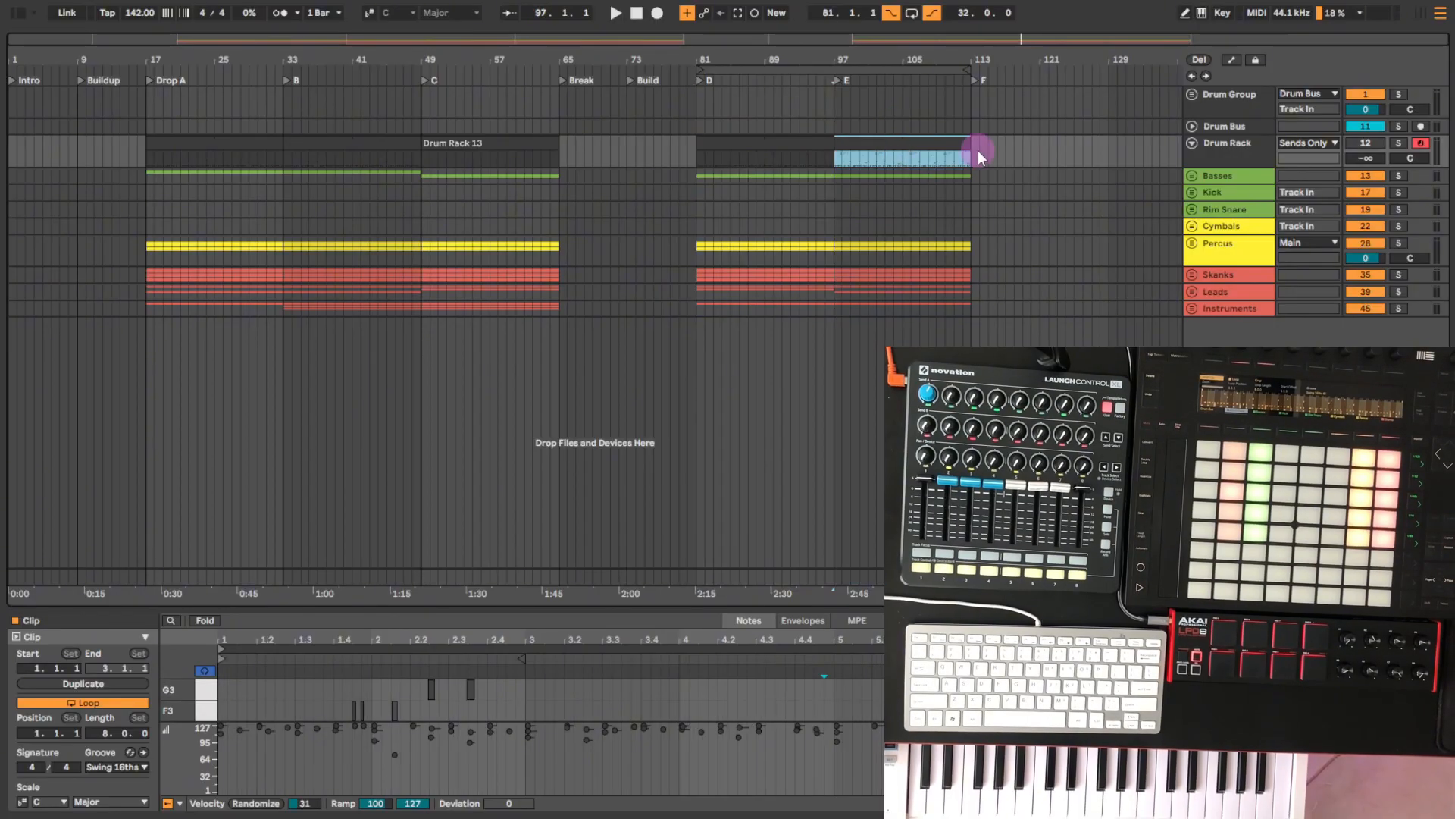
left_click_drag(931, 144, 370, 144)
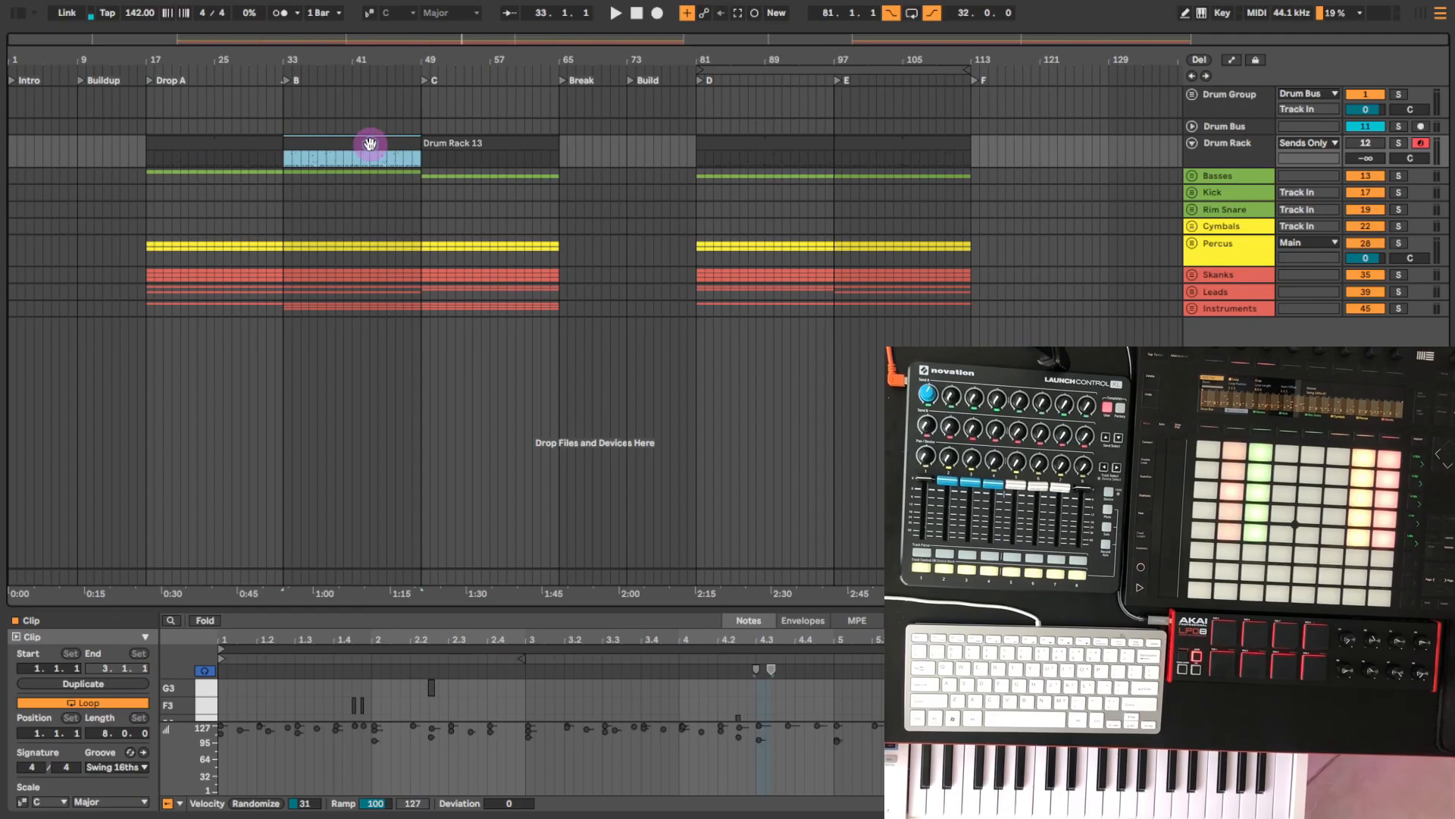
key("ctrl+z")
right_click(902, 150)
left_click(938, 533)
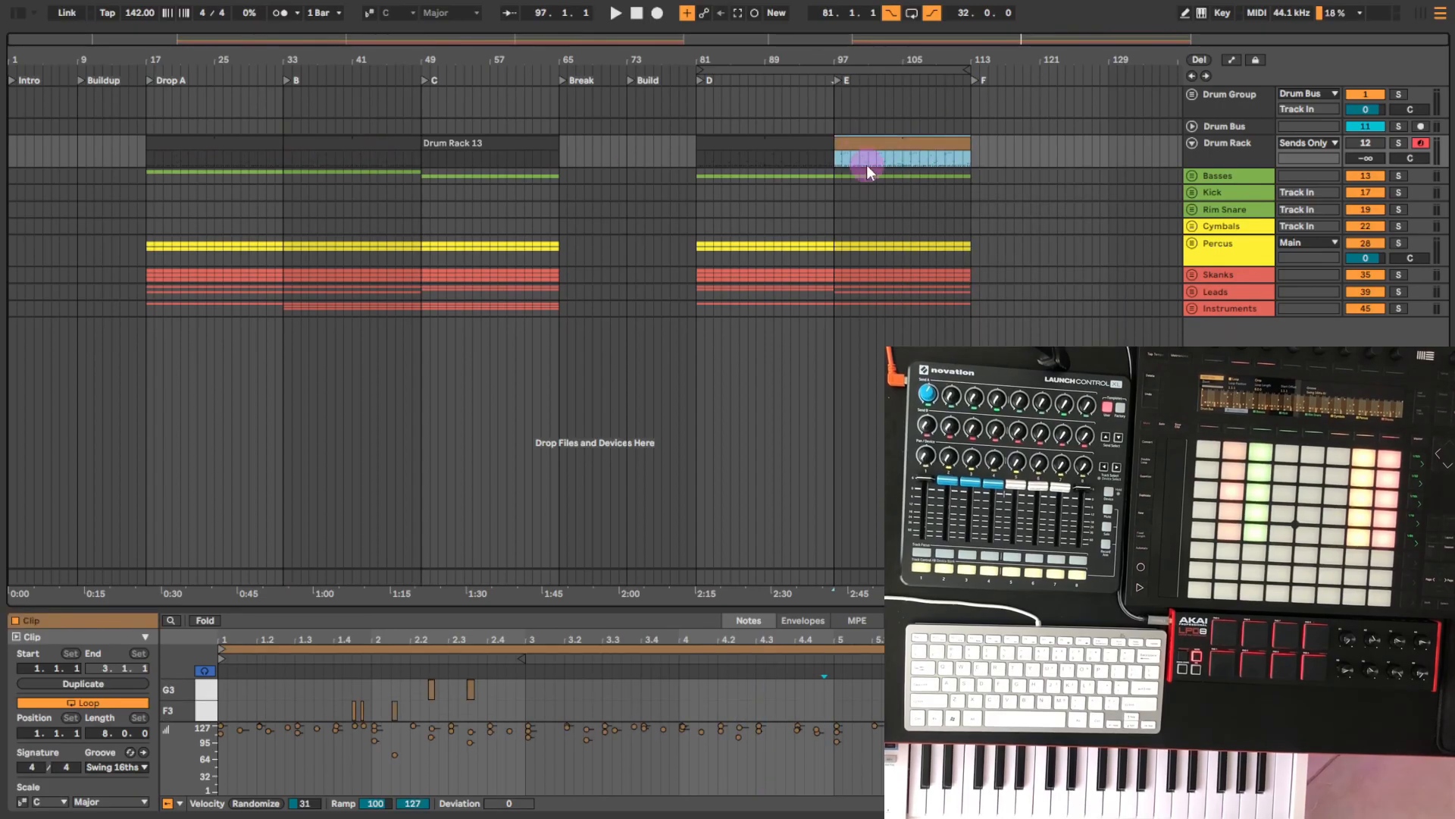
Unfold the Basses group and recolour the Meld 2 clip in section E bright green
left_click(1192, 176)
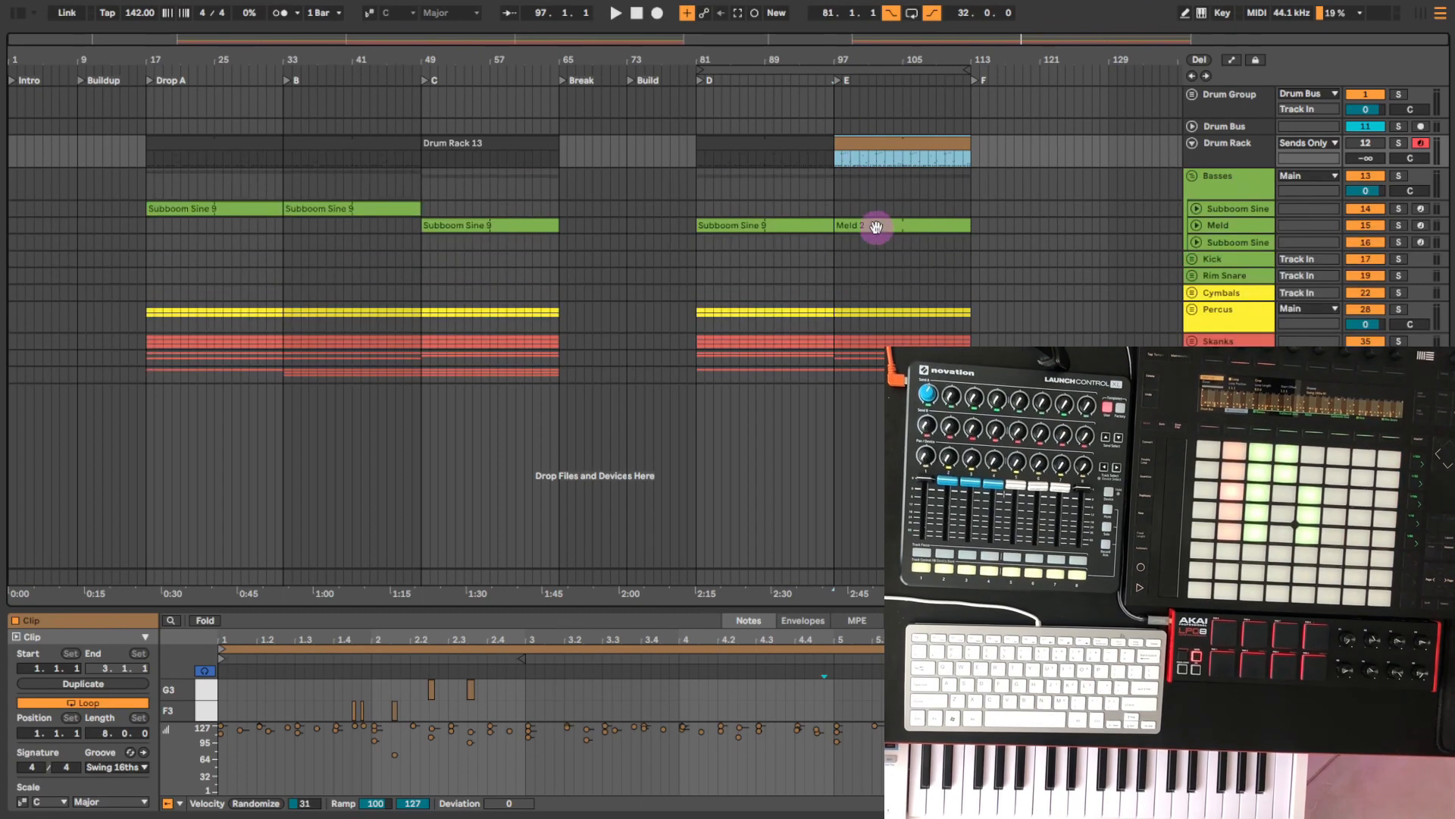
left_click(857, 226)
right_click(858, 228)
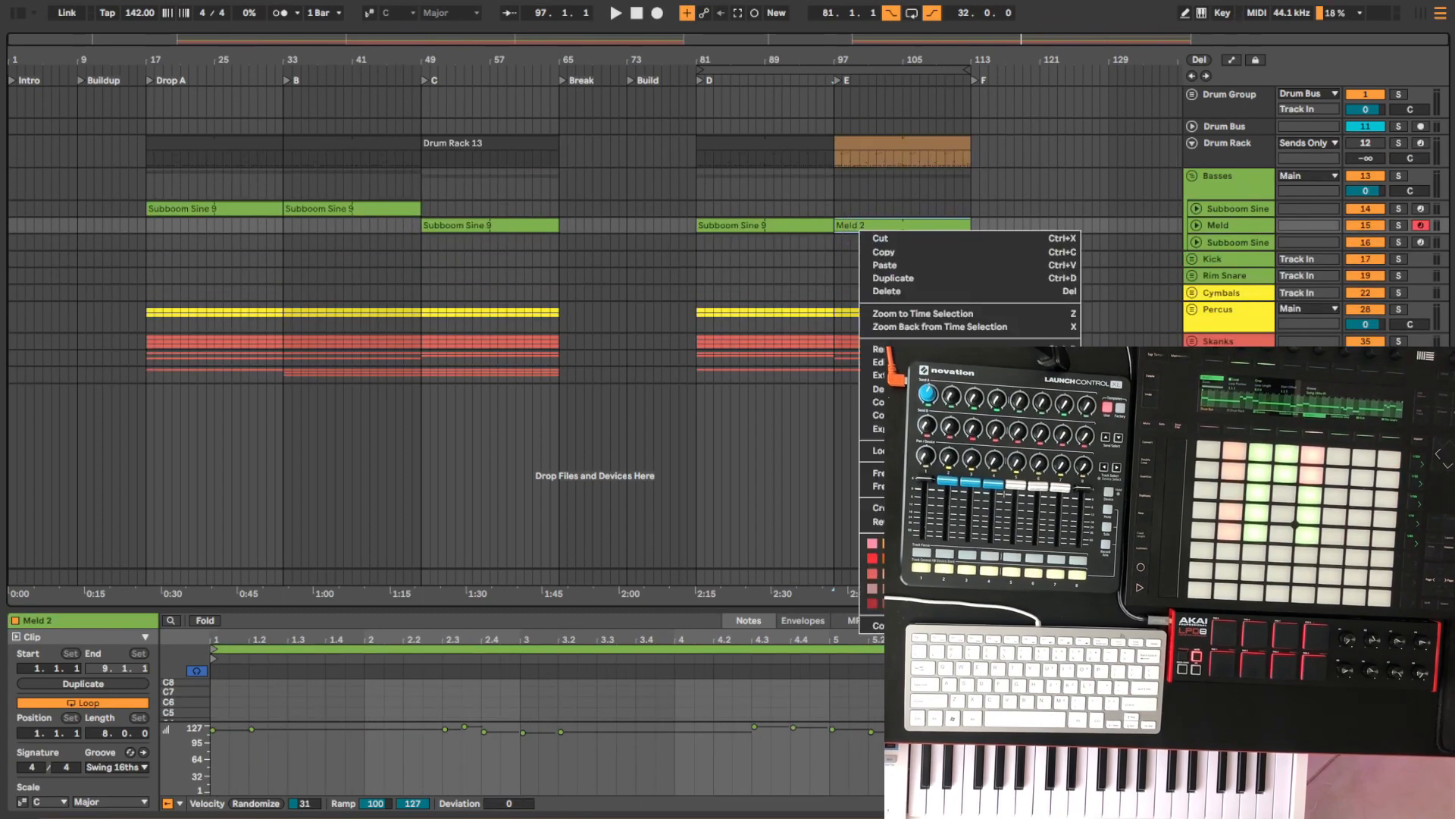
left_click(932, 558)
Unfold the lead group and recolour the Cocot 24 clip in section E light orange
left_click(1191, 374)
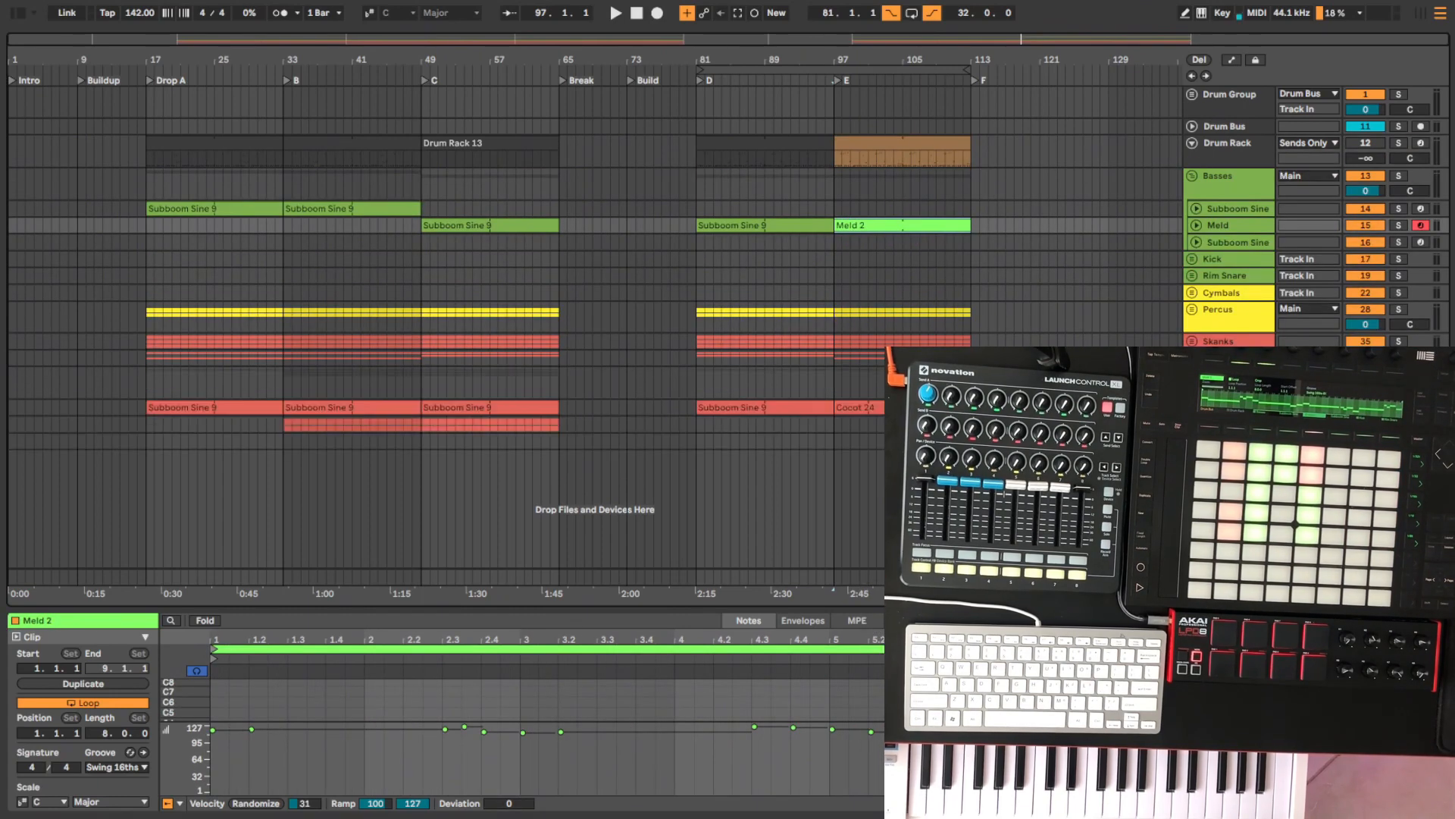
left_click(876, 405)
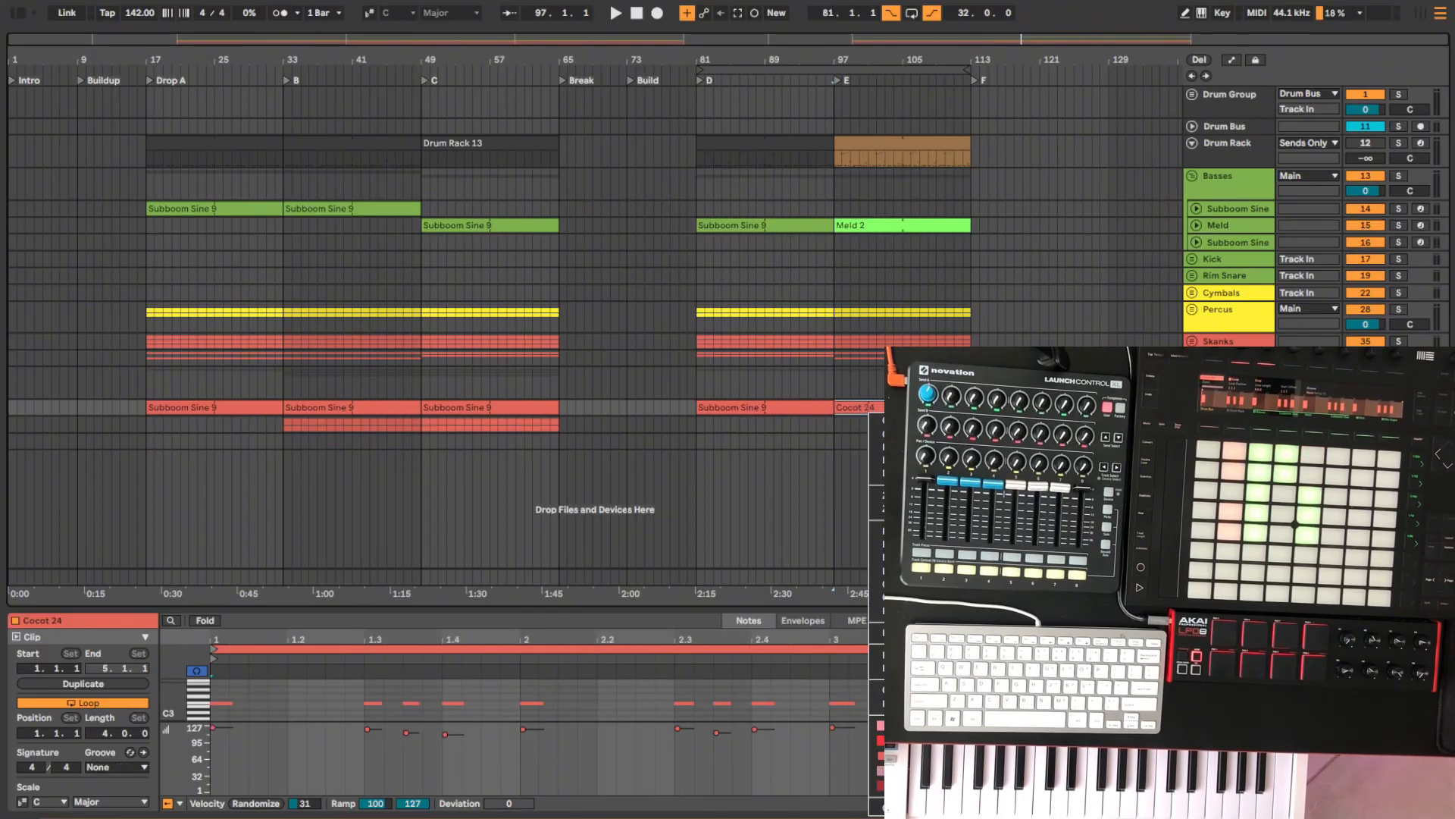
left_click(895, 755)
left_click(1049, 403)
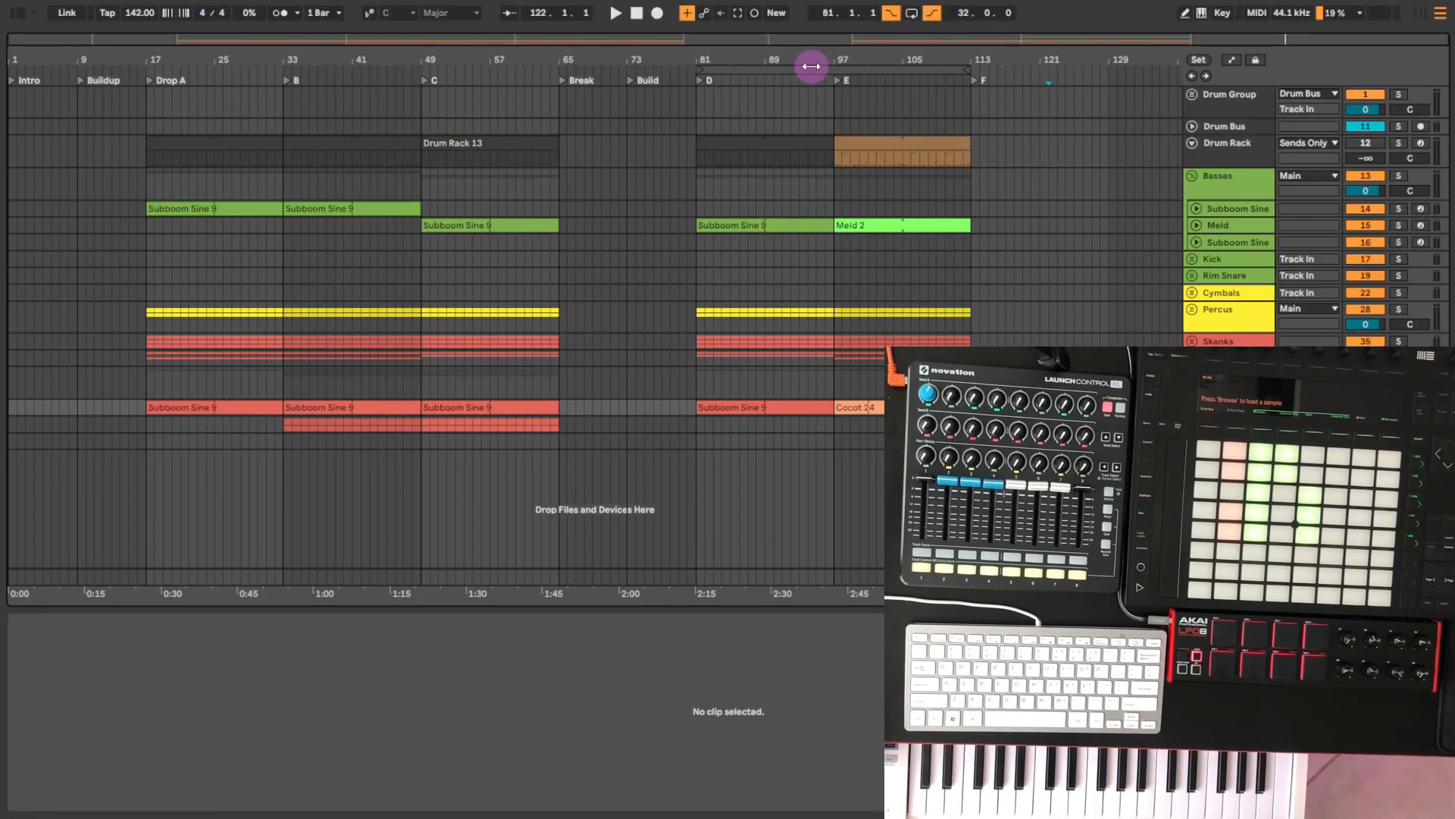
Set the loop to bars 17 to 33 and copy all tracks of that Drop A section to section F at bar 113
left_click_drag(811, 66, 286, 102)
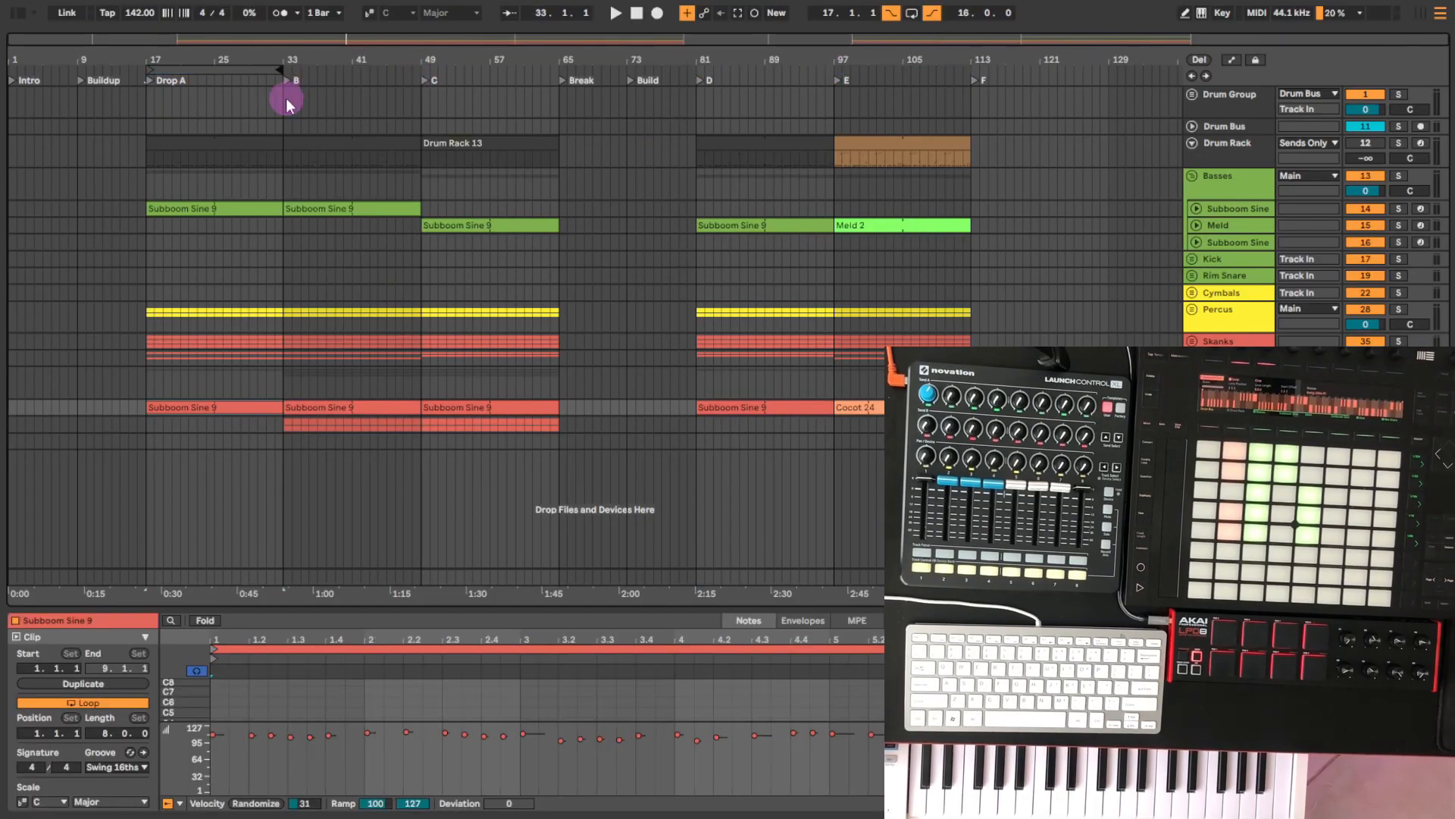
left_click(211, 70)
left_click_drag(189, 140, 1015, 138)
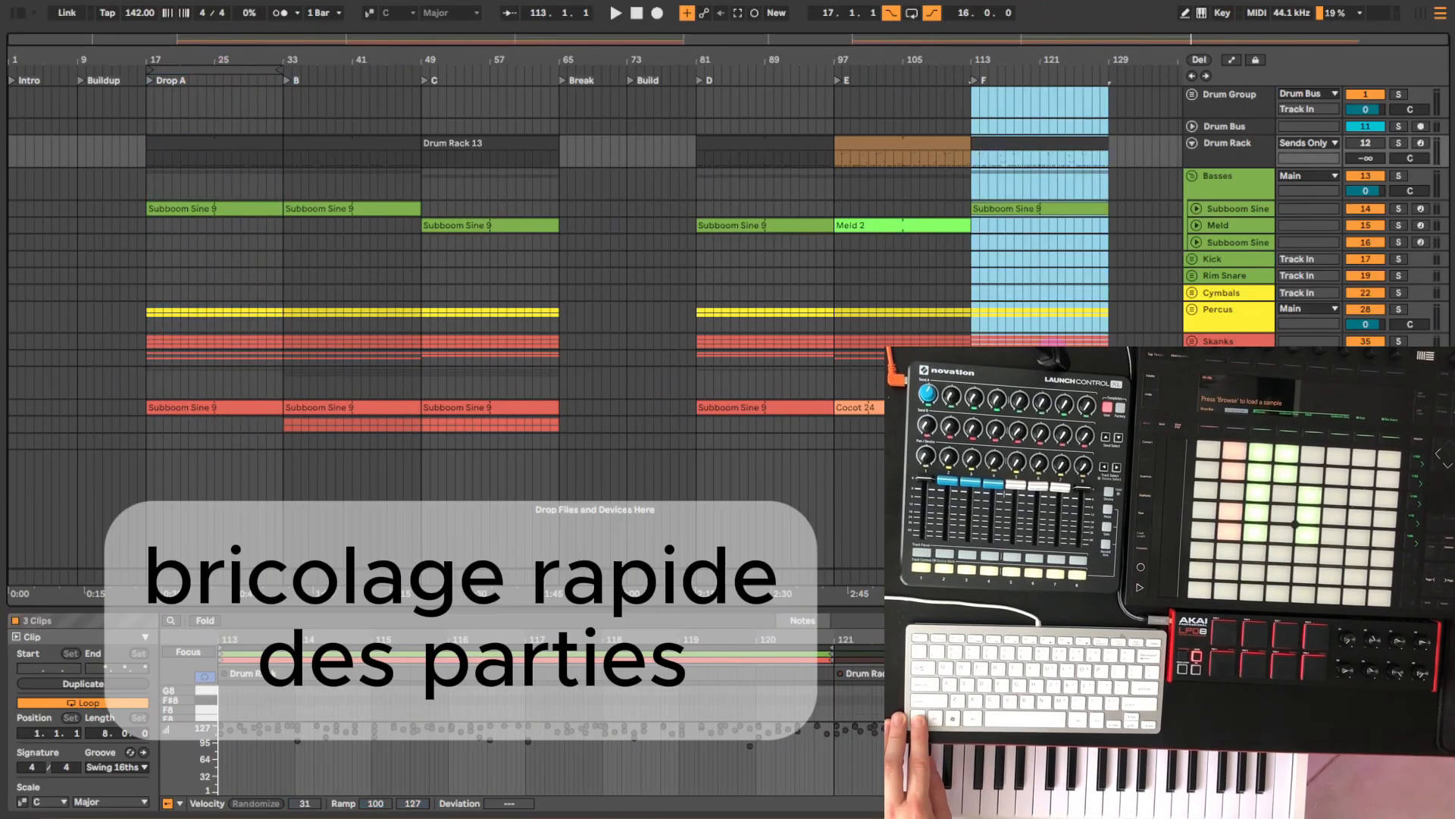
left_click(650, 184)
left_click(1016, 407)
left_click(902, 407)
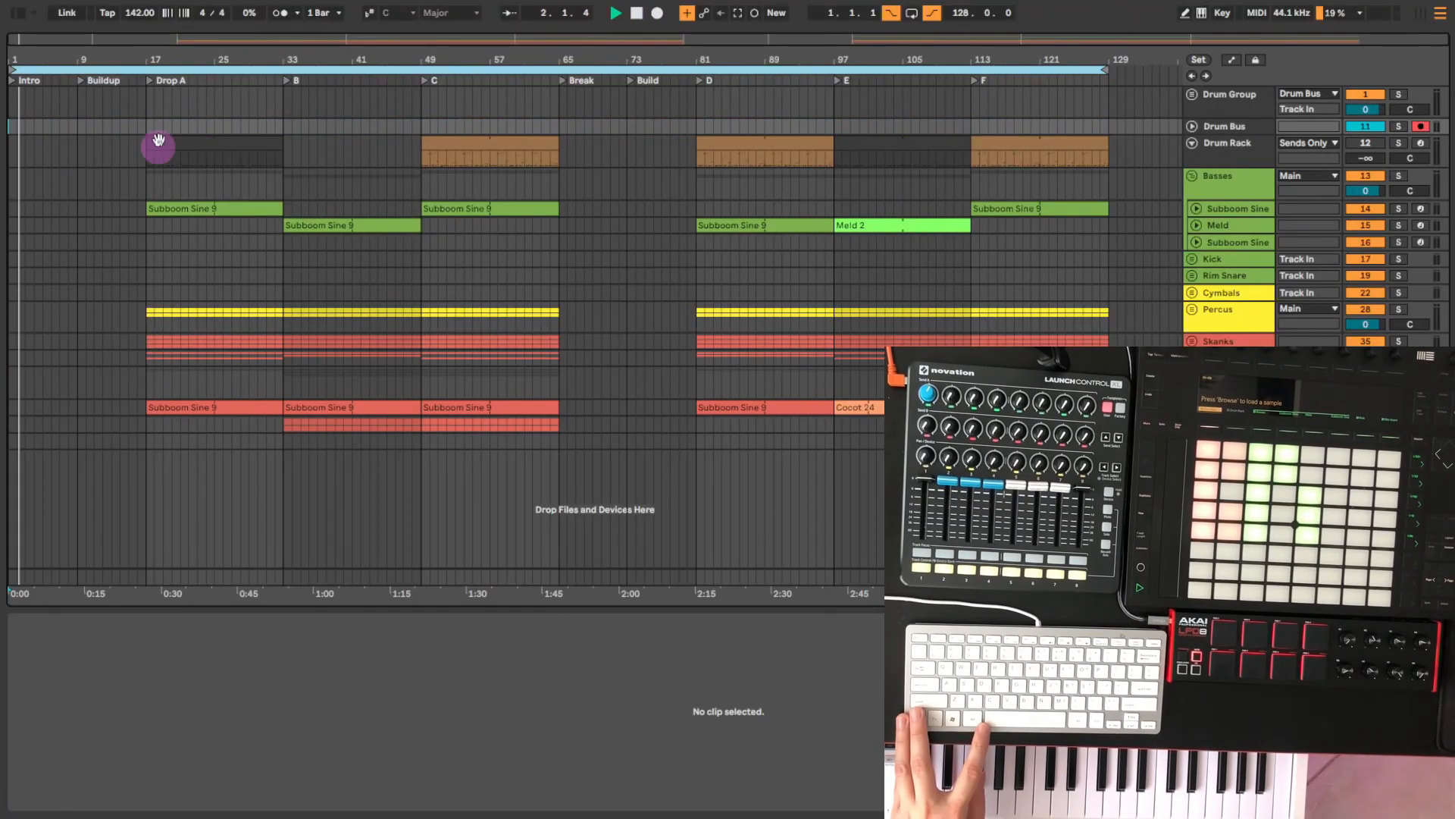
Audition the arrangement from the starts of Drop A, section B and section C
left_click(150, 81)
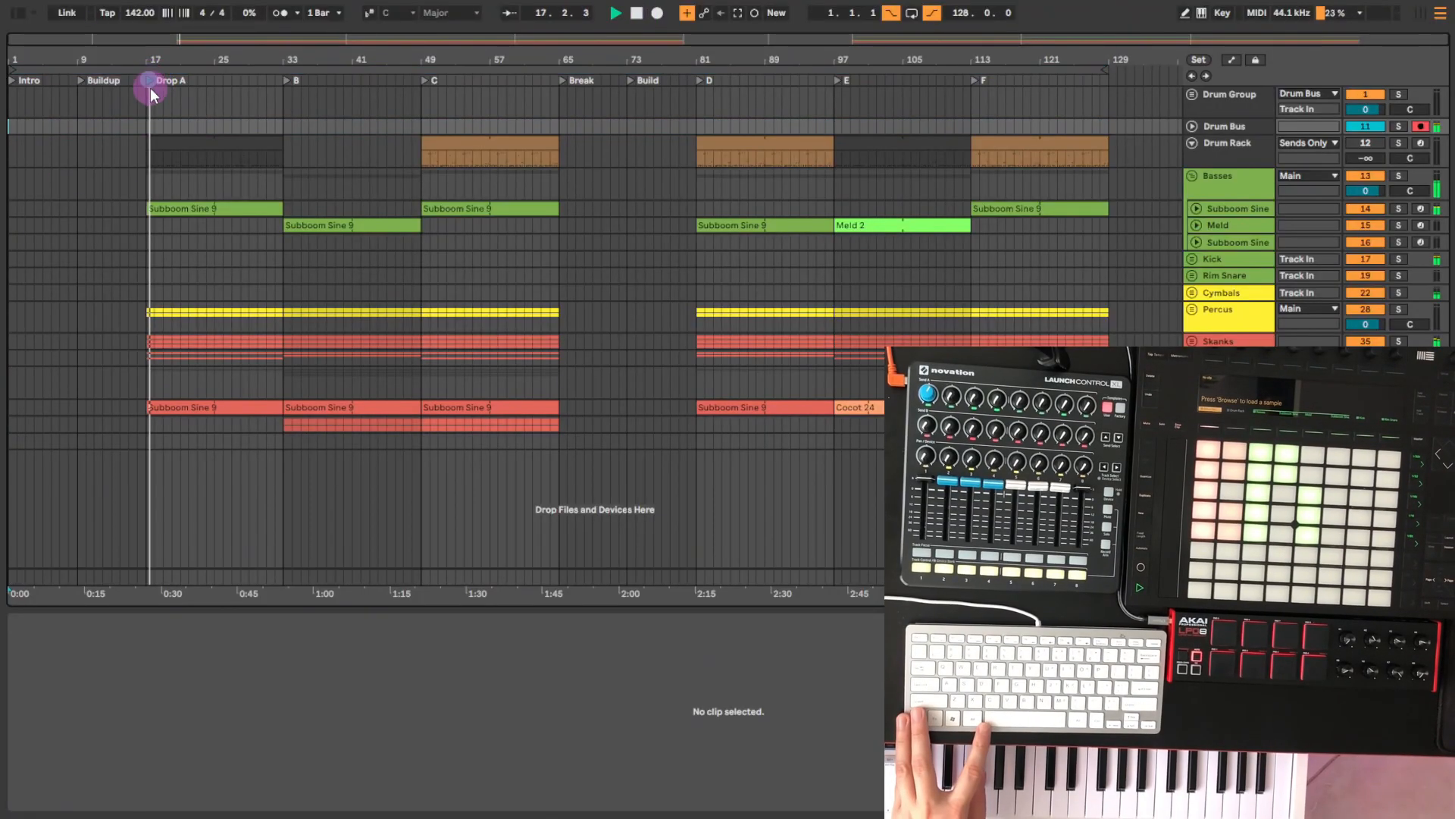
left_click(150, 84)
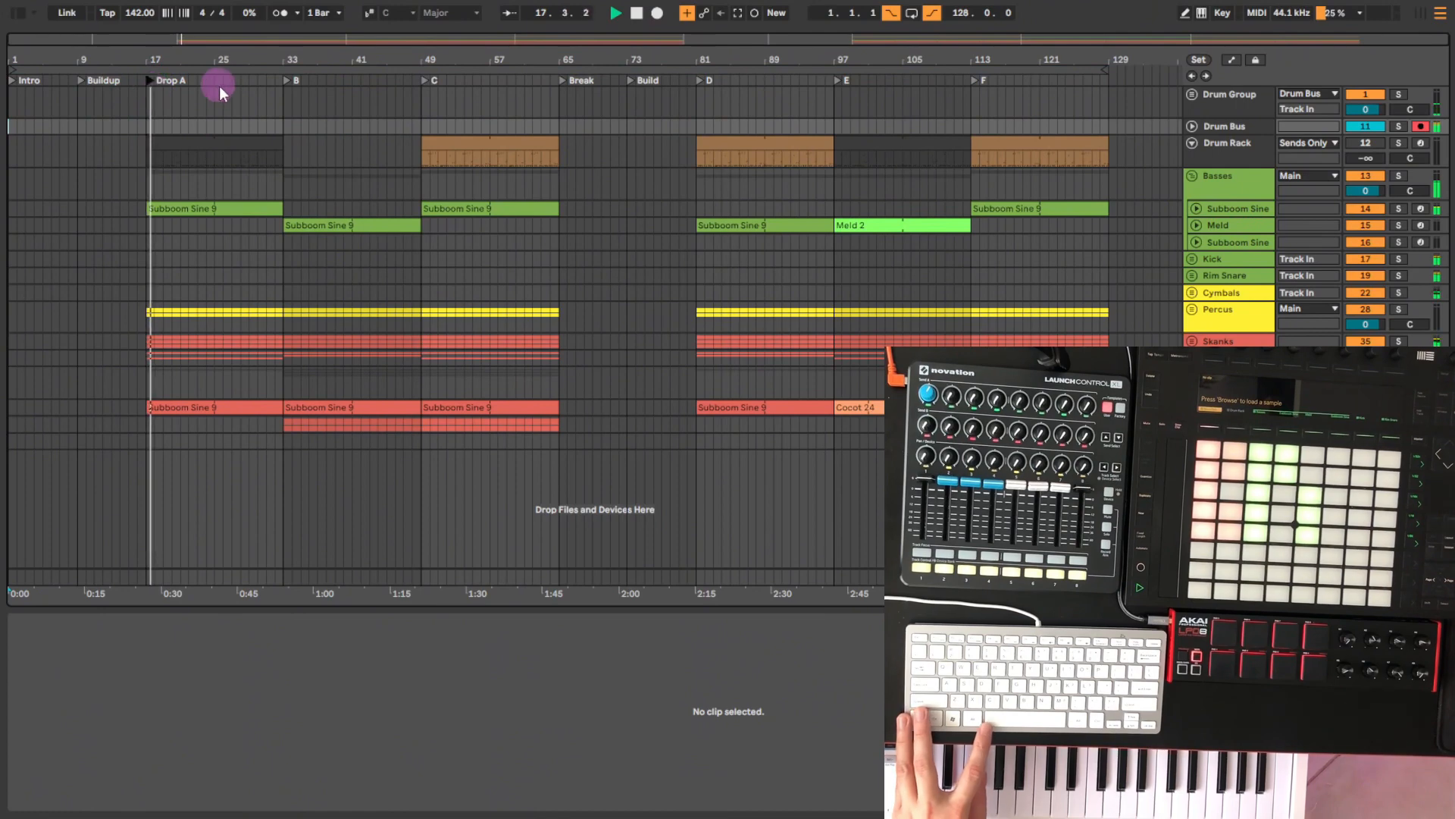
left_click(286, 82)
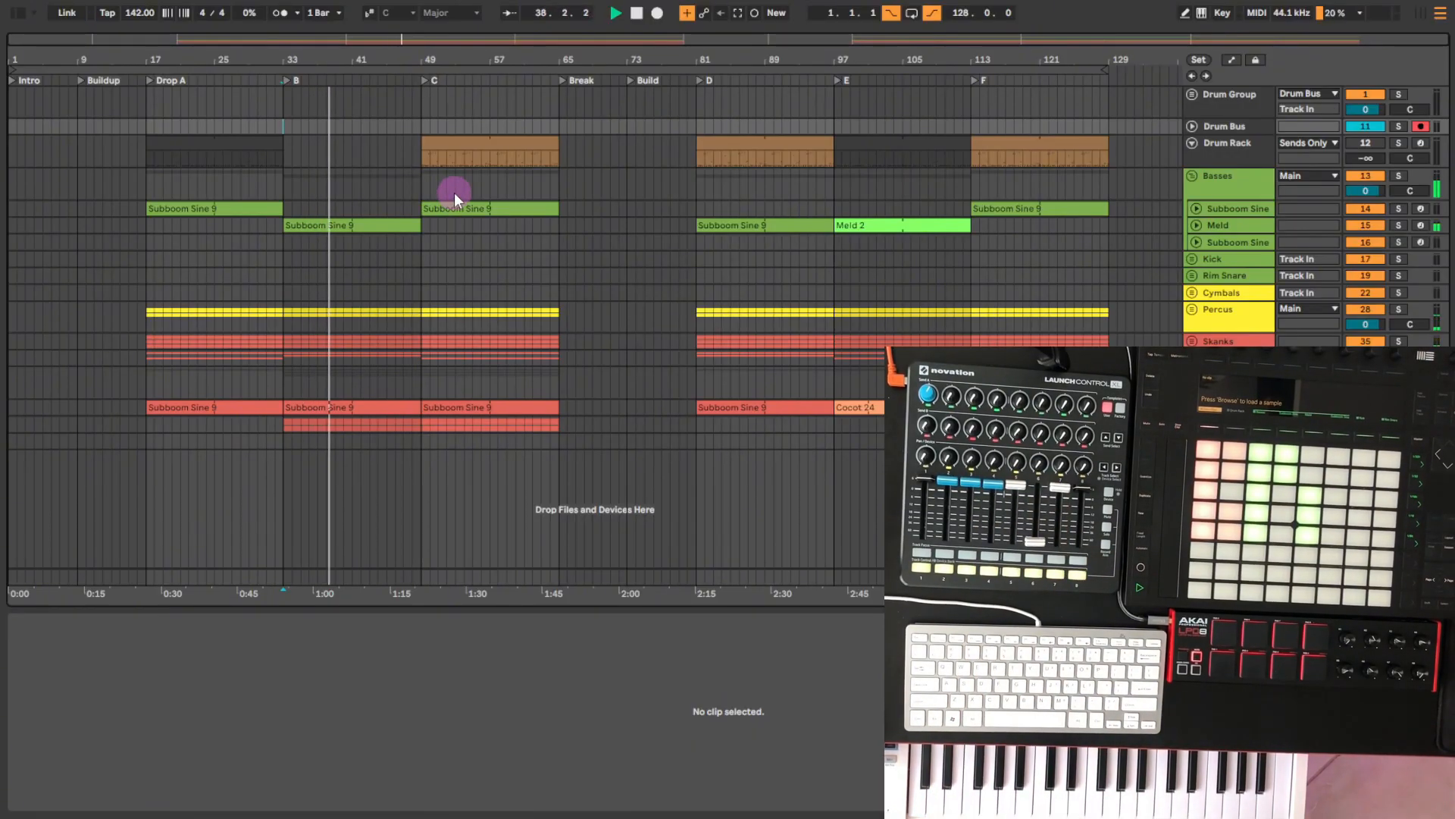
left_click(424, 79)
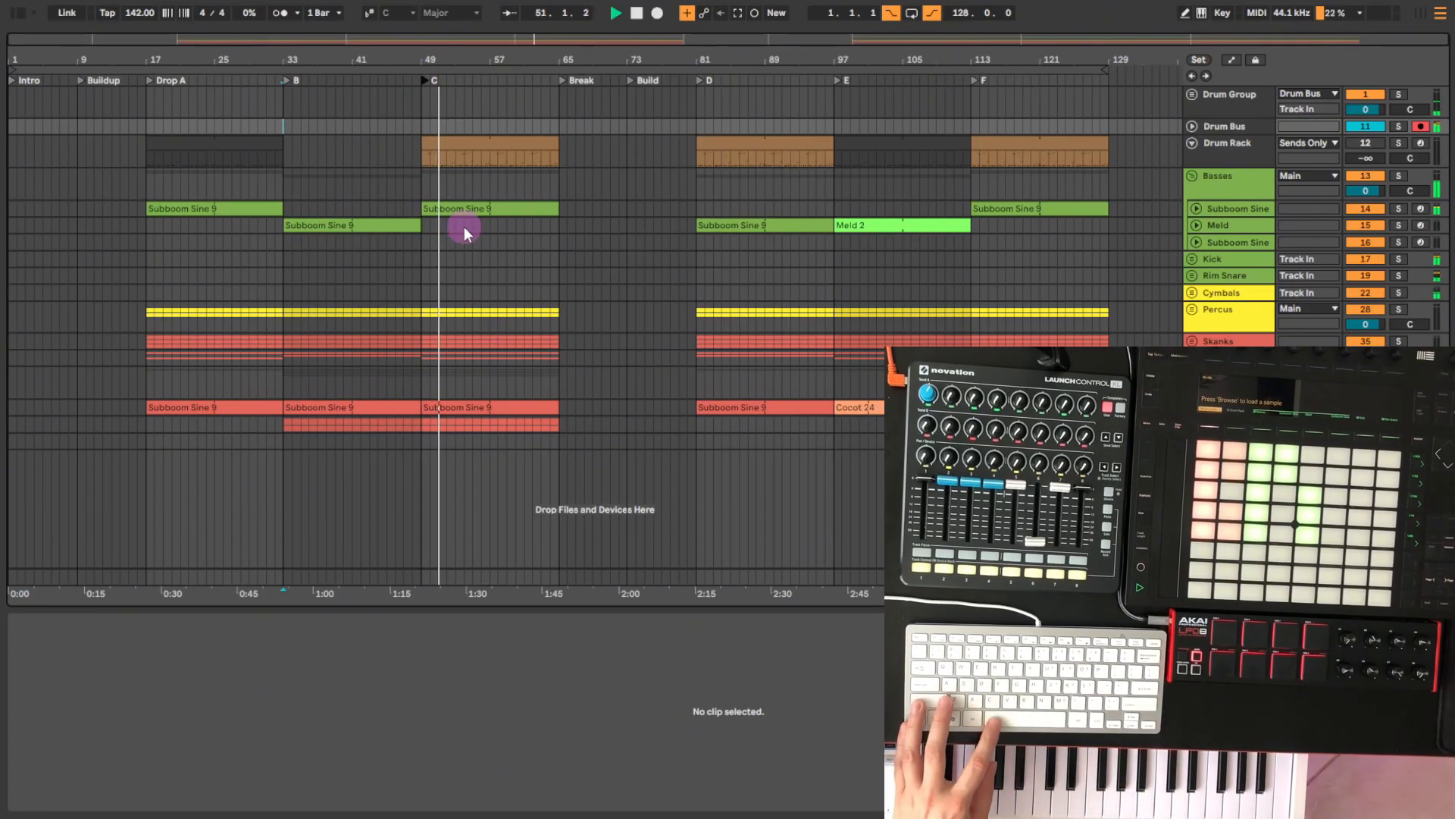
Move the section C Subboom Sine bass clip down to the Meld track and audition section C
left_click_drag(465, 210, 463, 224)
key("space")
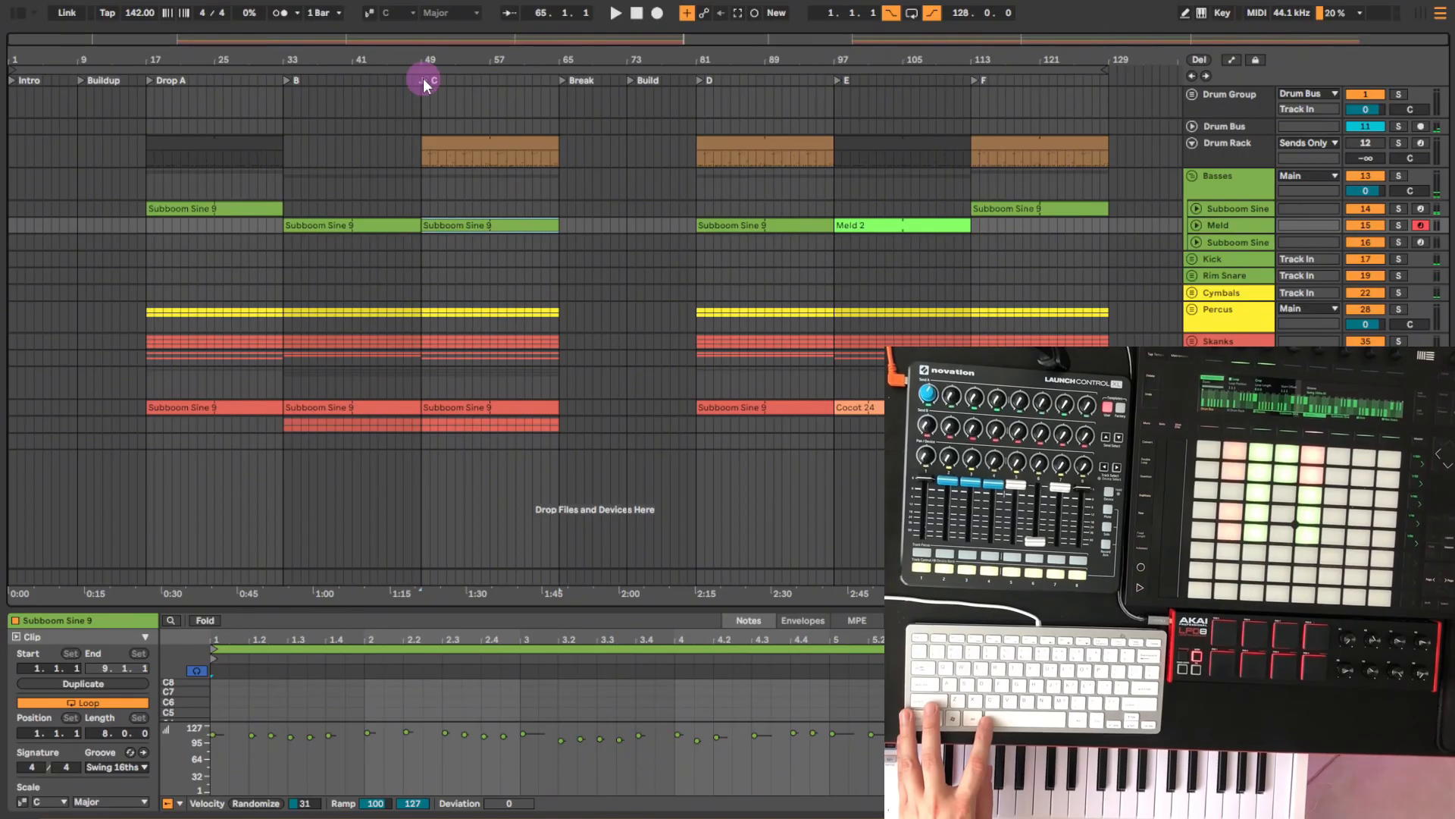
left_click(423, 79)
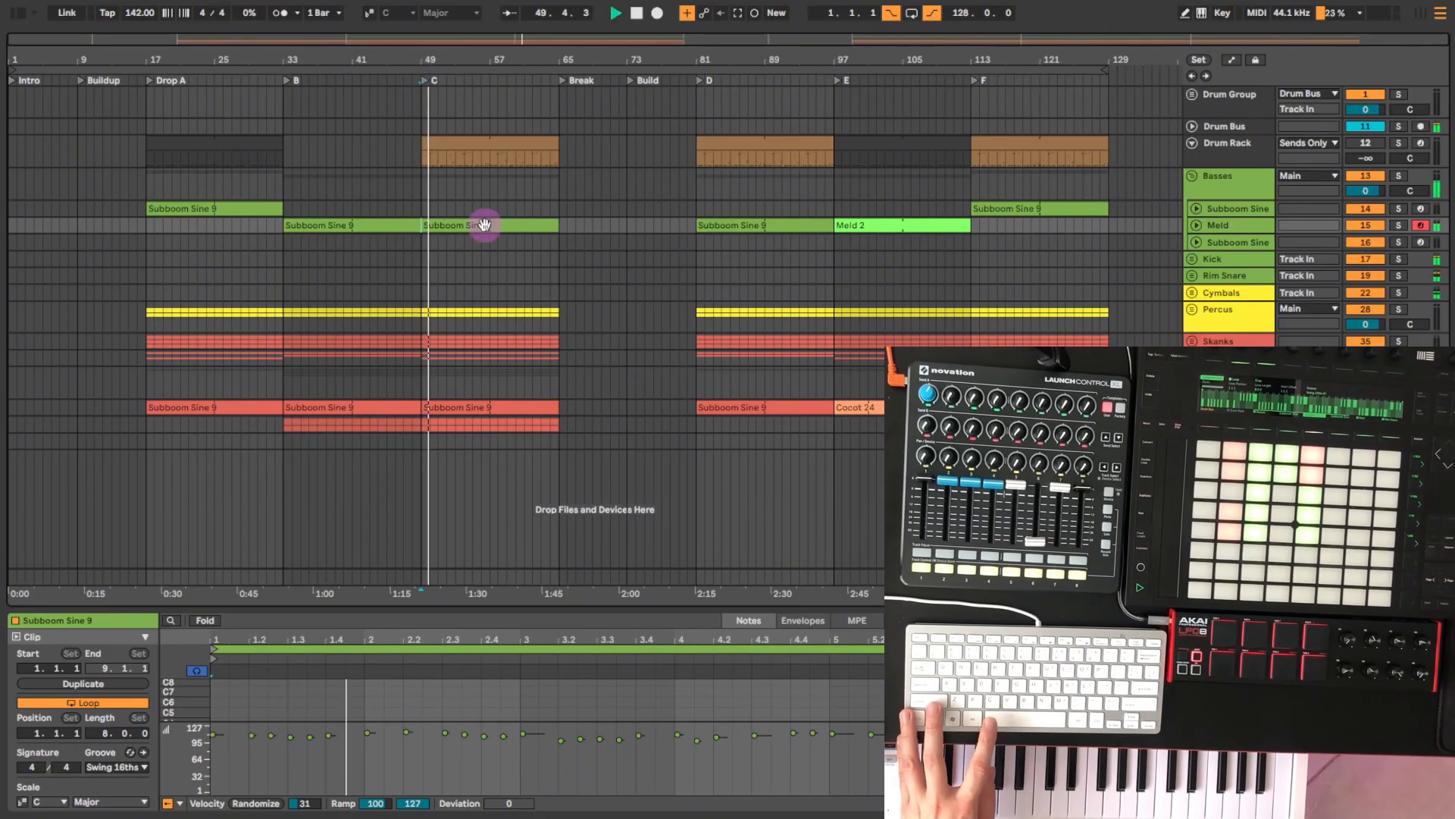
Replace the section C bass clip on the Meld track with a copy of section D's clip and audition it
key("space")
left_click(748, 224)
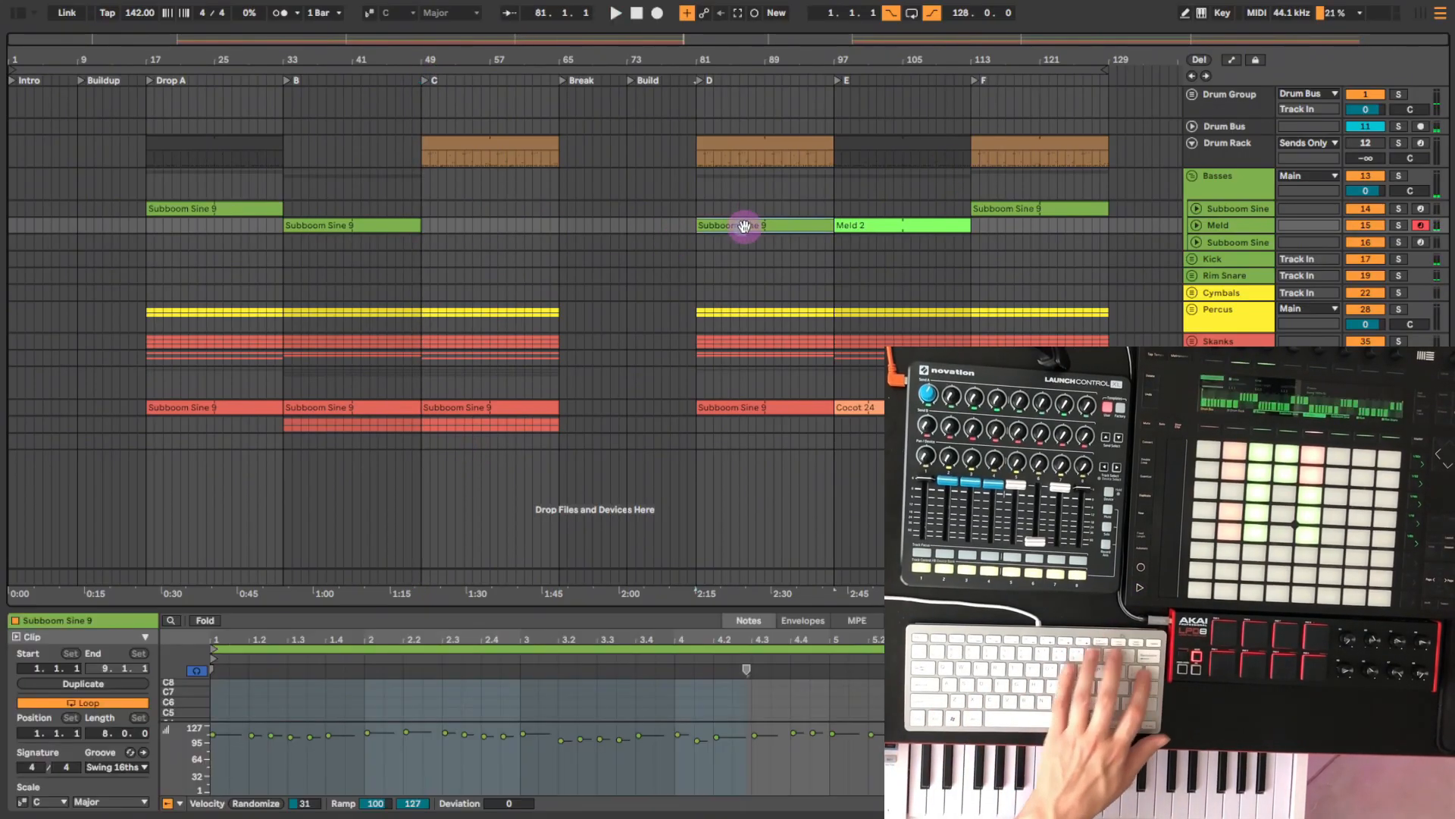
left_click(475, 226)
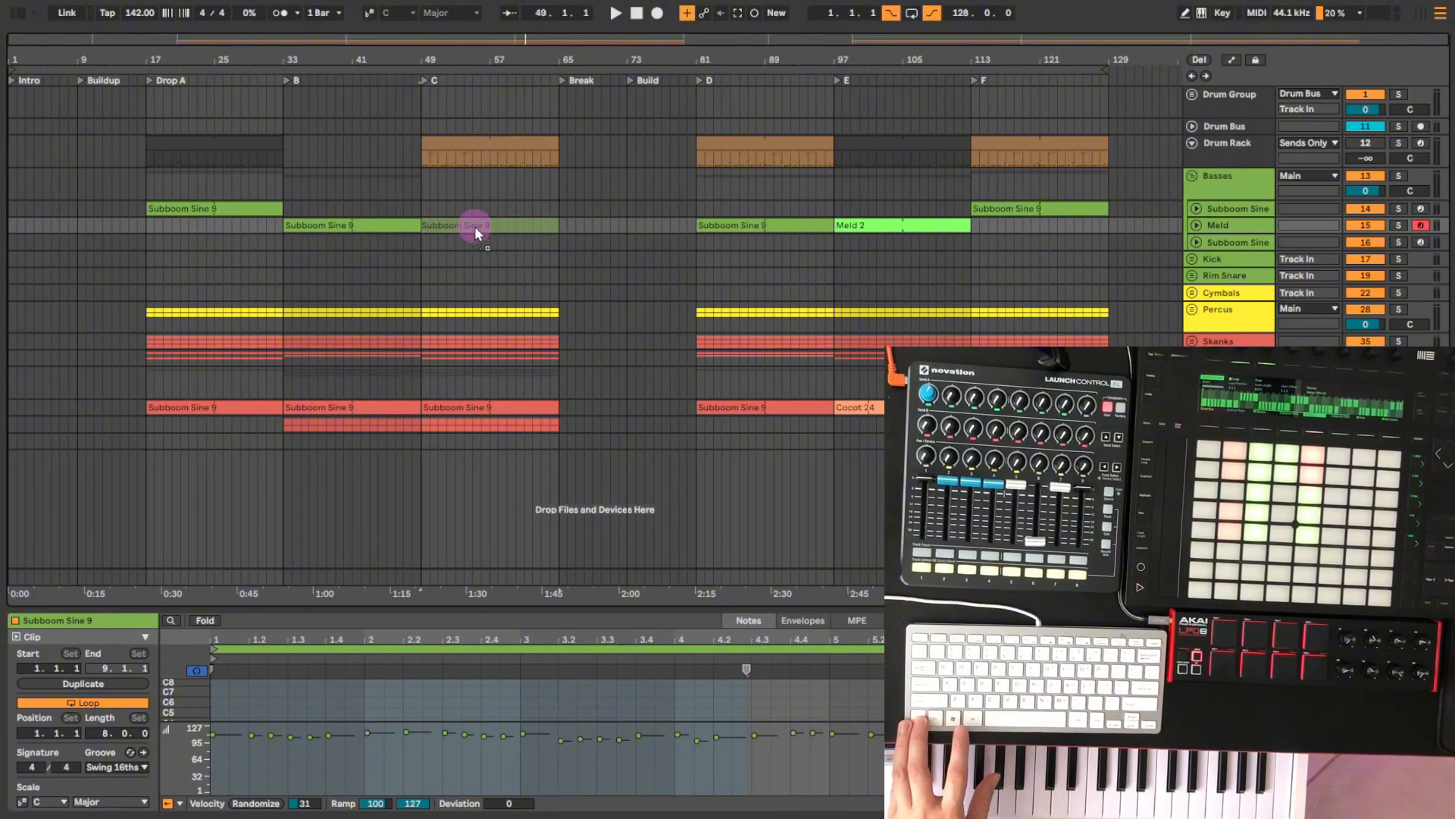
left_click(423, 79)
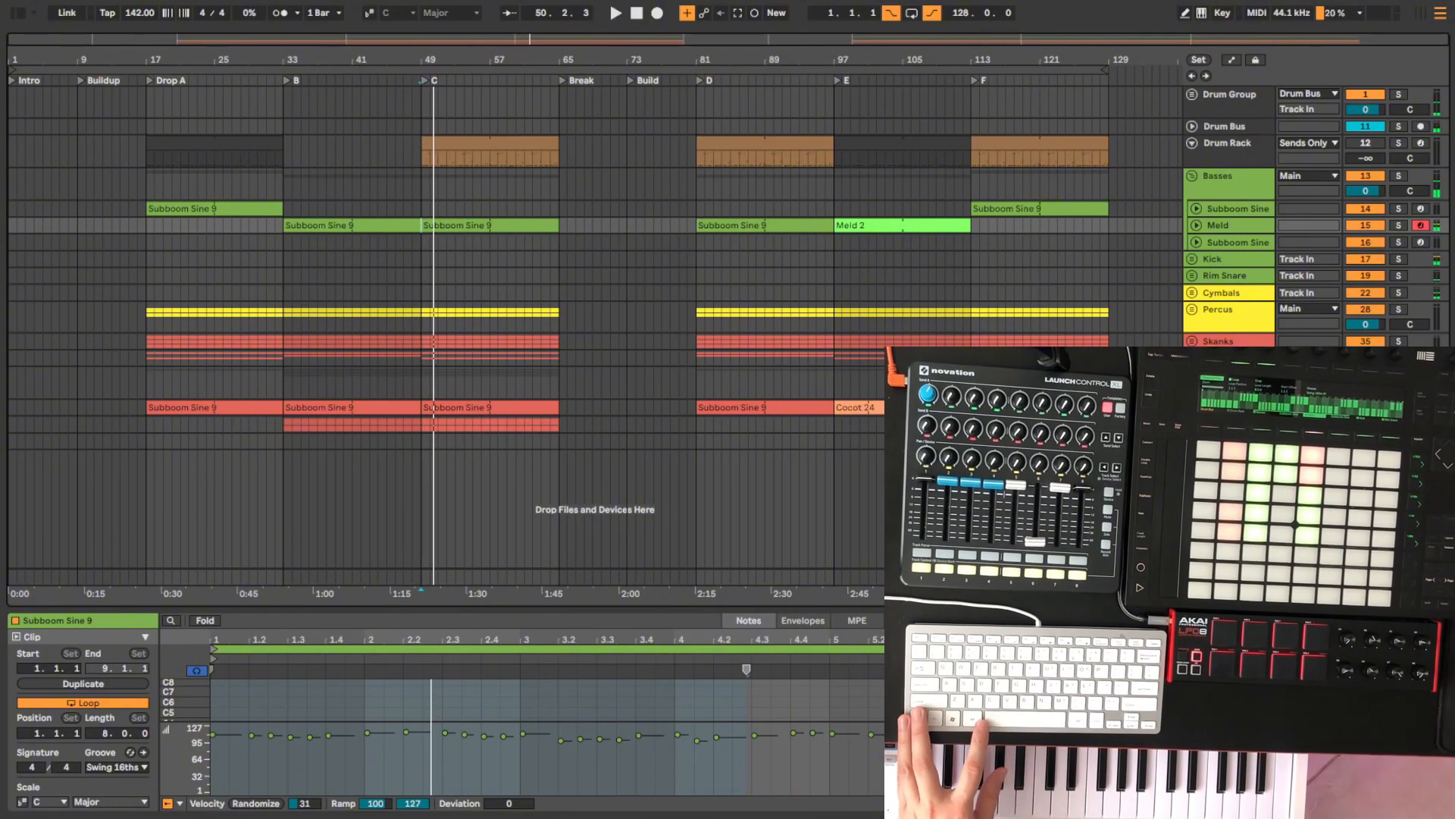
Unfold the group with the flute and Solina tracks and copy their section B clips into Drop A at bar 17
left_click(1192, 425)
left_click(347, 488)
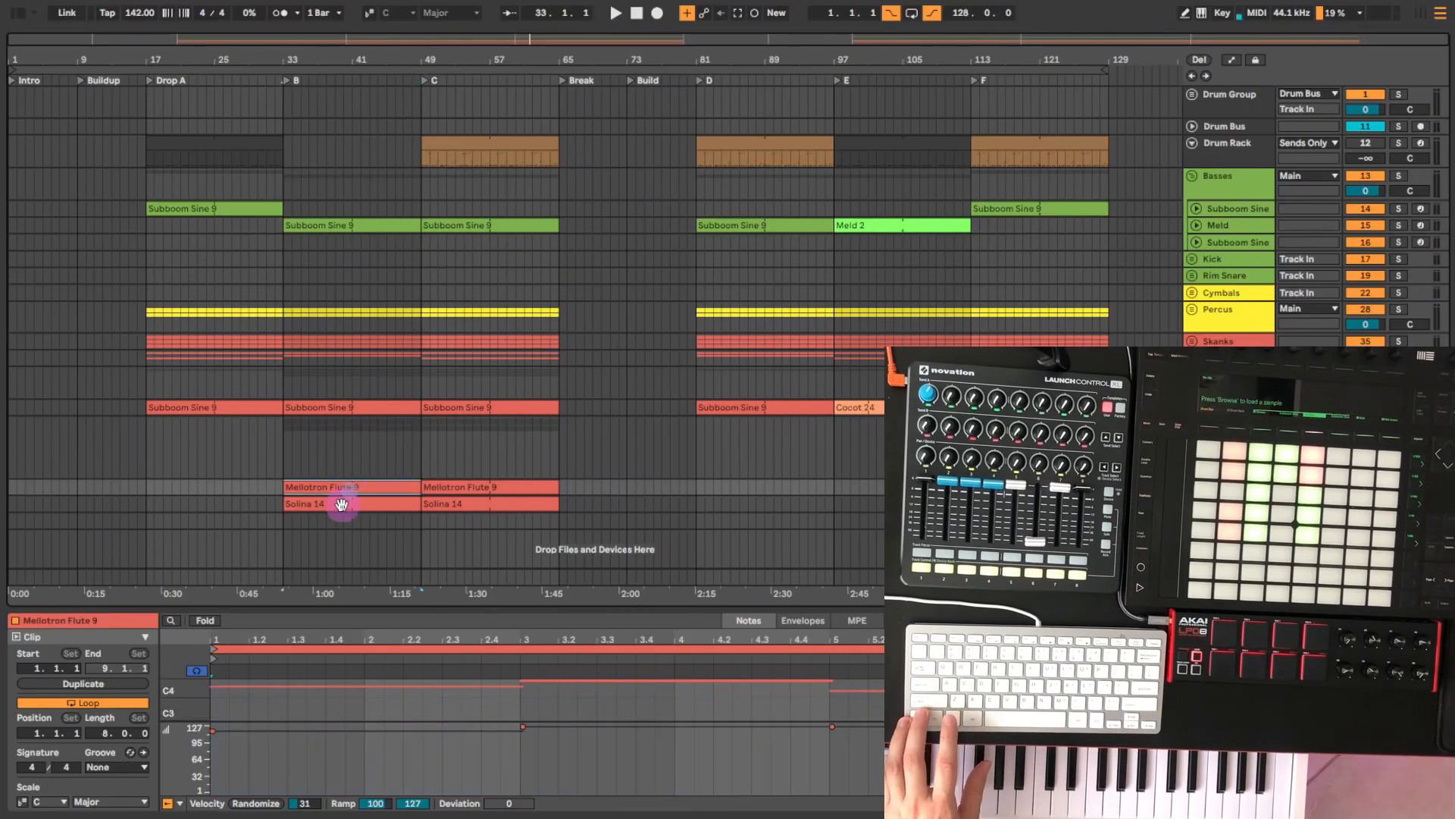
left_click(341, 503, "shift")
left_click_drag(341, 504, 212, 491)
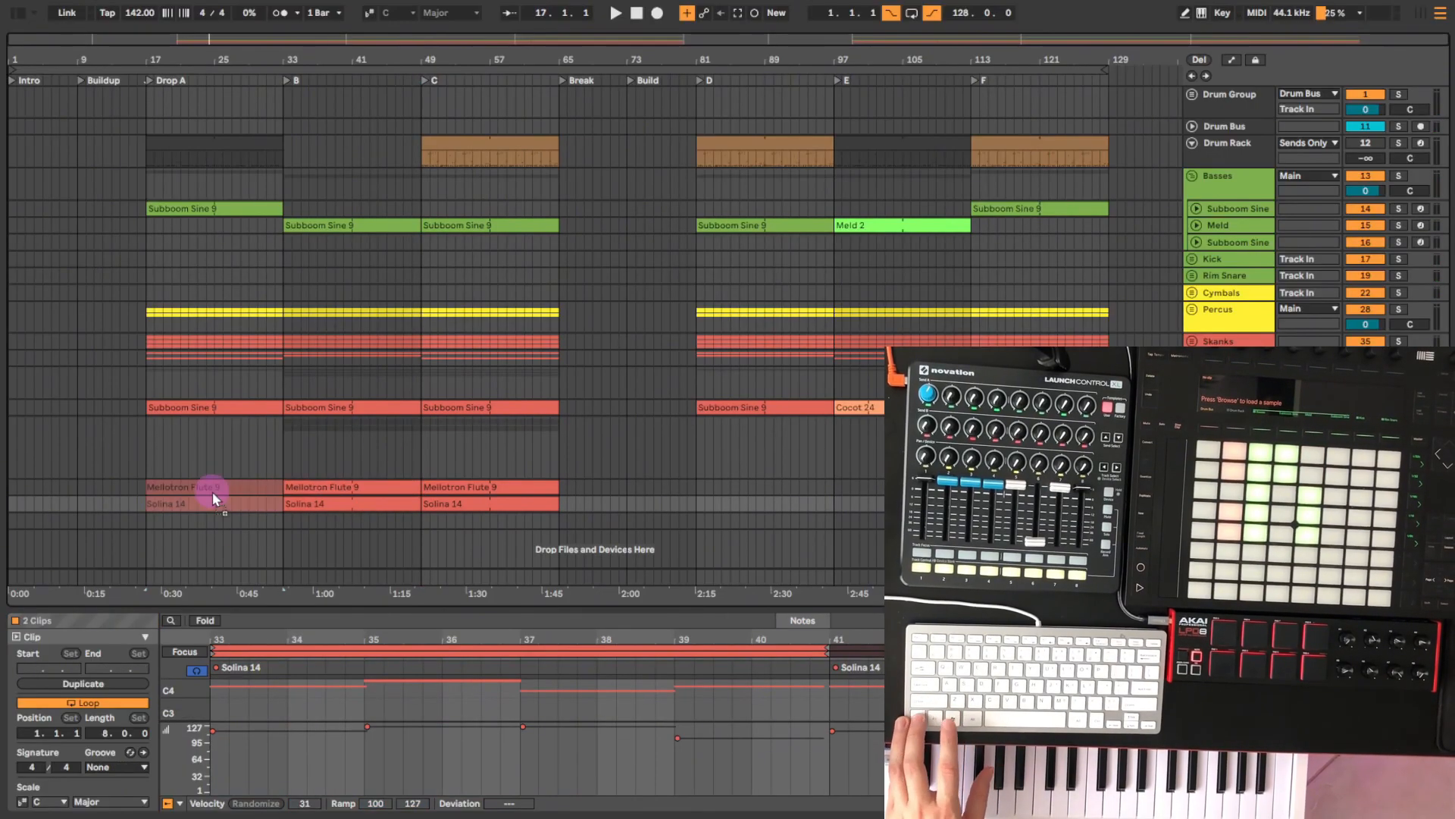
Delete the Mellotron Flute and Solina clips from section C
left_click(457, 486)
key("Delete")
left_click(468, 503)
key("Delete")
Play from Drop A and lower the EQ Eight output gain on the flute and Solina group to -5 dB
left_click(149, 81)
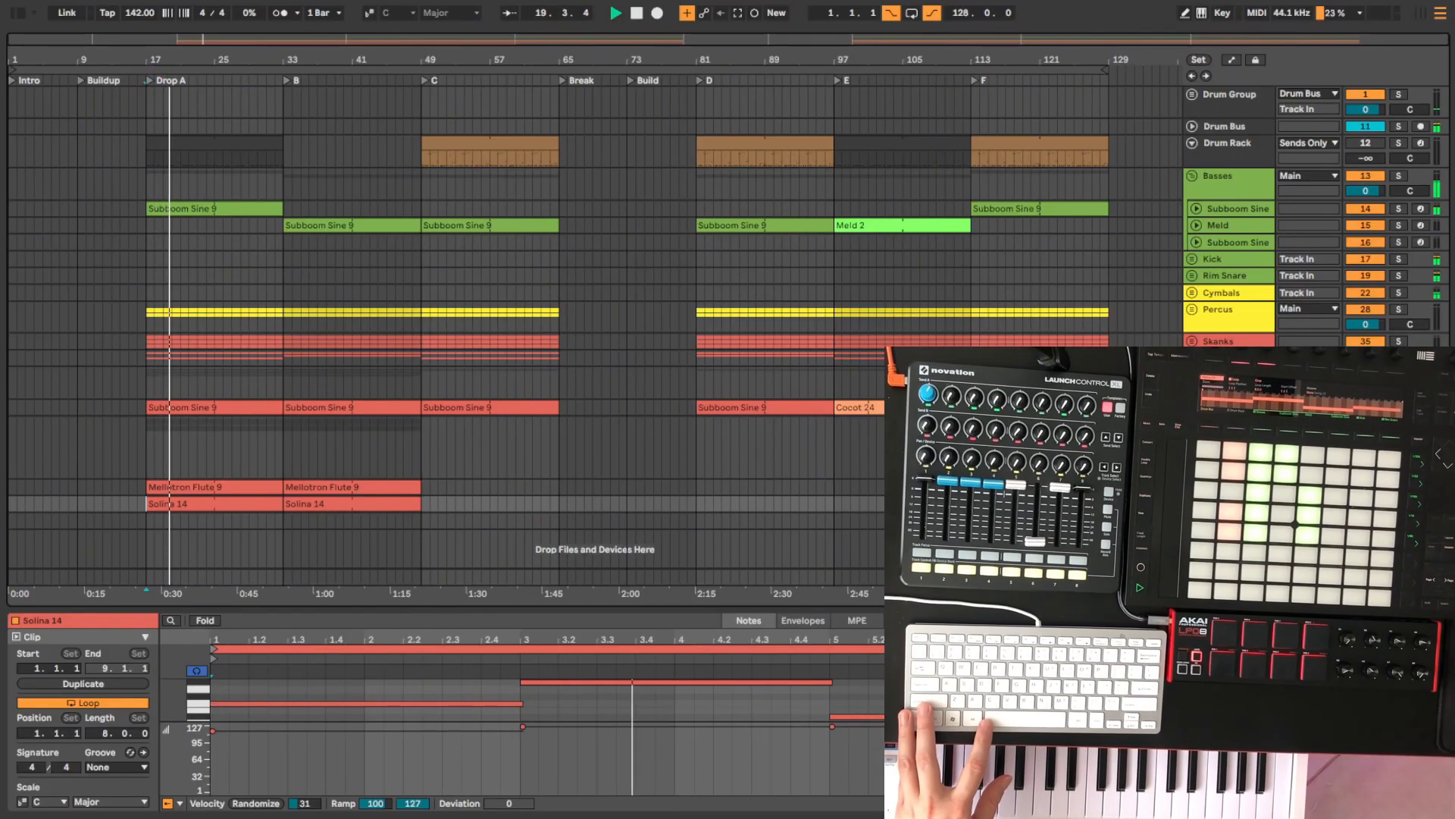
left_click_drag(1230, 478, 1230, 448)
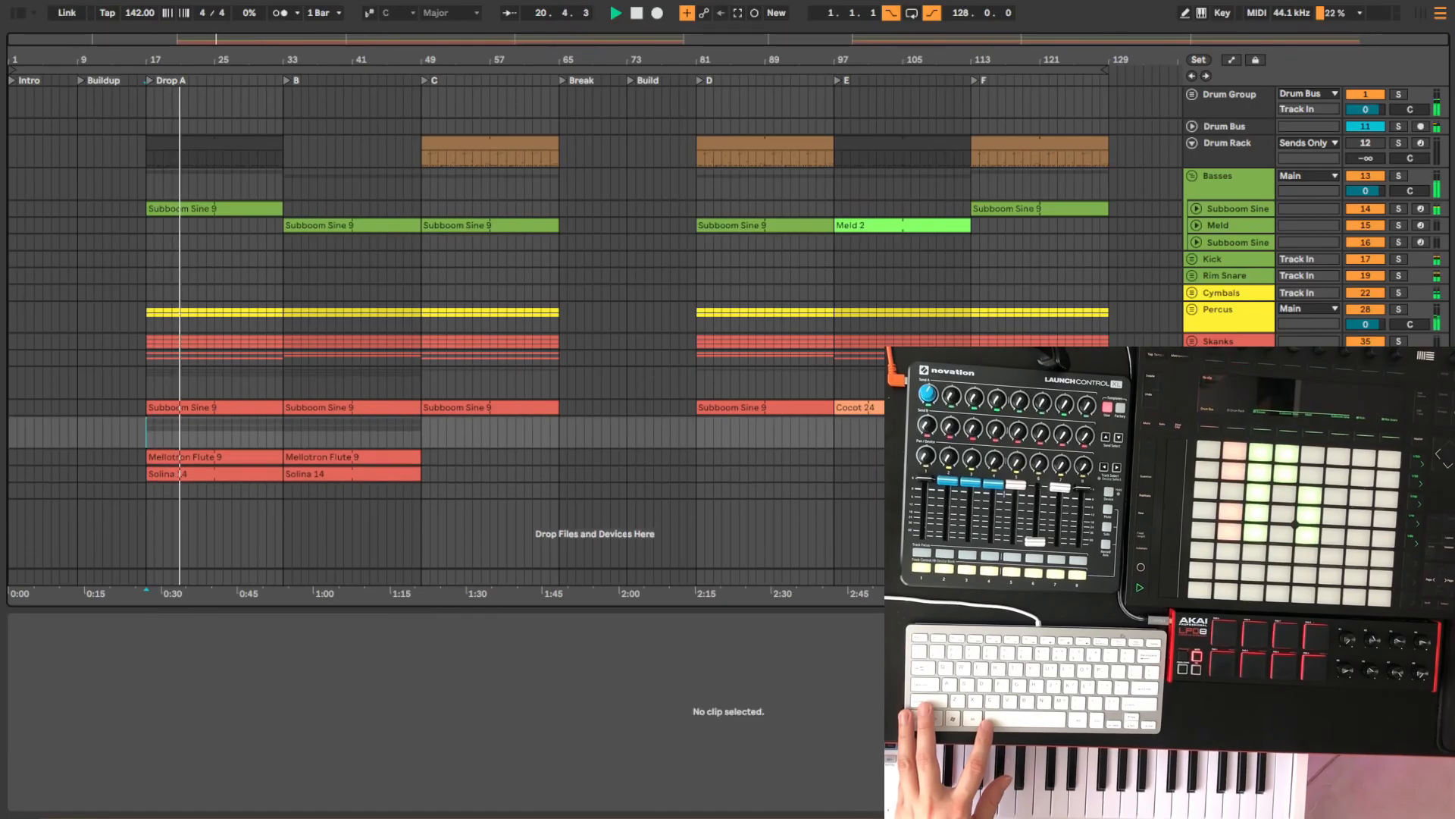
double_click(1229, 423)
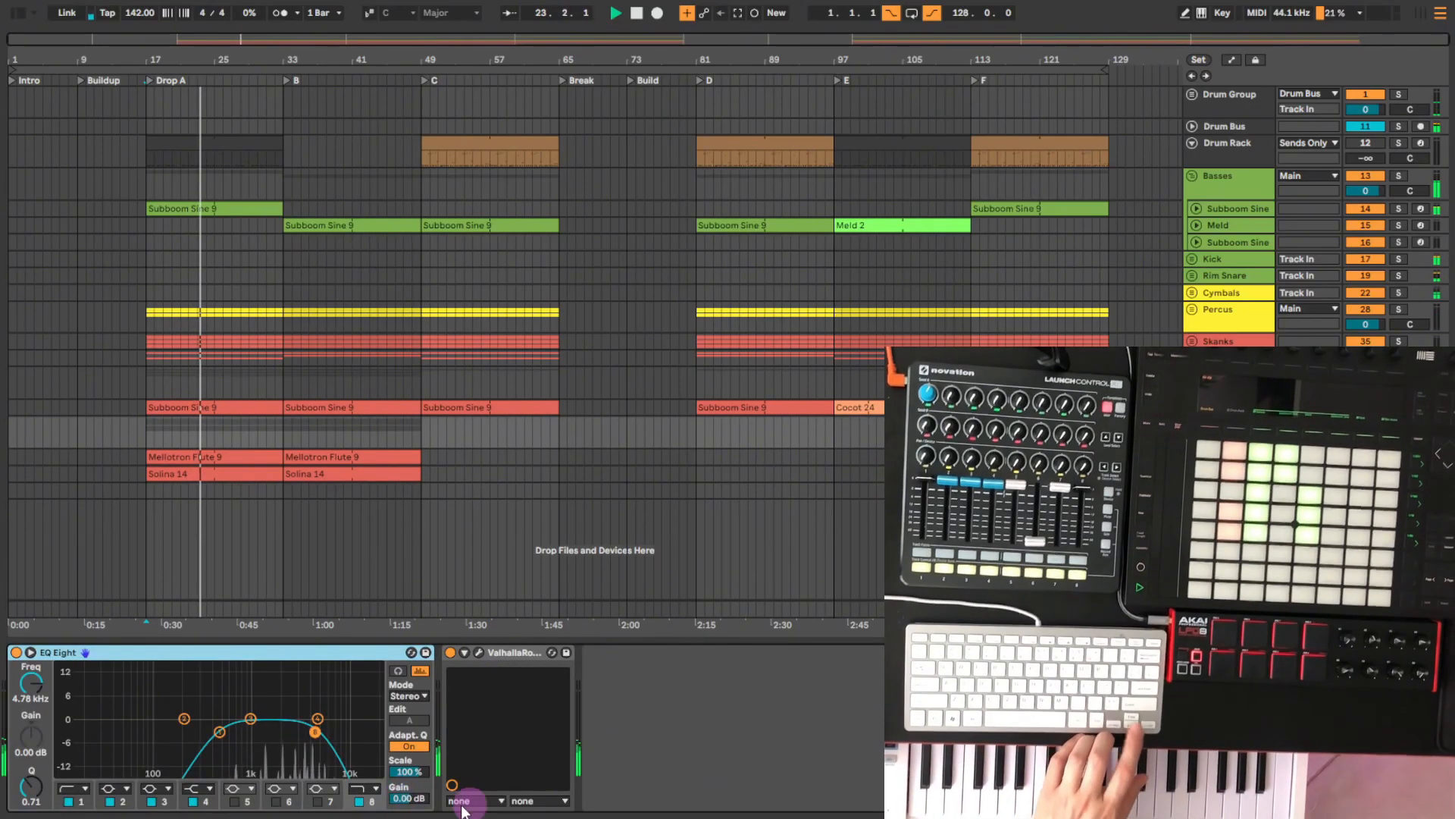
left_click(410, 798)
key("Down")
key("Down")
key("Down")
key("Down")
left_click(636, 13)
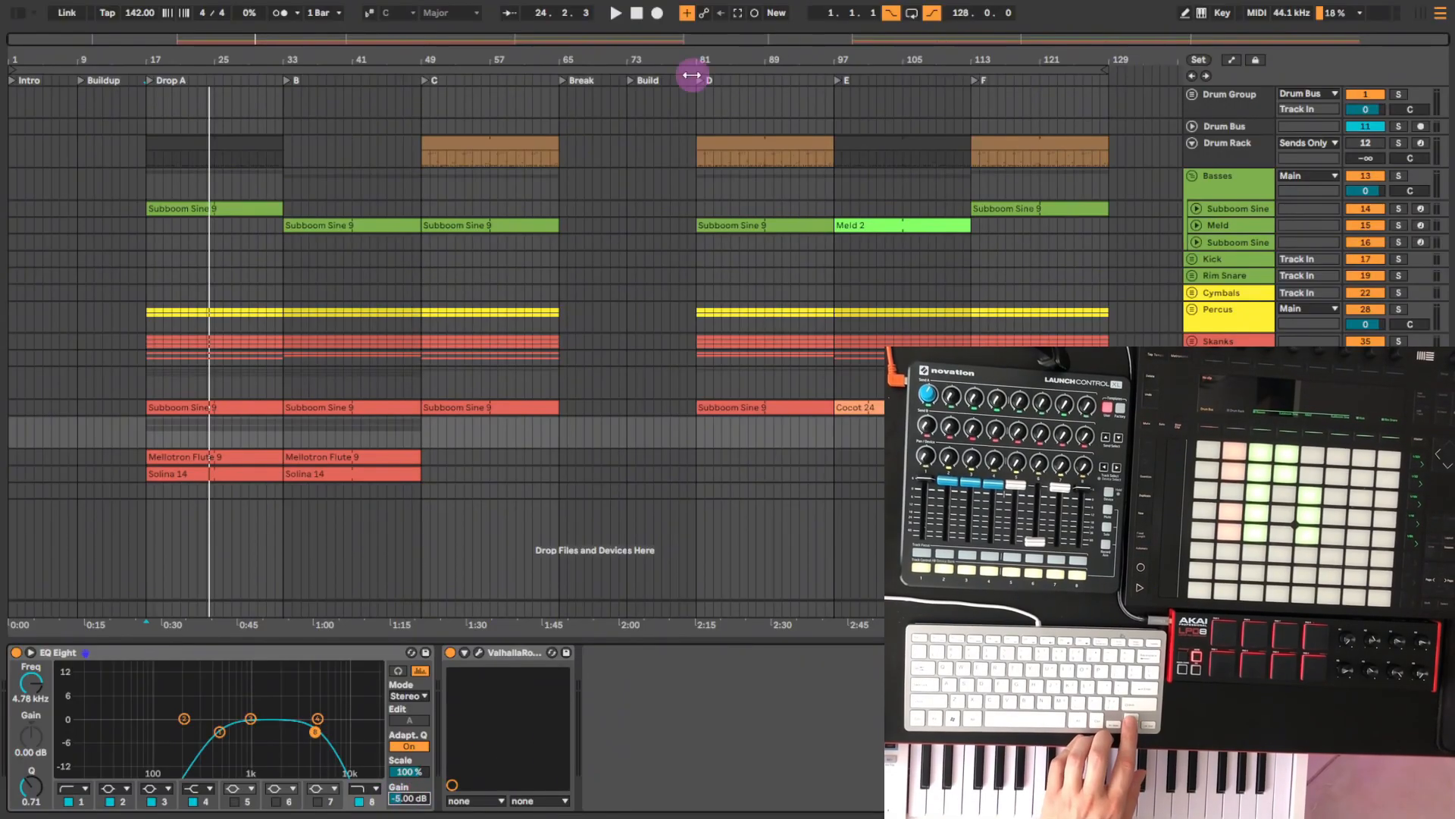
Replay from Drop A, set the group's EQ Eight output gain to -3 dB and audition on from section B
left_click(639, 15)
left_click(617, 14)
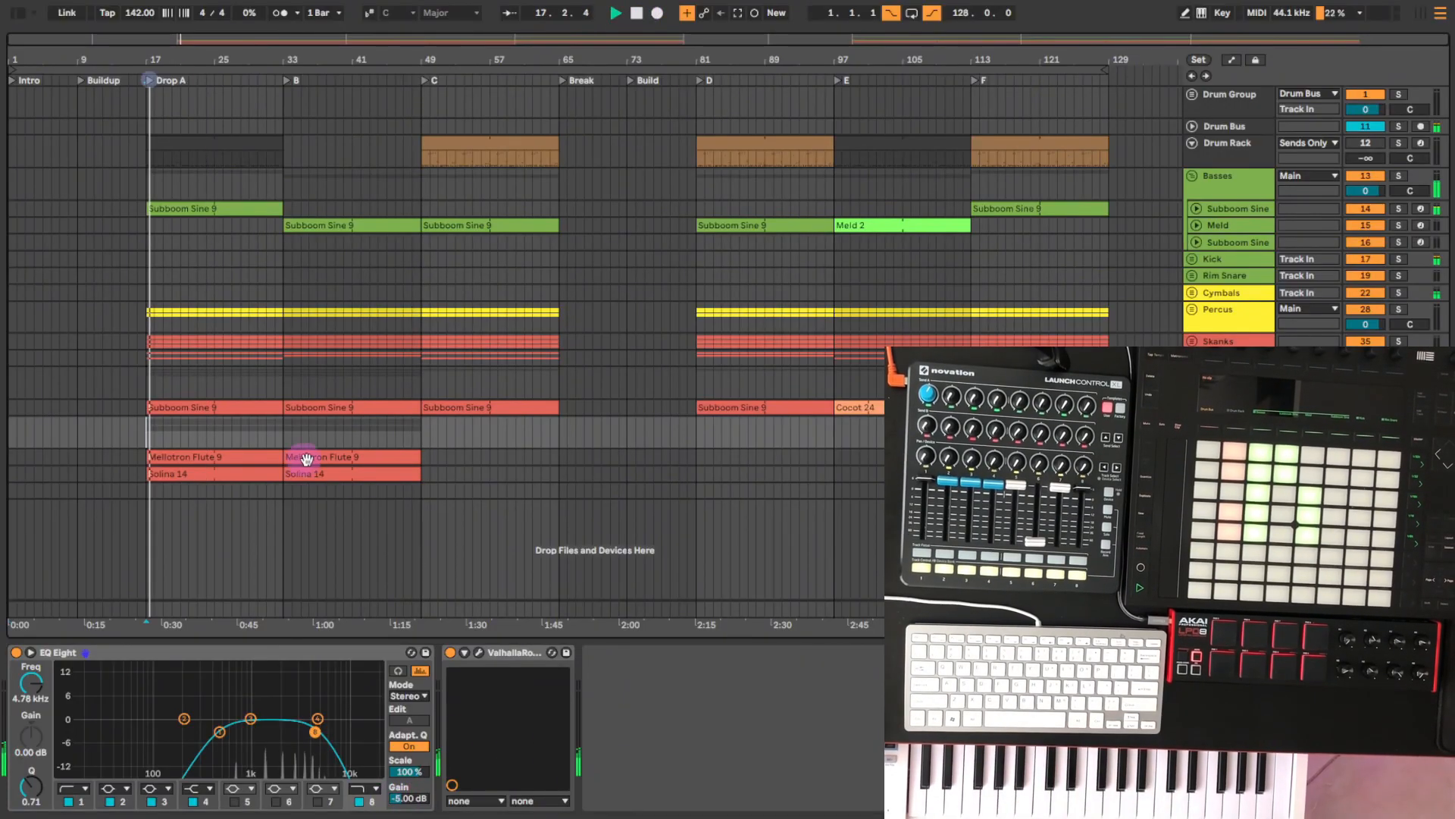
left_click_drag(402, 798, 400, 798)
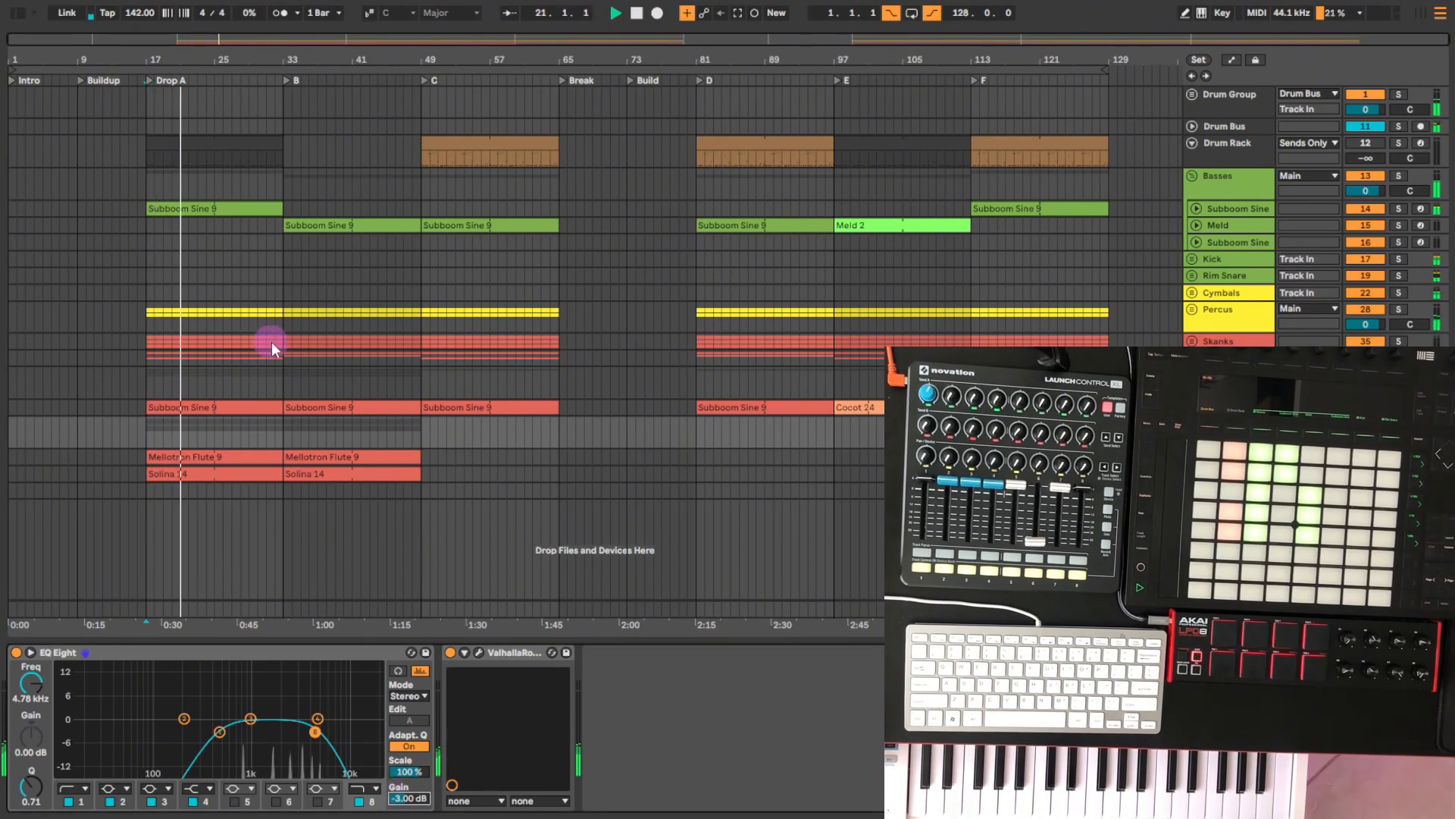
left_click(287, 82)
left_click(436, 84)
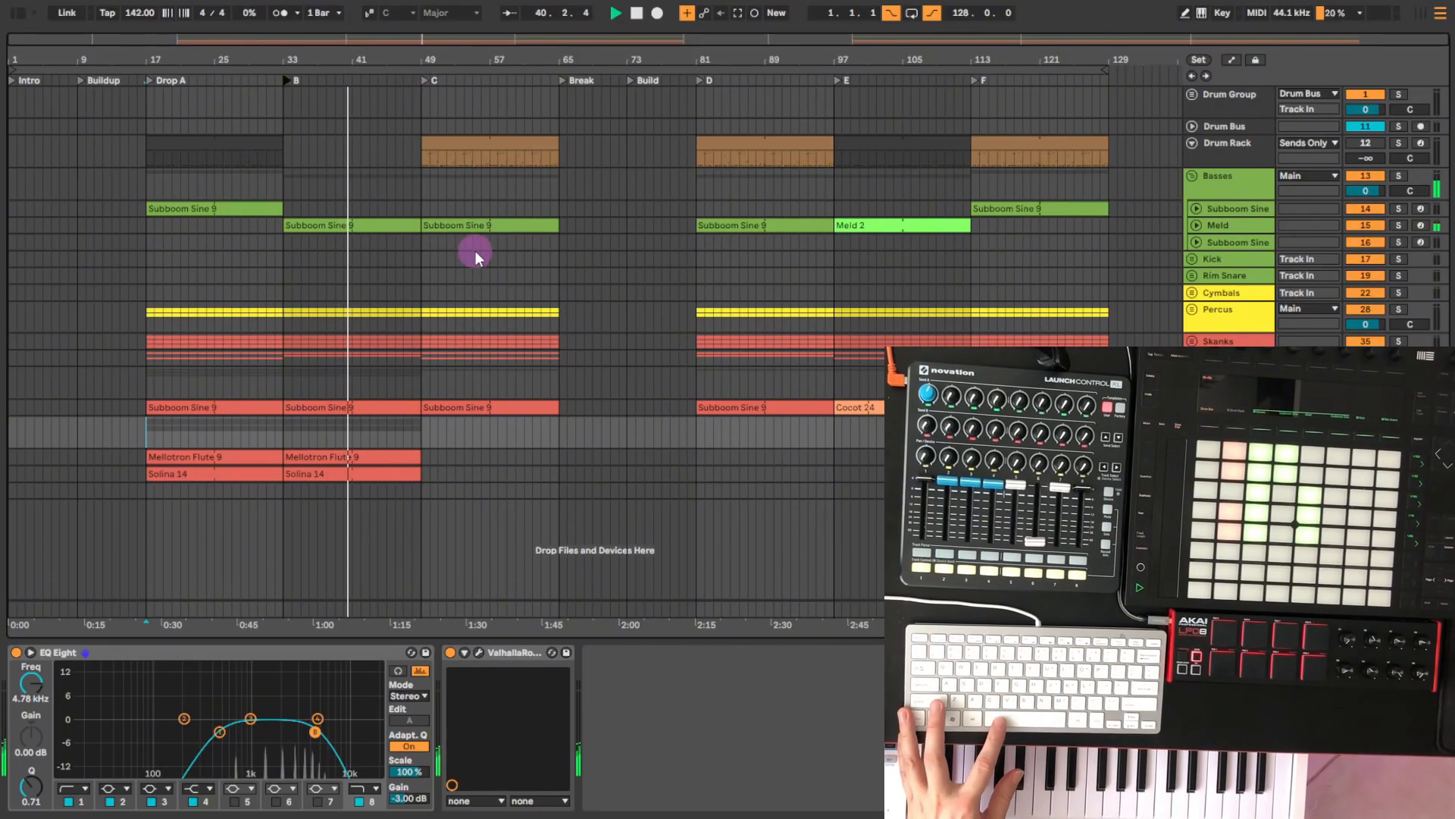
Shorten the section B Mellotron Flute and Solina clips so they end at bar 41
left_click(389, 457)
left_click(399, 473, "shift")
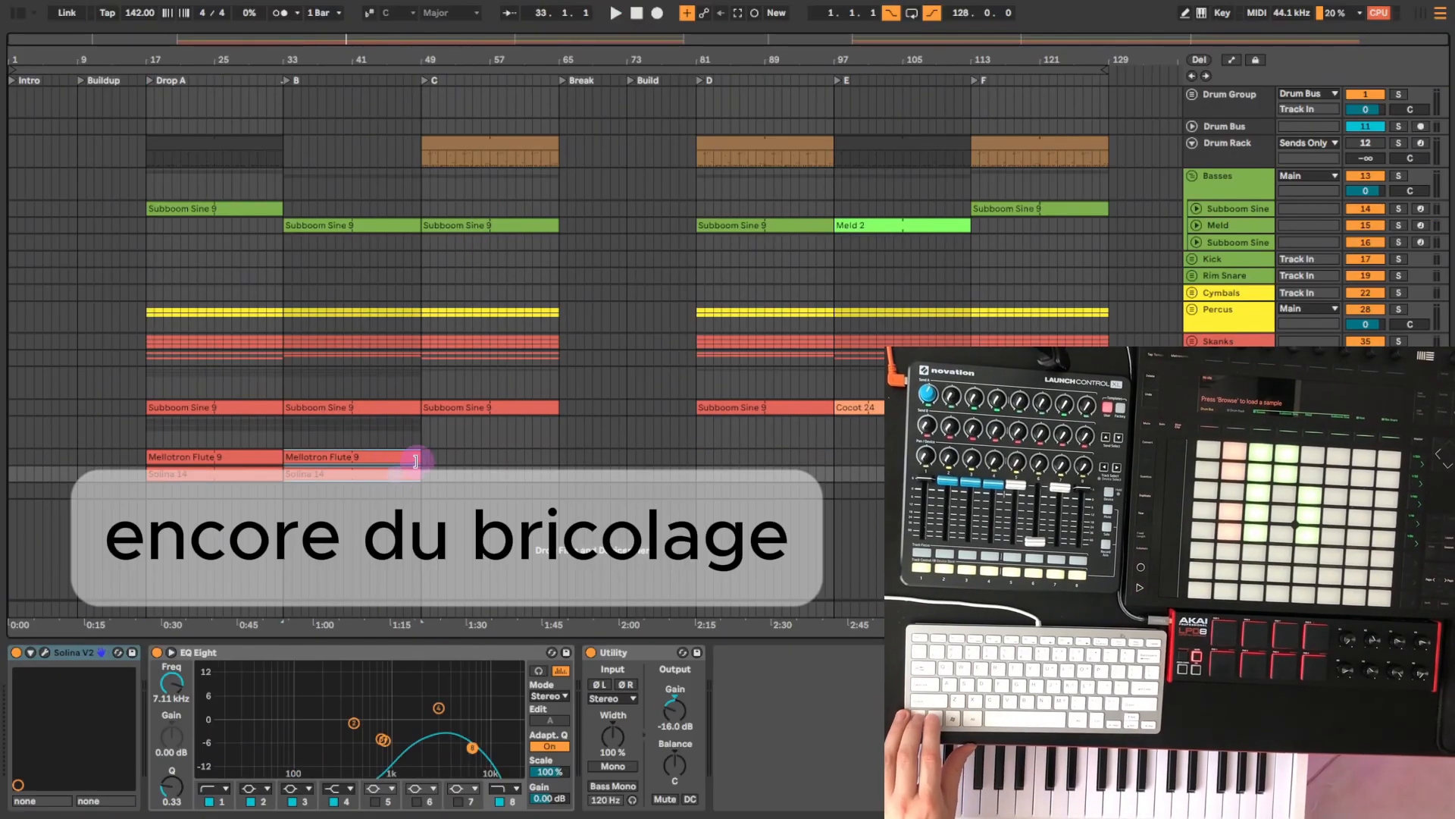
left_click_drag(418, 459, 351, 464)
Move the whole section C content from bars 49–65 to start at bar 41 and play from section B
left_click_drag(440, 69, 536, 69)
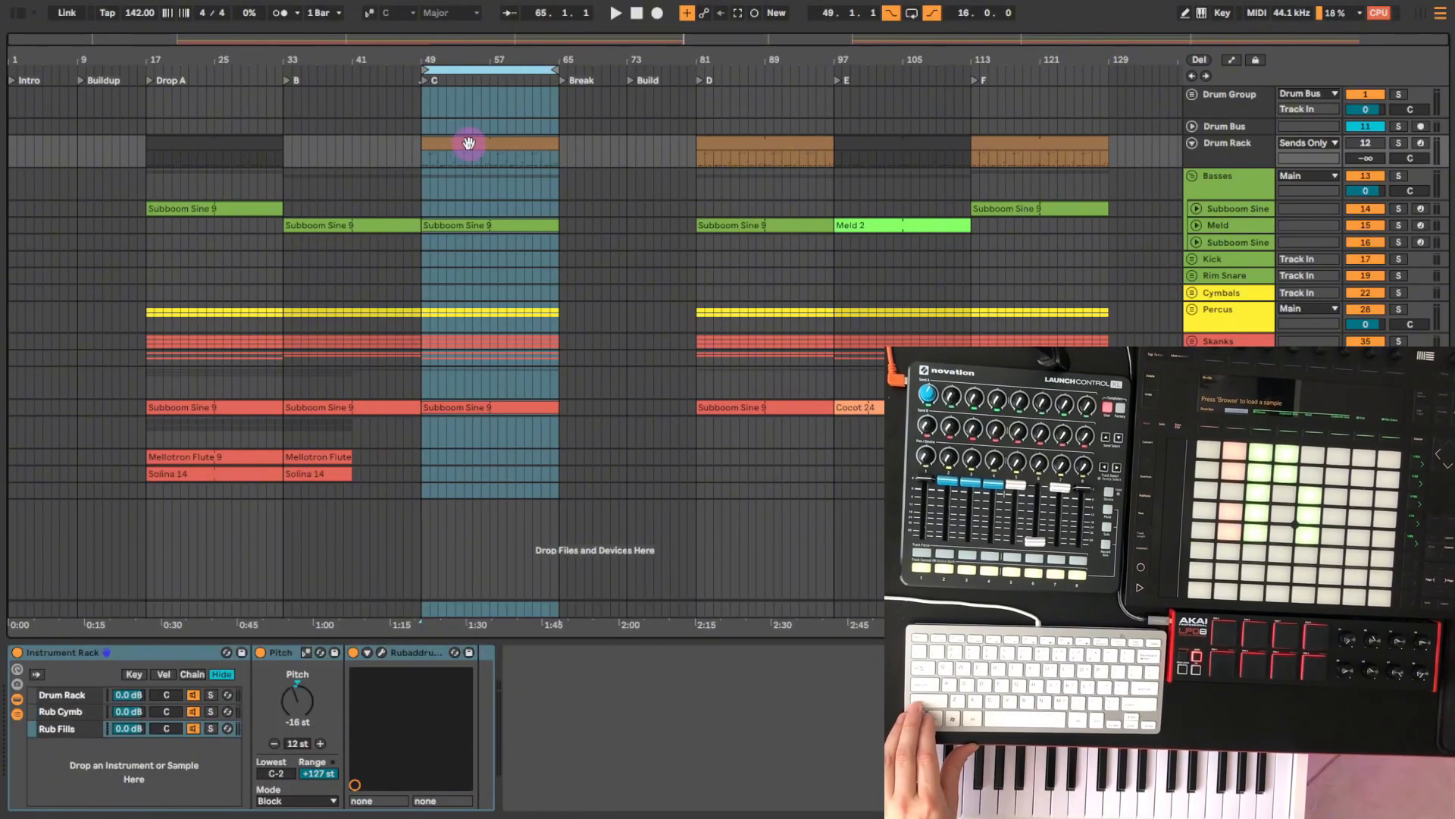
left_click_drag(468, 144, 397, 143)
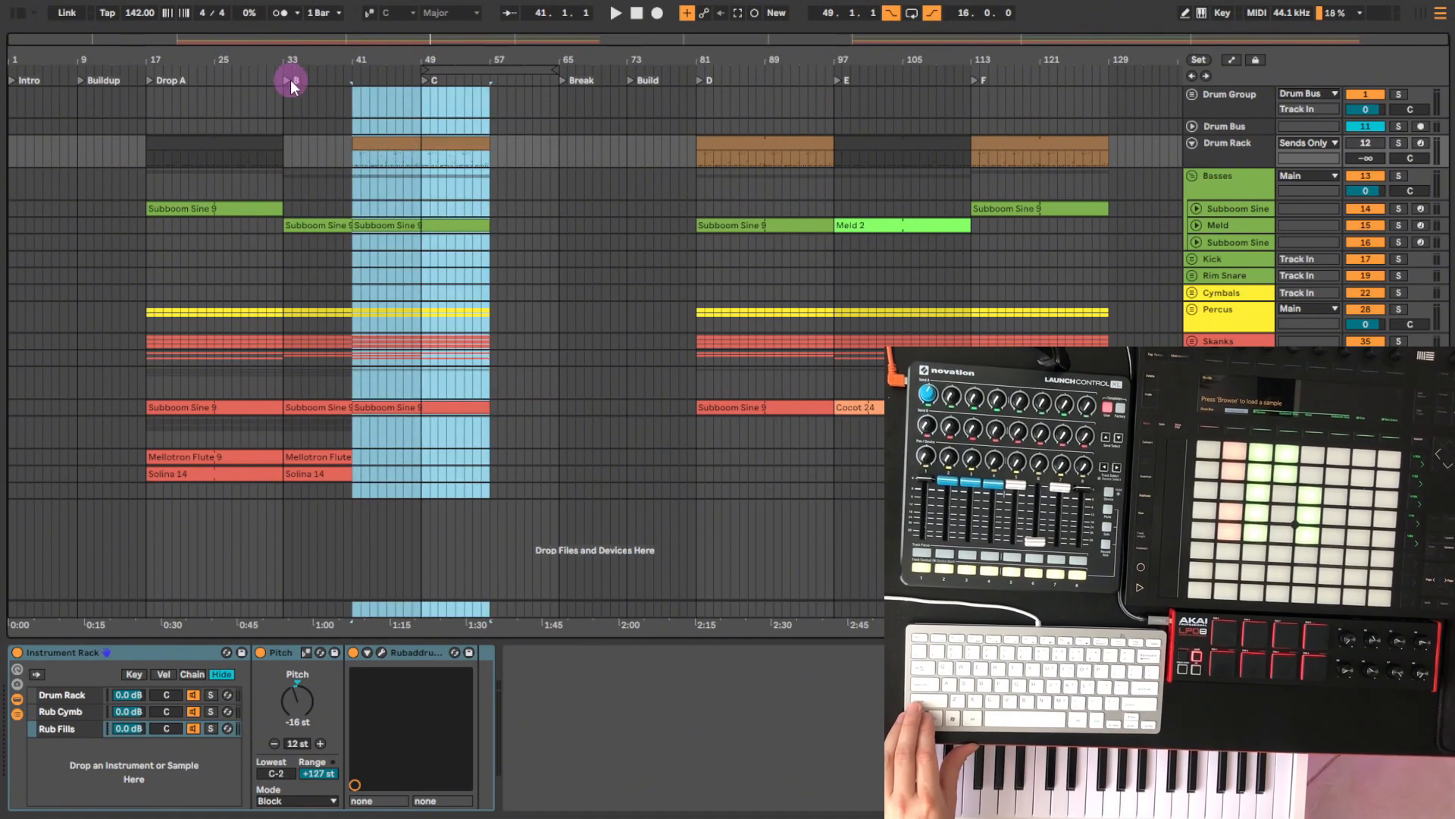
left_click(285, 79)
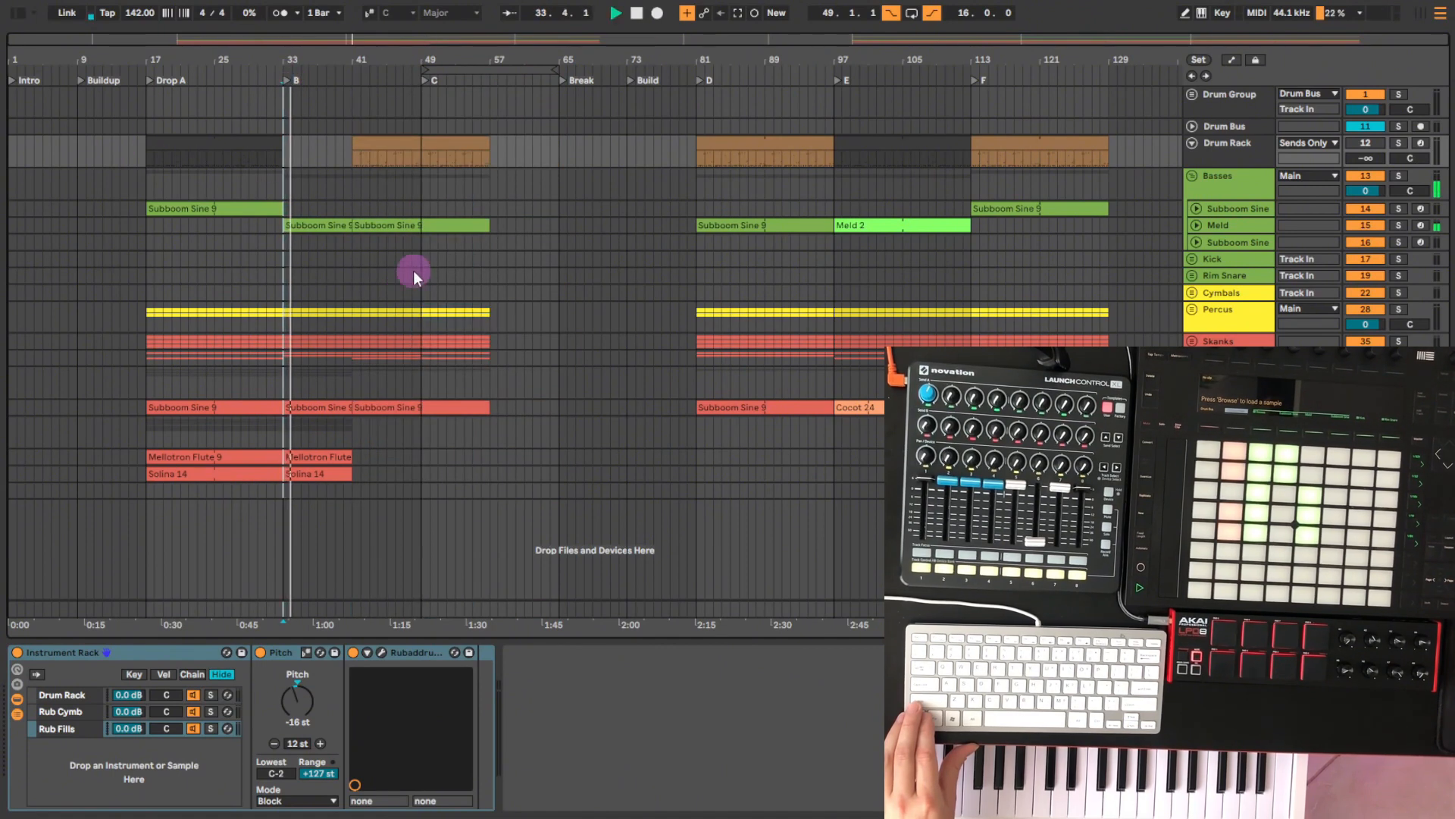
Trim the first eight bars off the moved Drum Rack clip and place the remaining part at bars 41 to 49
left_click(405, 141)
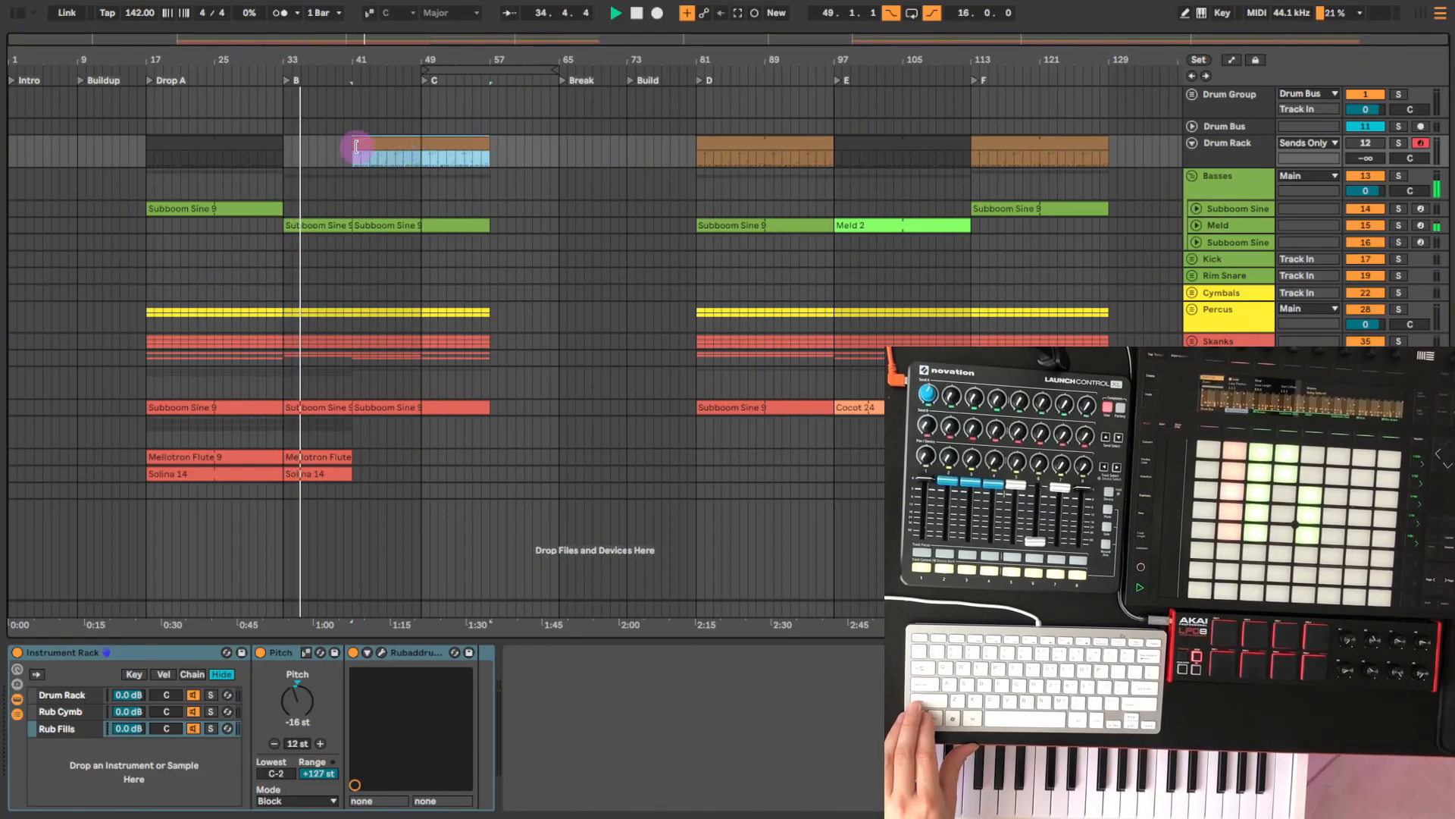
left_click(398, 155)
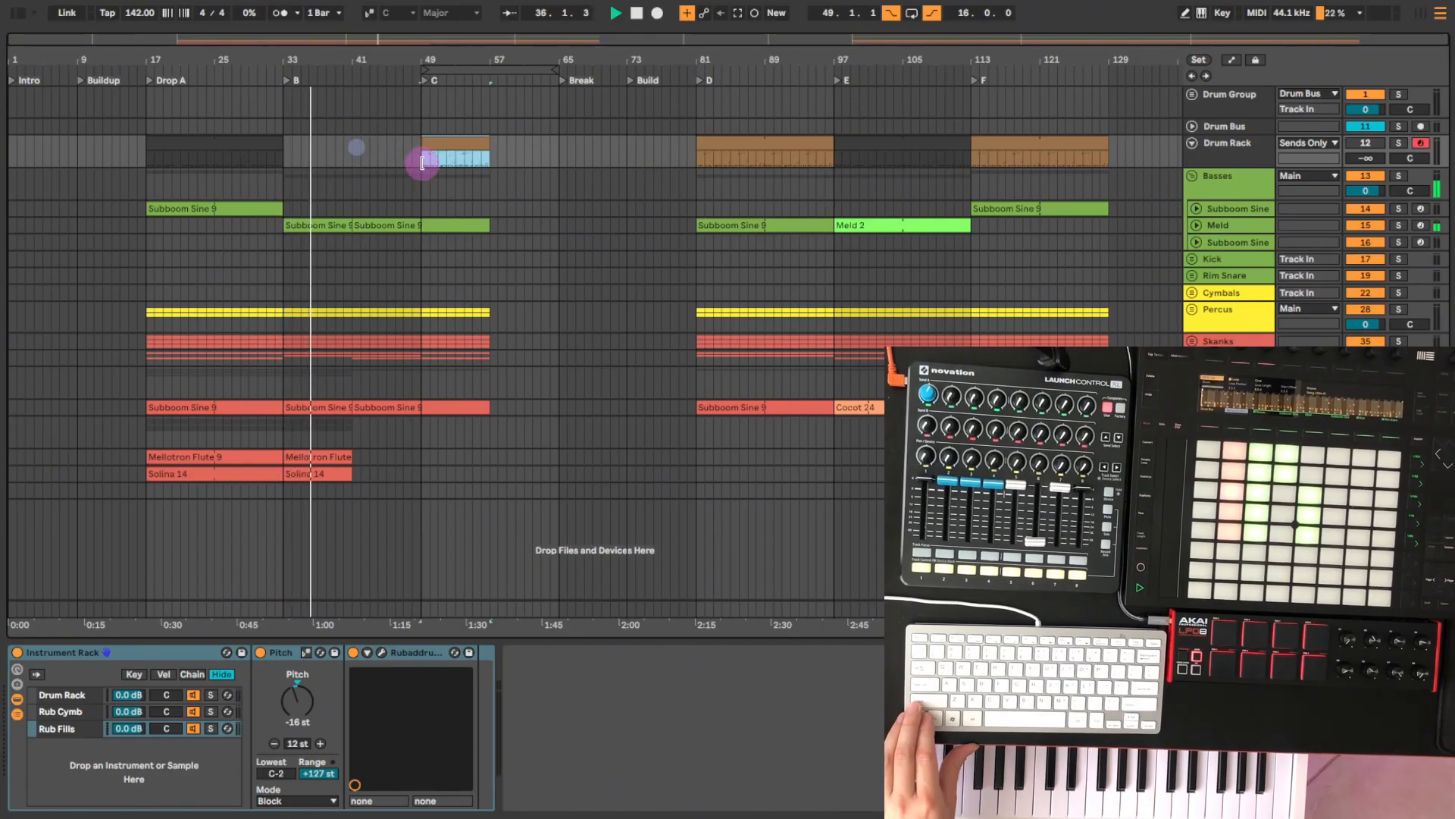
left_click_drag(439, 147, 383, 148)
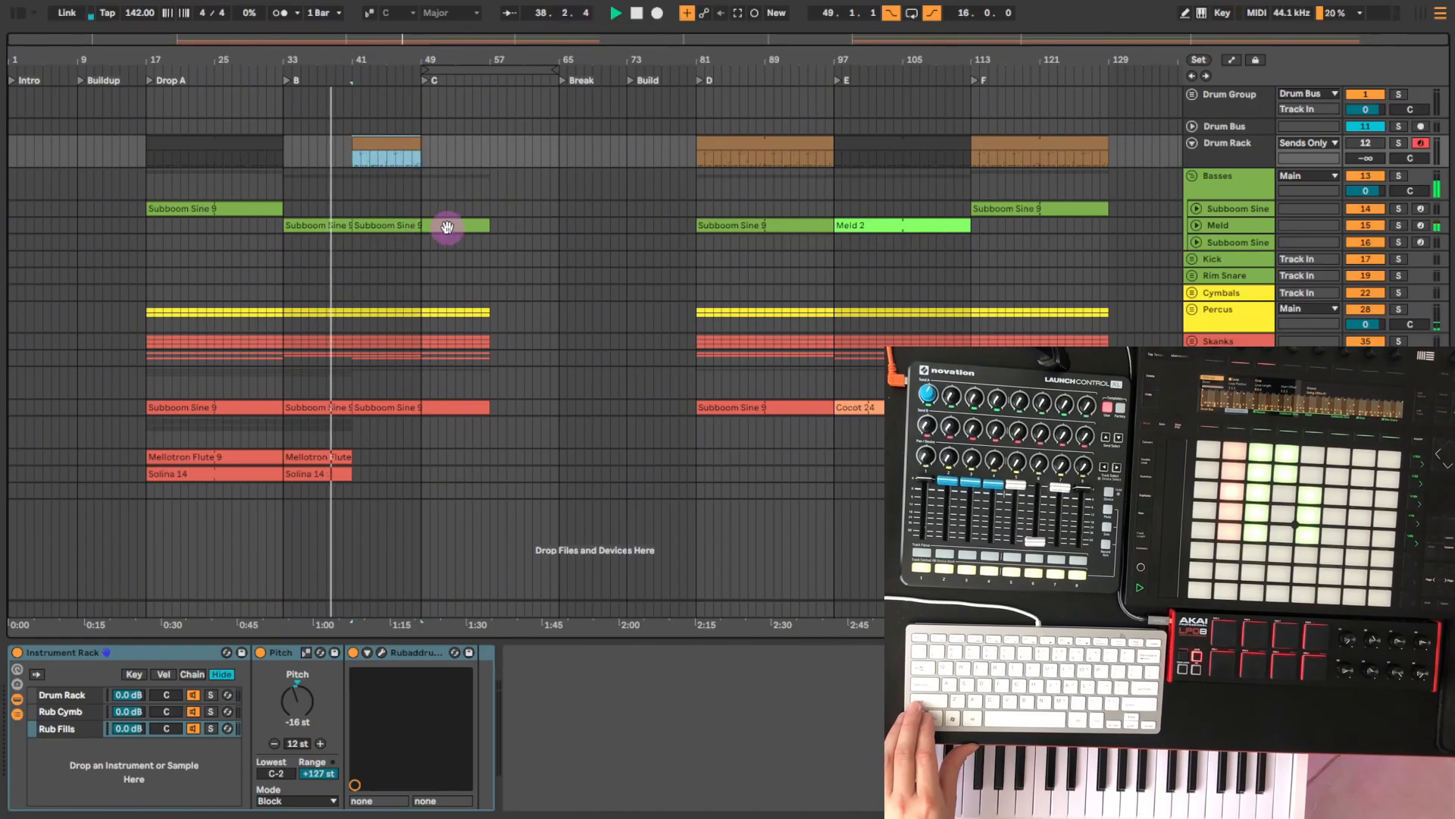
Shorten the Meld bass clip and both Misc Percs clips starting at bar 41 so they end at bar 49
left_click(447, 227)
left_click_drag(487, 229, 422, 238)
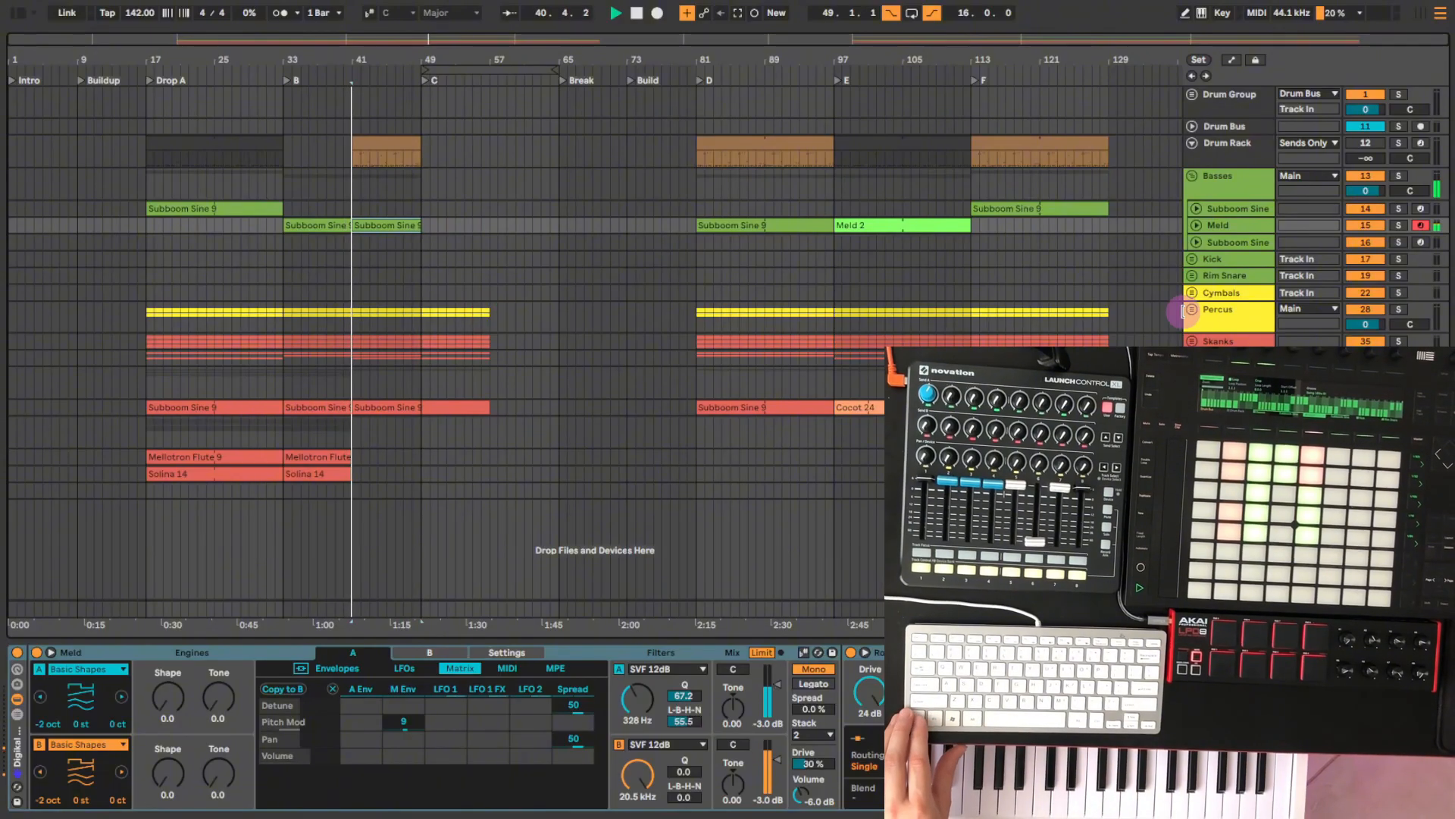
left_click(1191, 309)
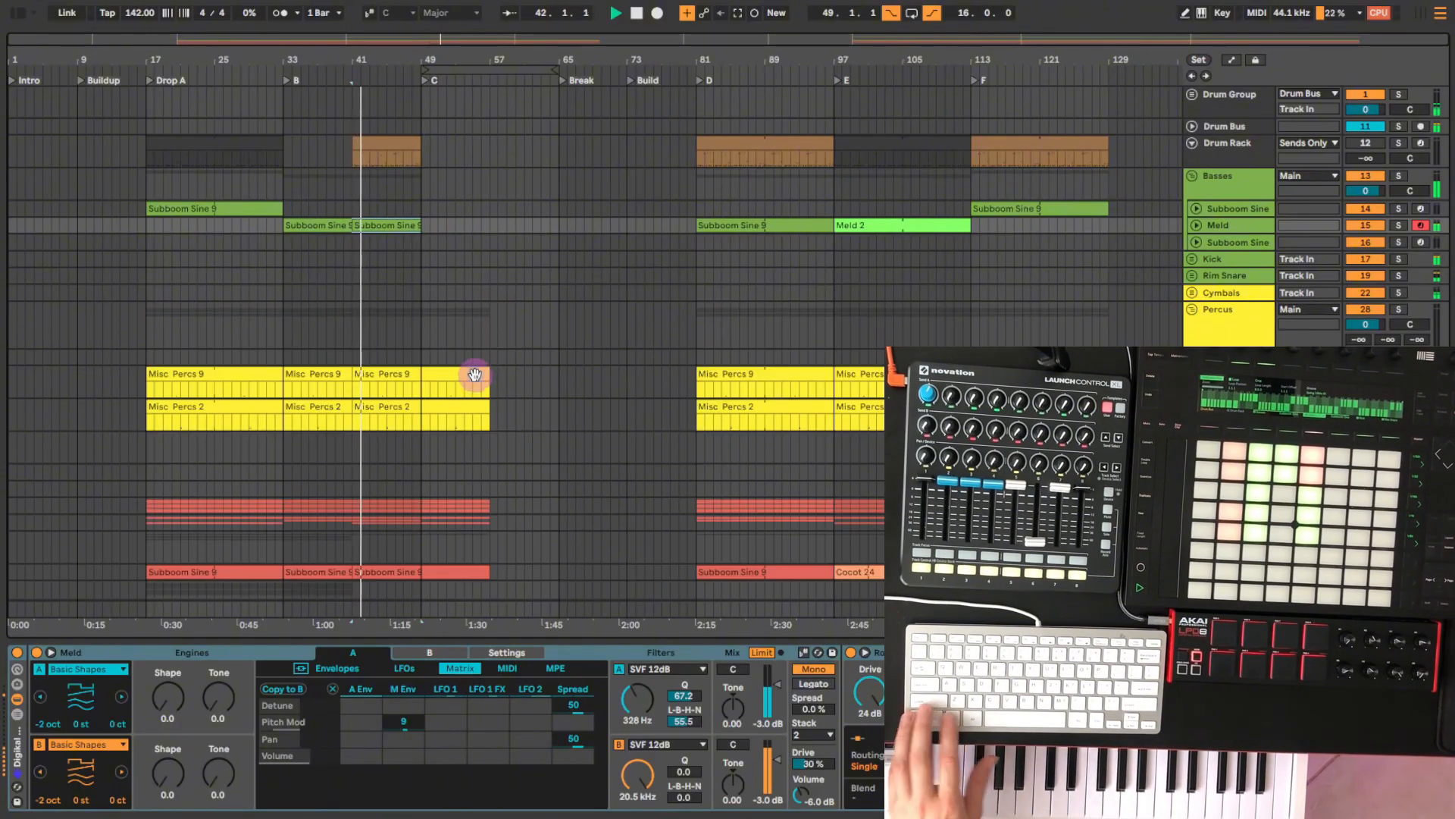
left_click_drag(488, 376, 423, 415)
left_click(451, 411)
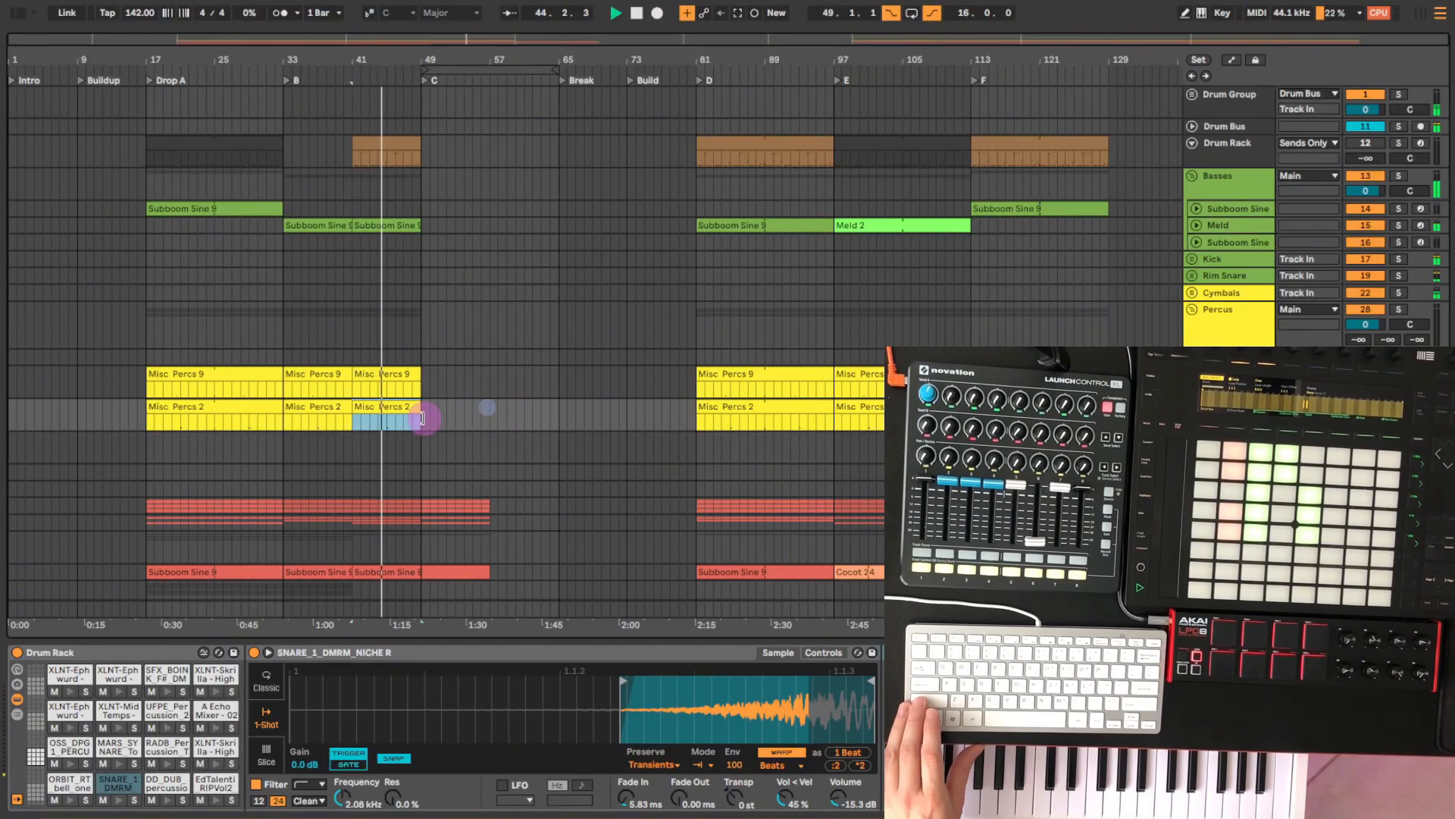
scroll(470, 455, "down", 3)
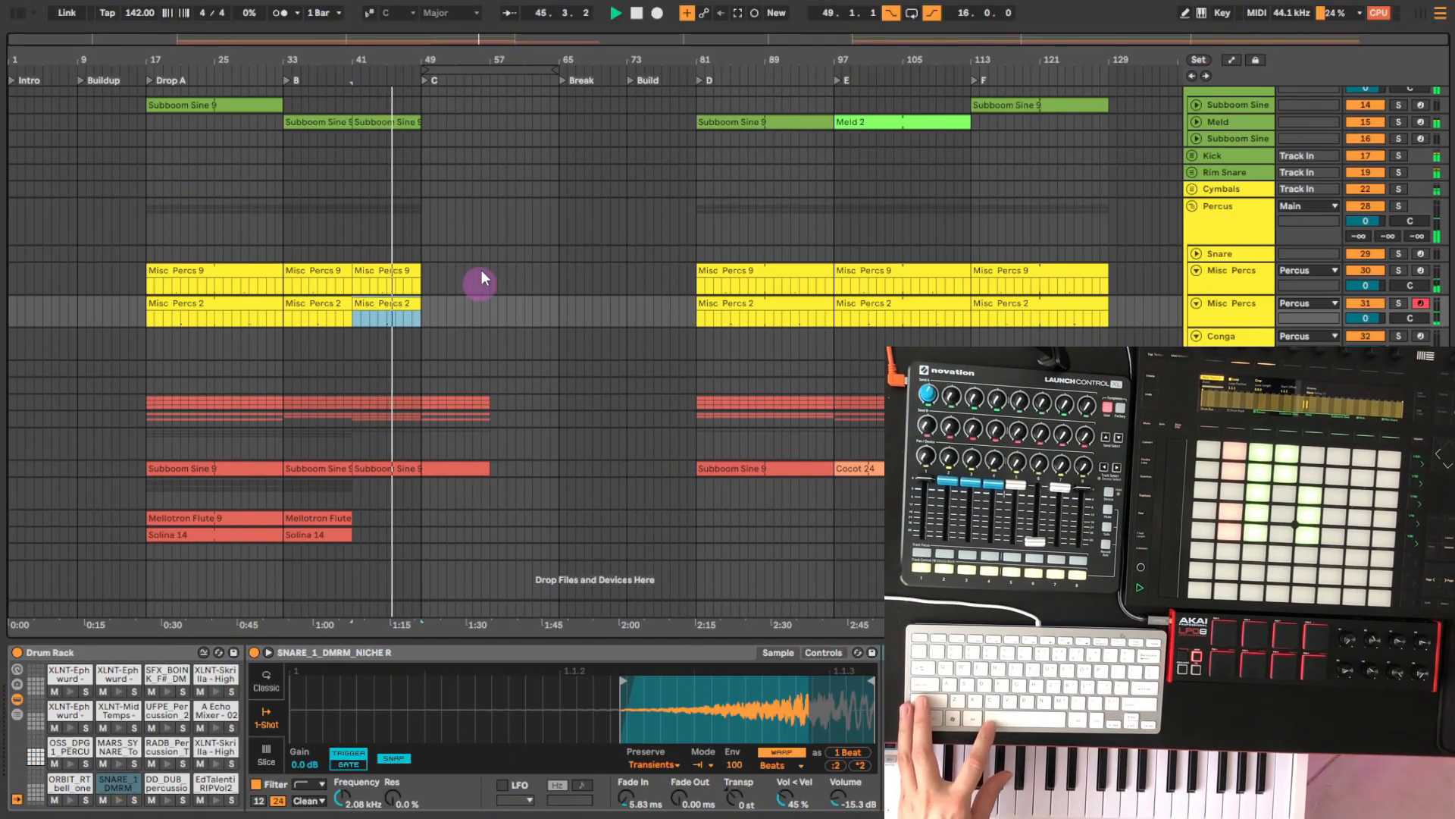
Delete all content inside the loop range from bars 49 to 65 and play from section B
left_click(471, 68)
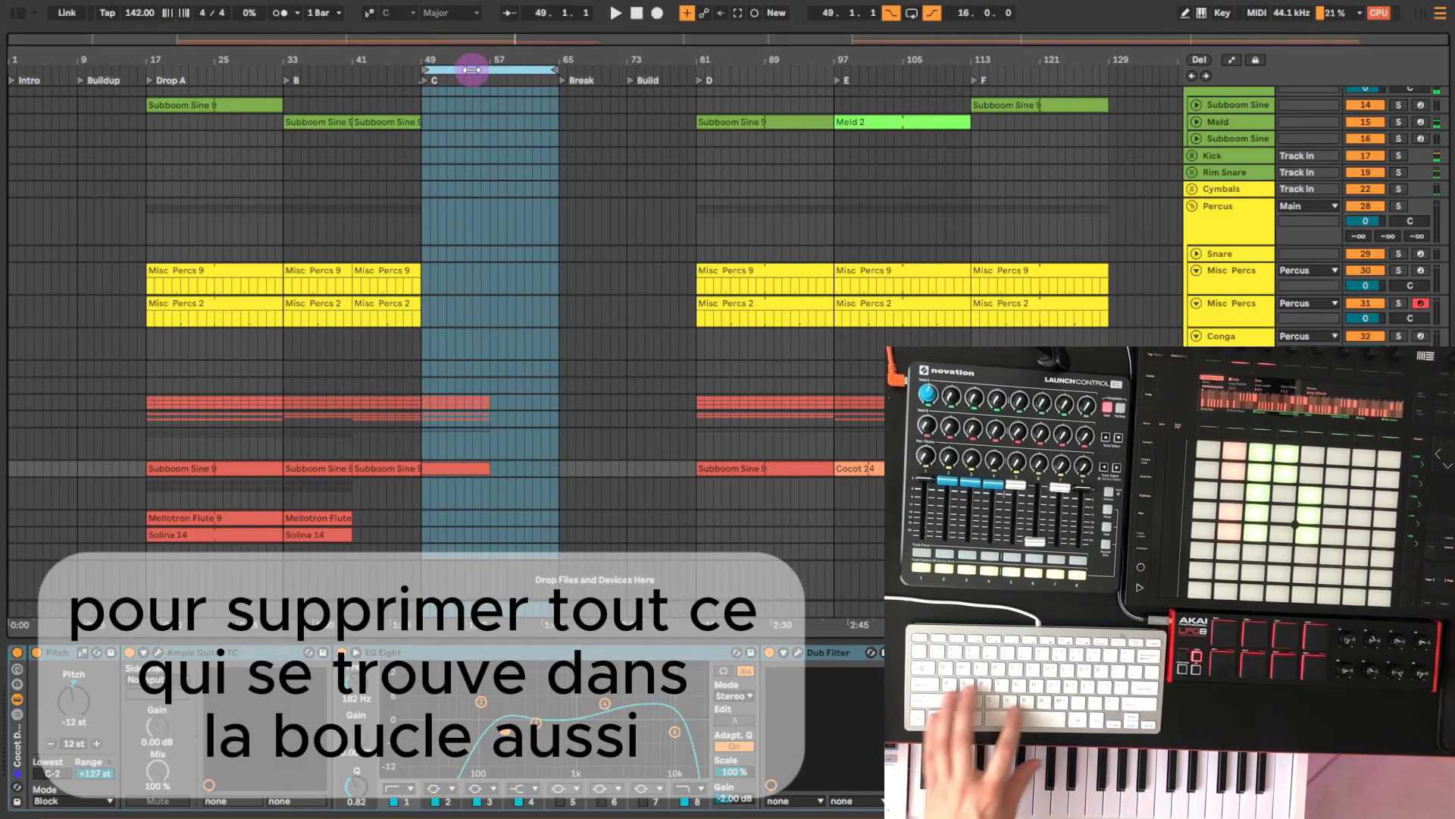
key("Delete")
left_click(283, 81)
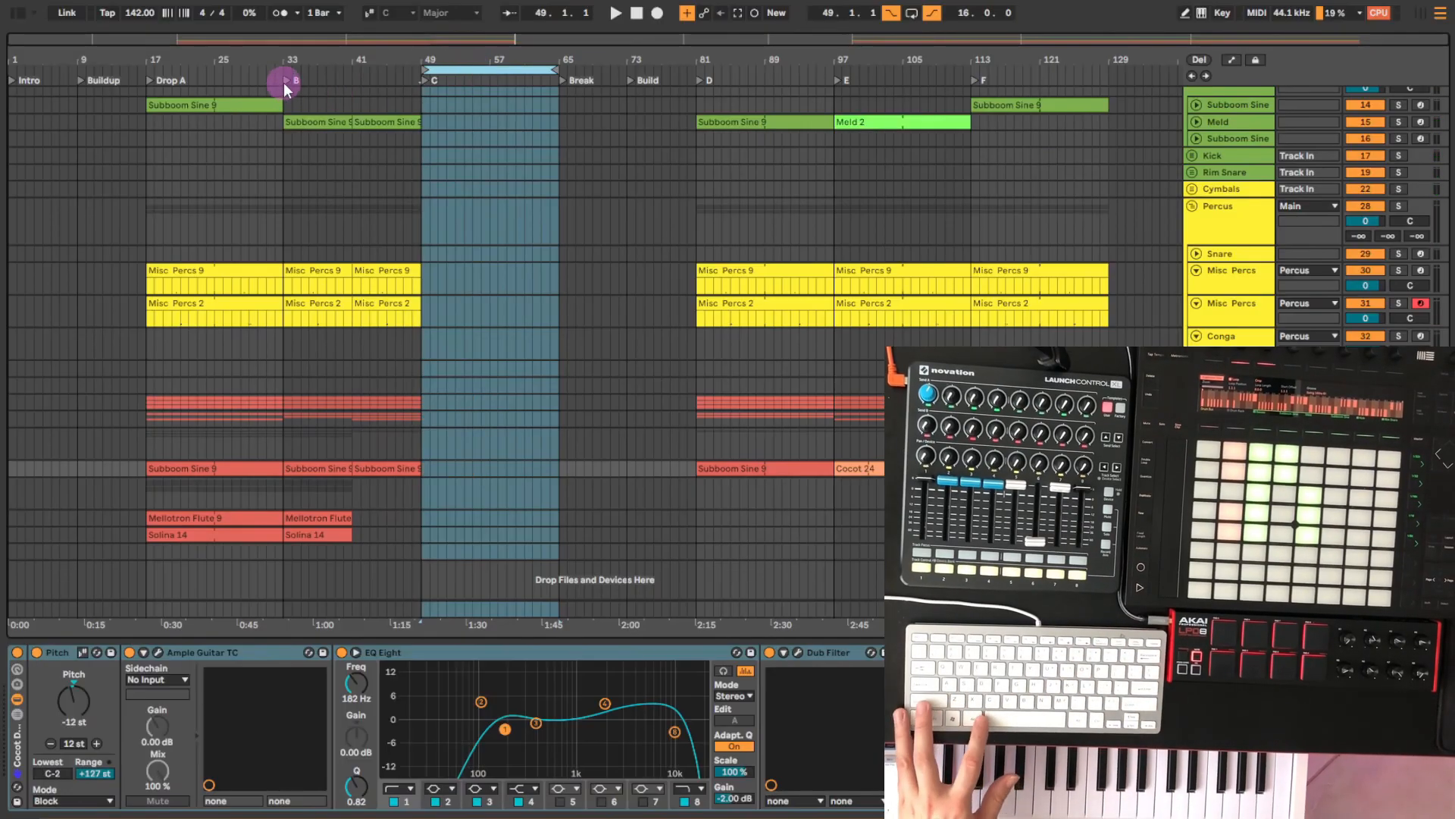
left_click(438, 290)
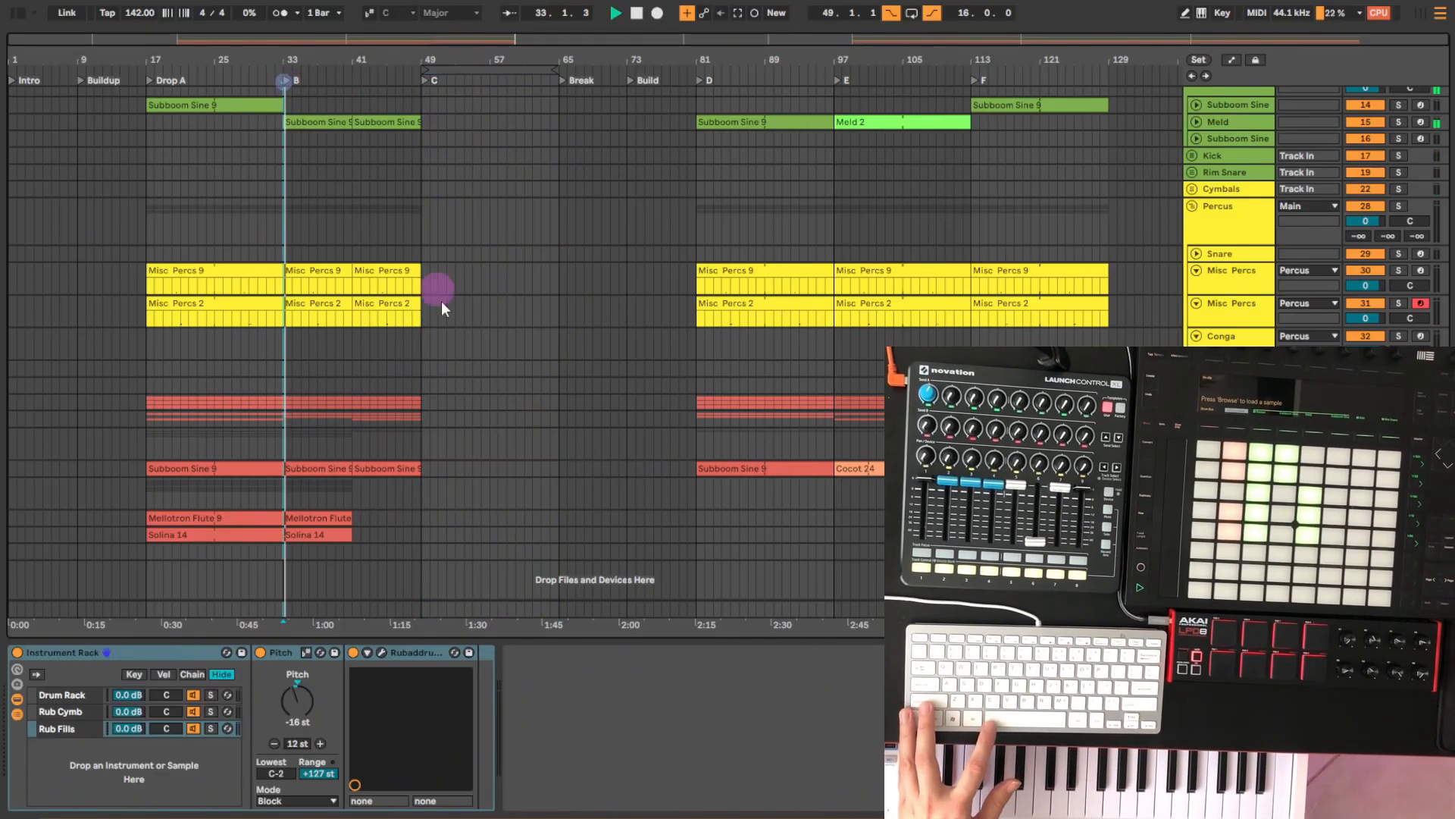
Set the loop to span bars 17 to 65, from Drop A to the Break
left_click(443, 68)
left_click_drag(443, 69, 148, 80)
left_click_drag(420, 69, 559, 96)
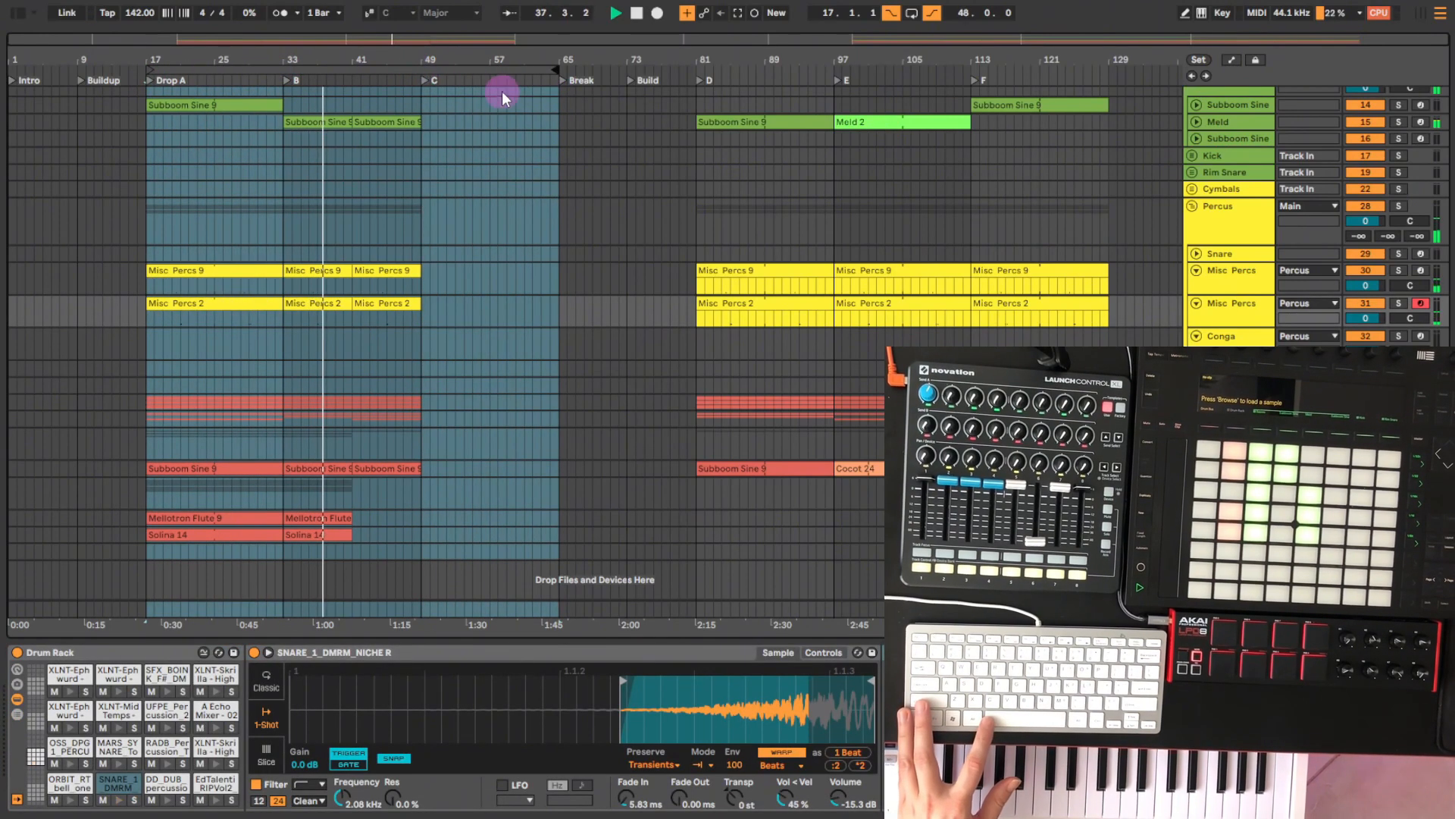
Loop section E at bars 97 to 113 and copy all its content into section C, starting at bar 49
left_click(836, 72, "ctrl")
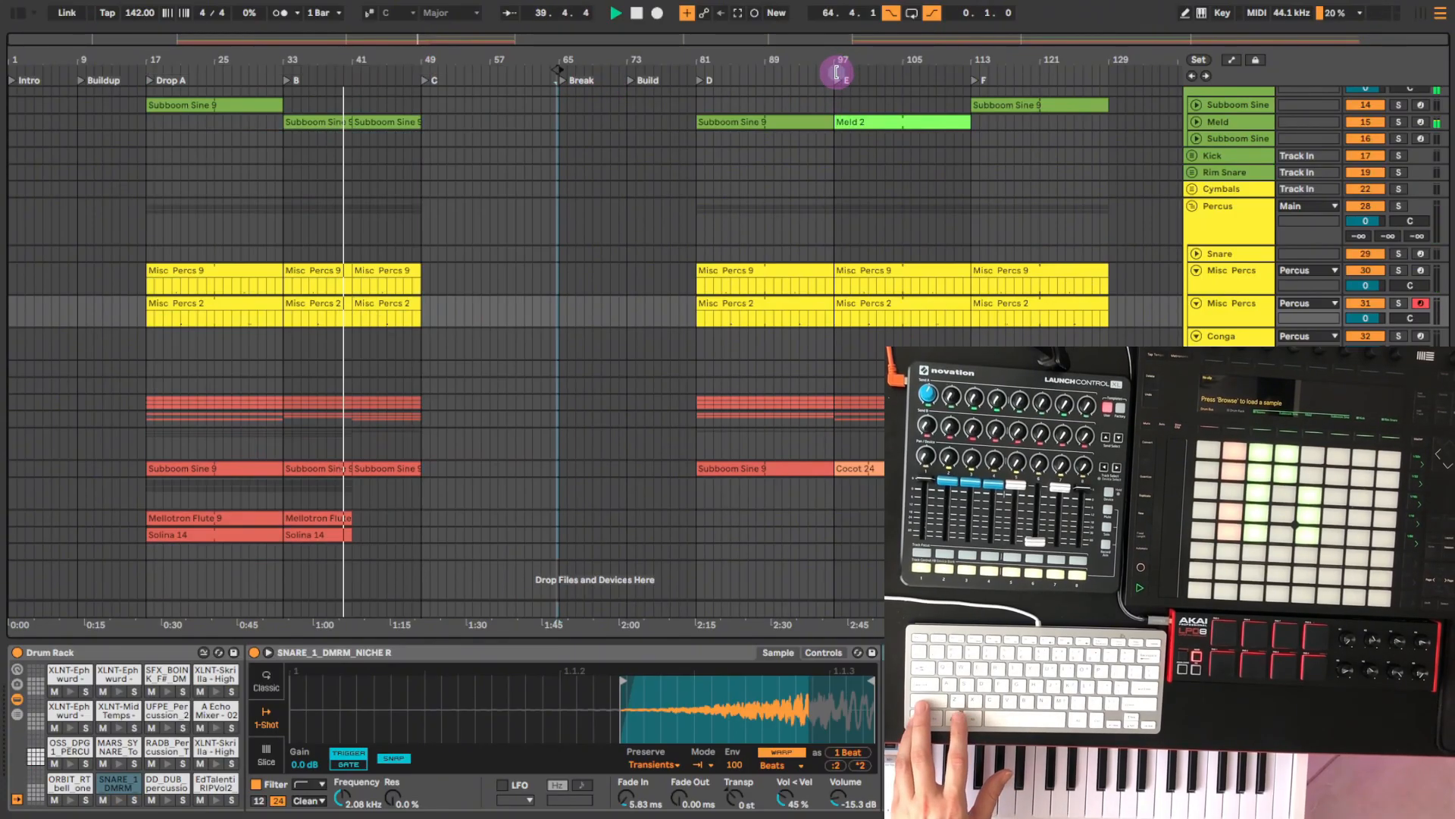
left_click(971, 71, "ctrl+shift")
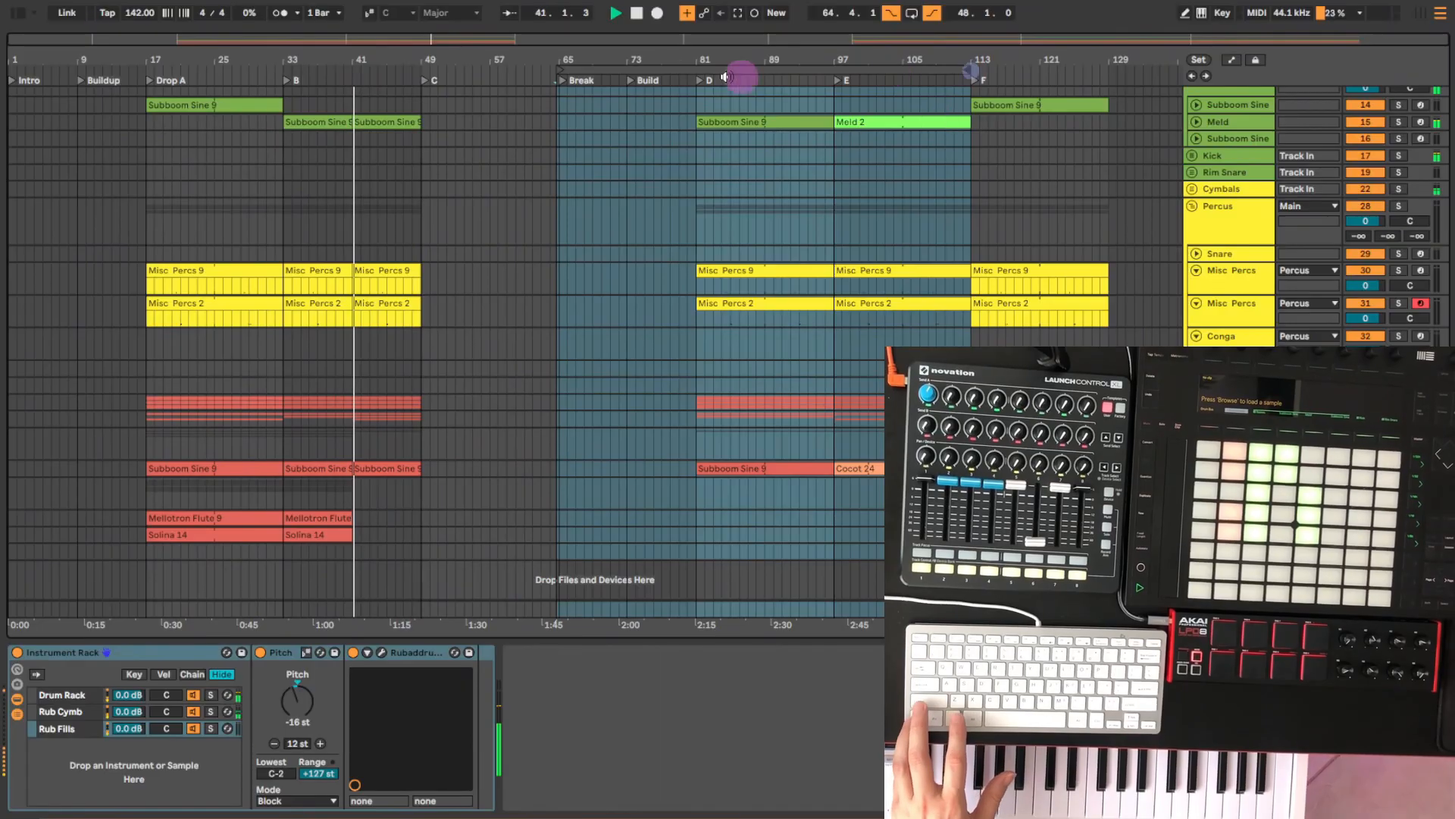
left_click(839, 70, "ctrl")
left_click(868, 70)
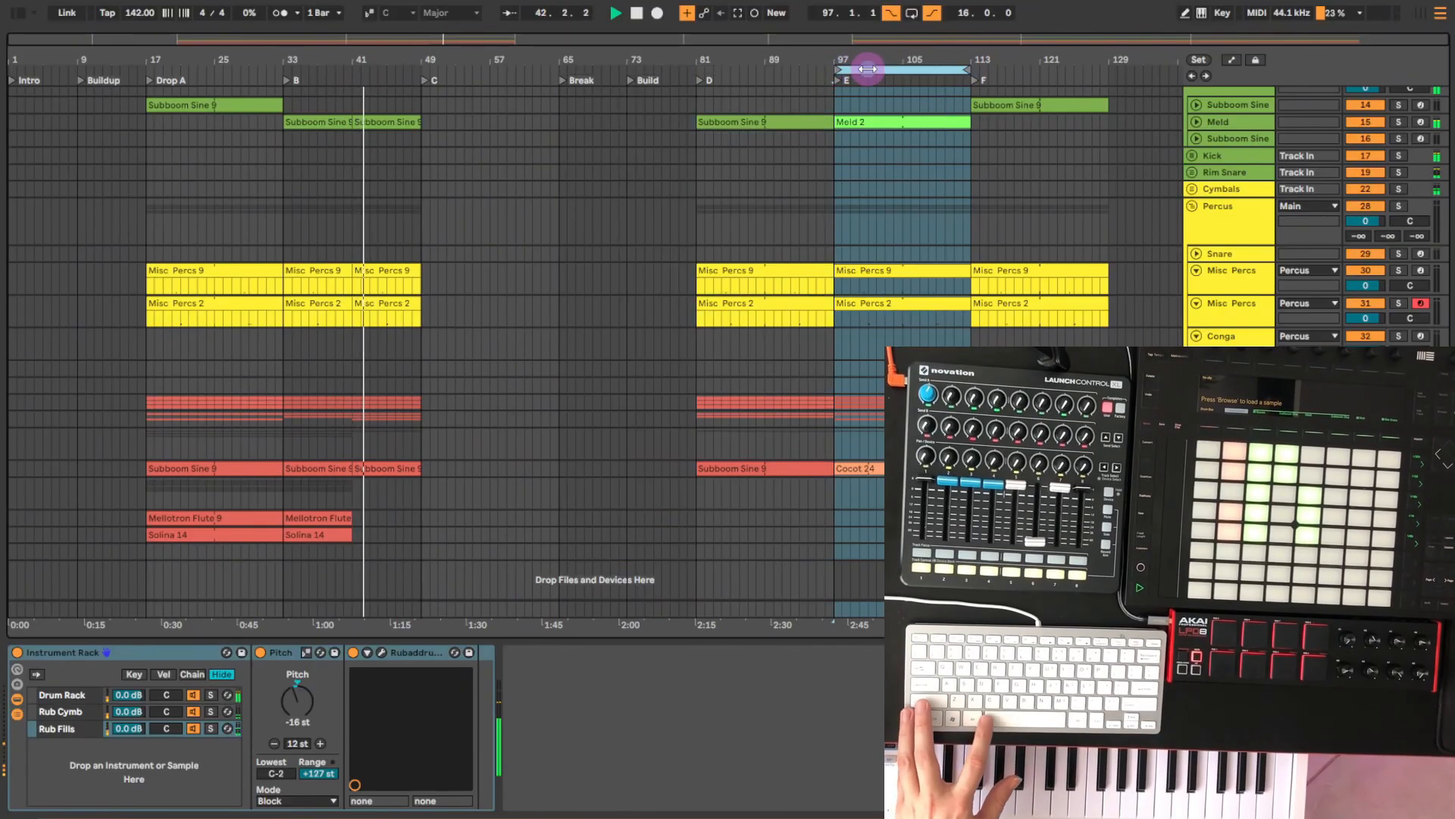
left_click_drag(867, 119, 457, 125)
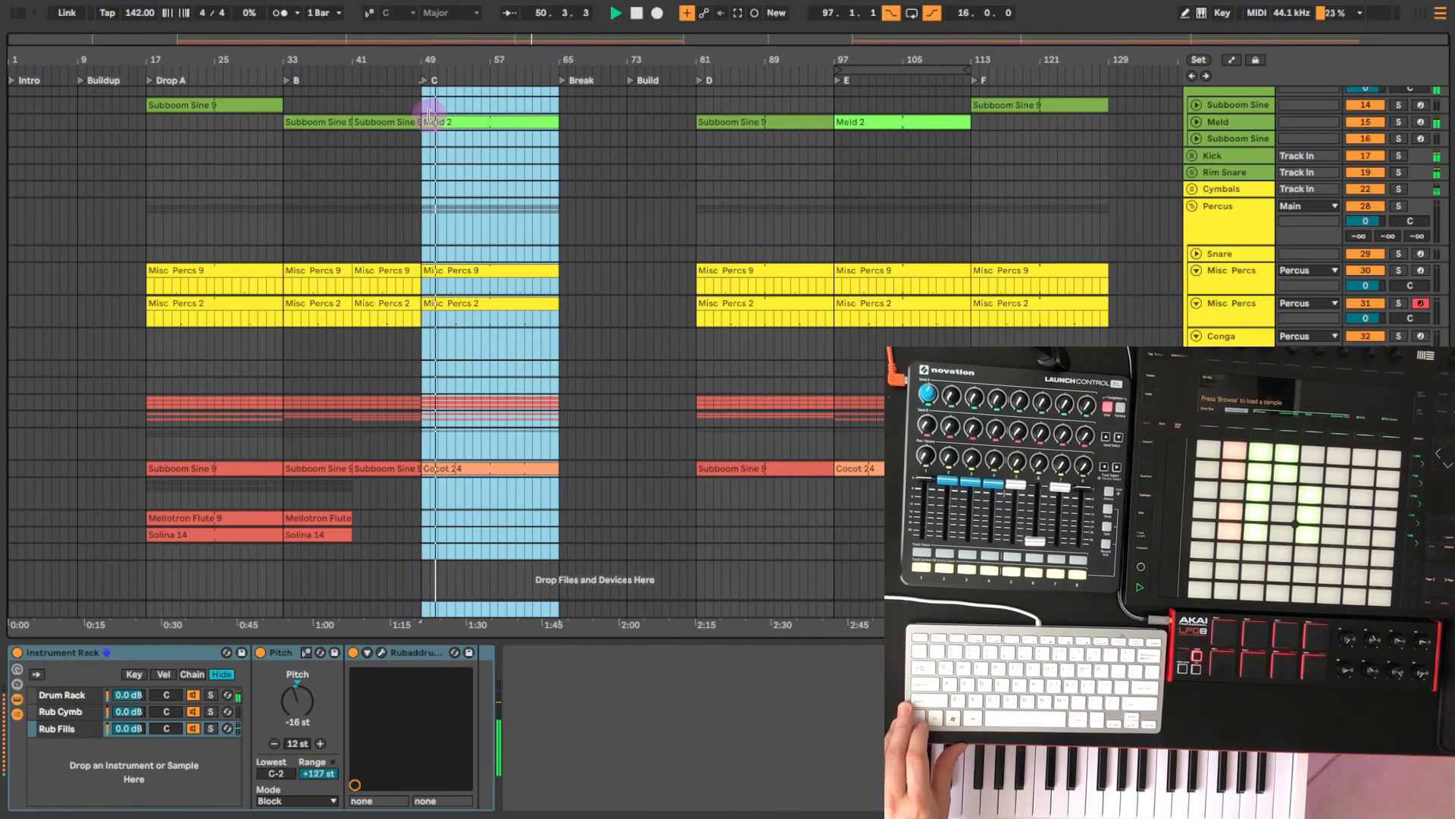
Extend the loop over bars 1 to 129, show the Session view and return the stopped transport to the song's start
left_click_drag(838, 70, 10, 69)
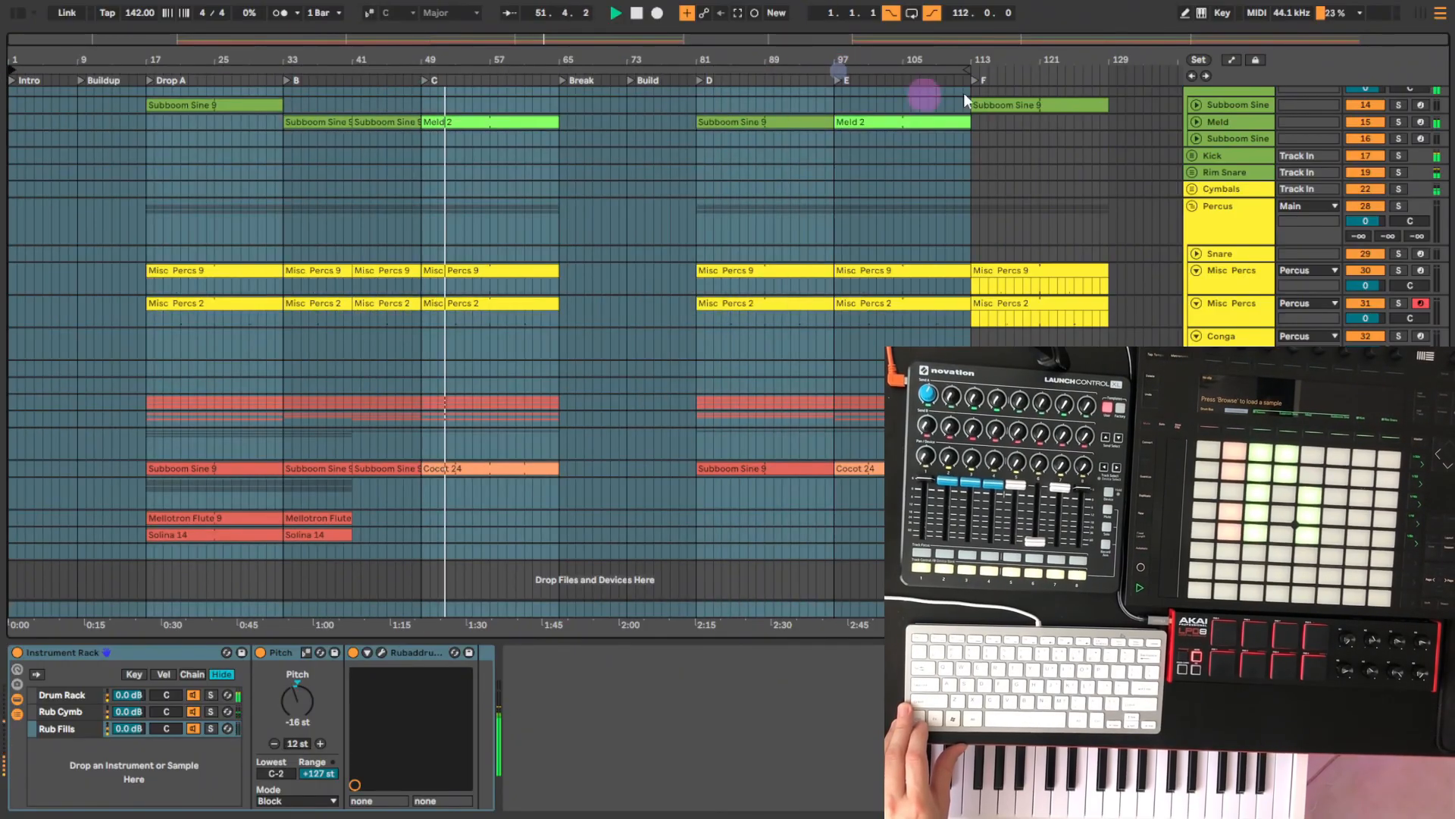
left_click_drag(957, 73, 1108, 141)
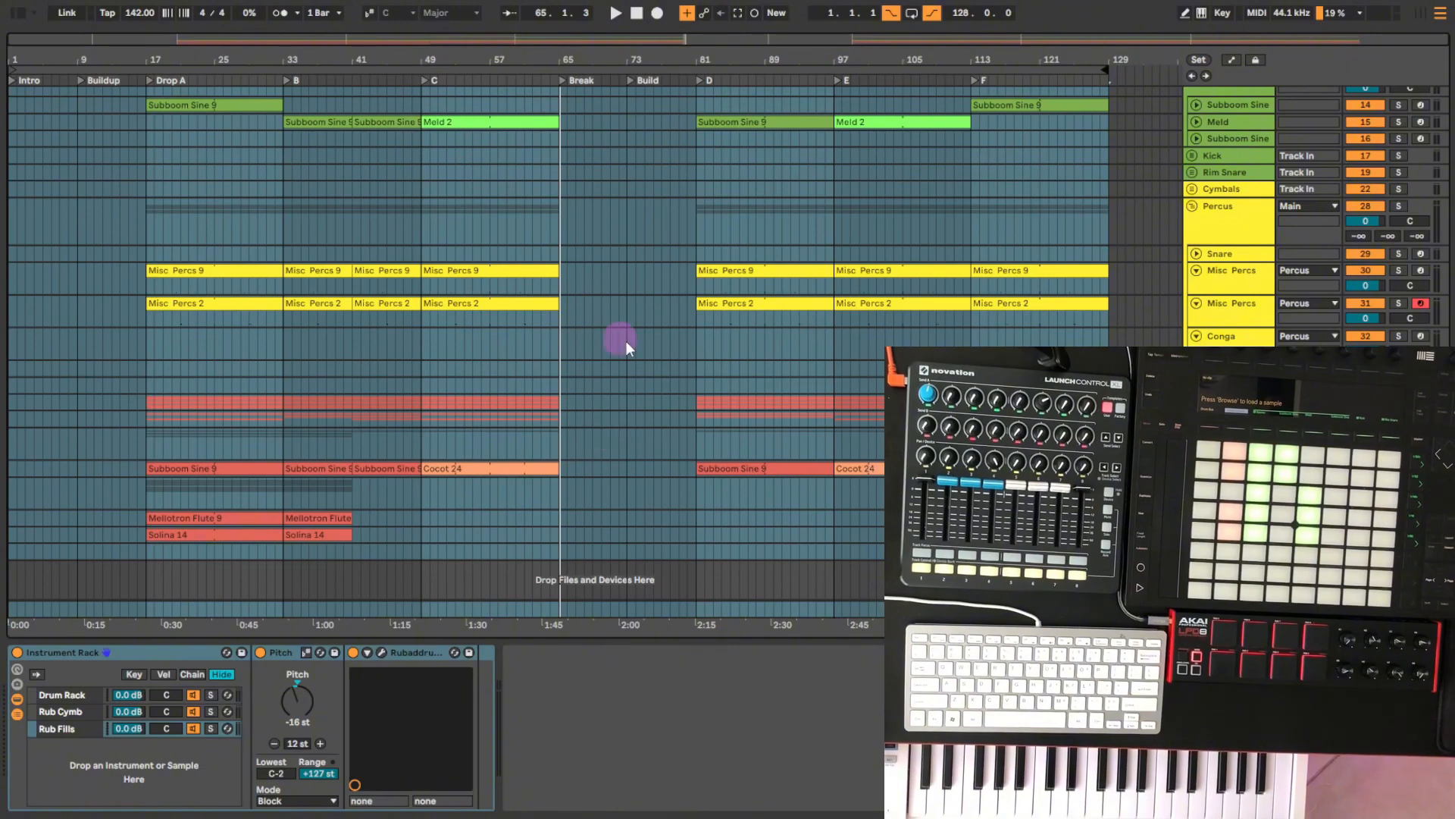
key("Tab")
left_click(636, 13)
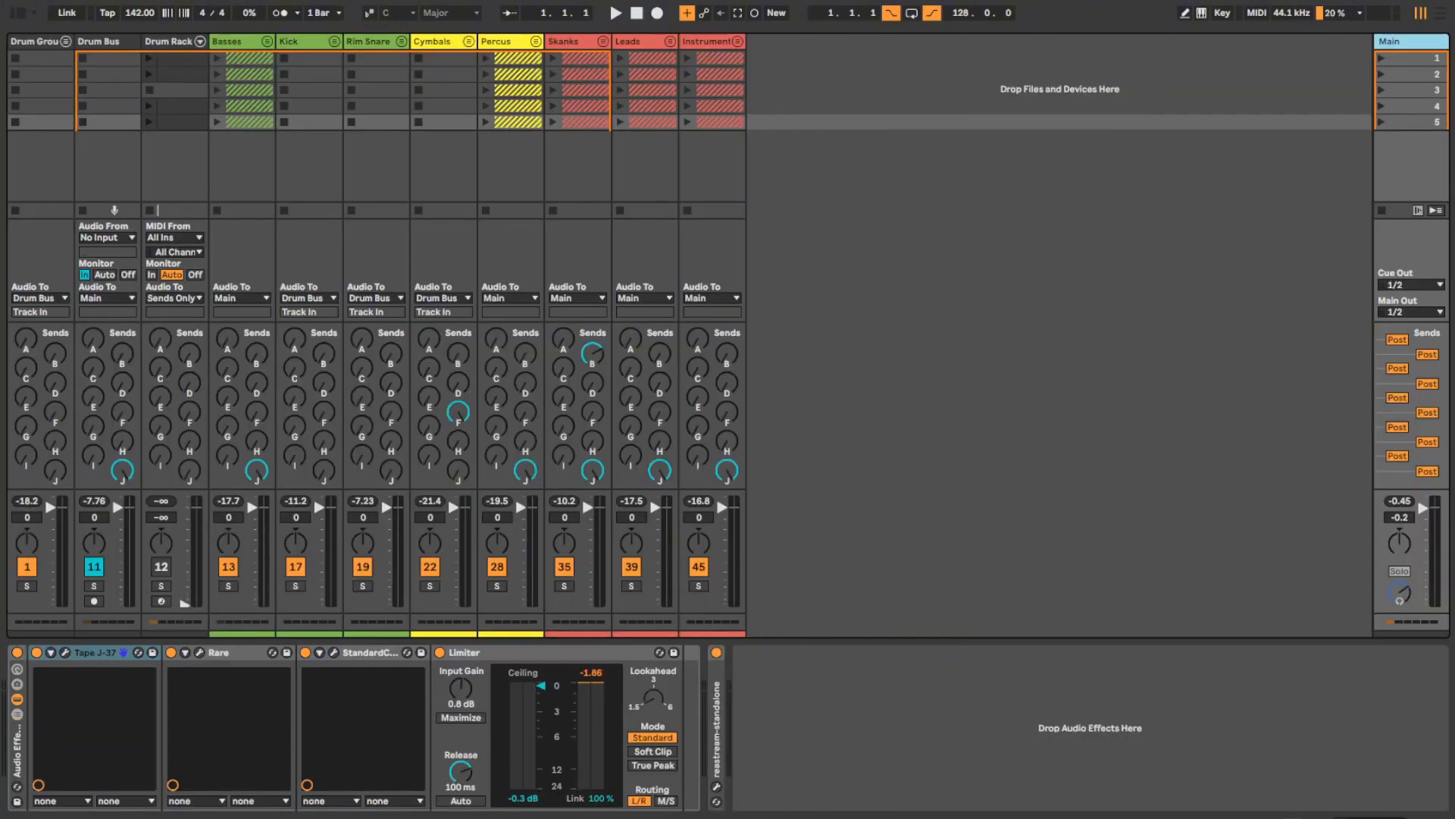